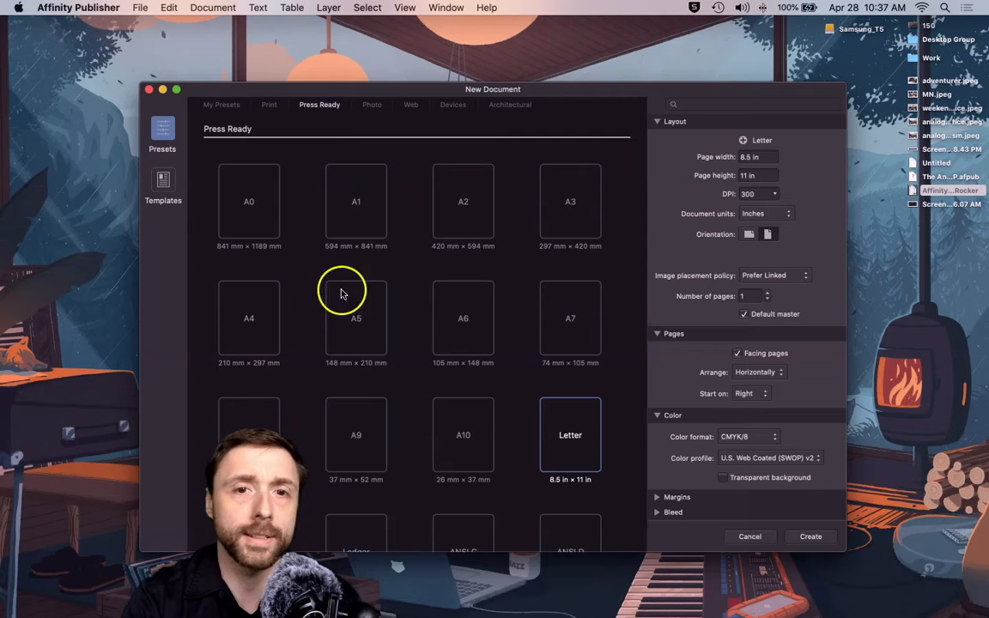
Browse the page presets in the Print and Web categories of the new document setup
drag(375, 91, 370, 58)
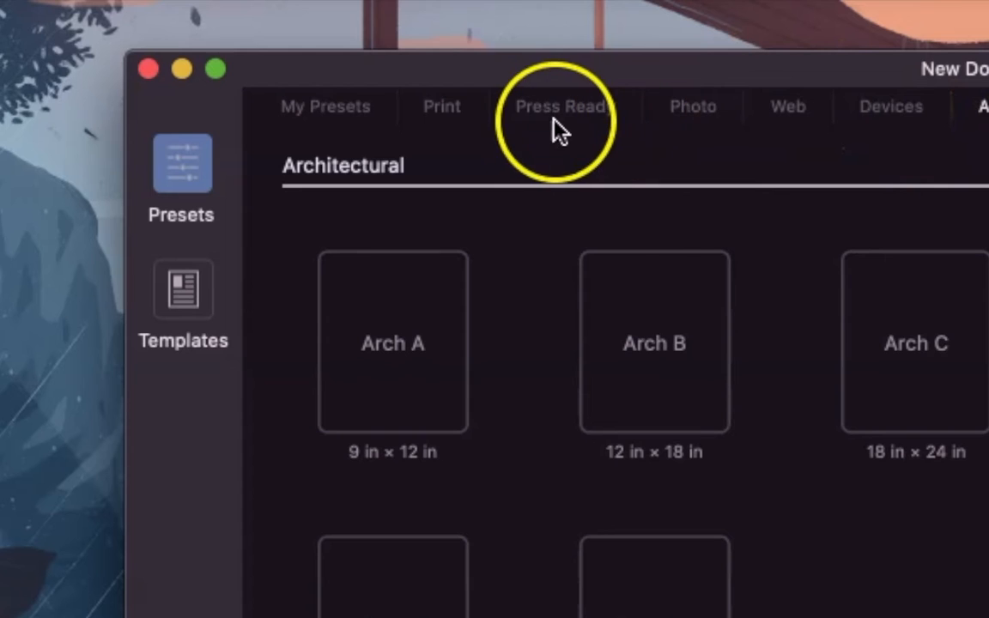
click(453, 107)
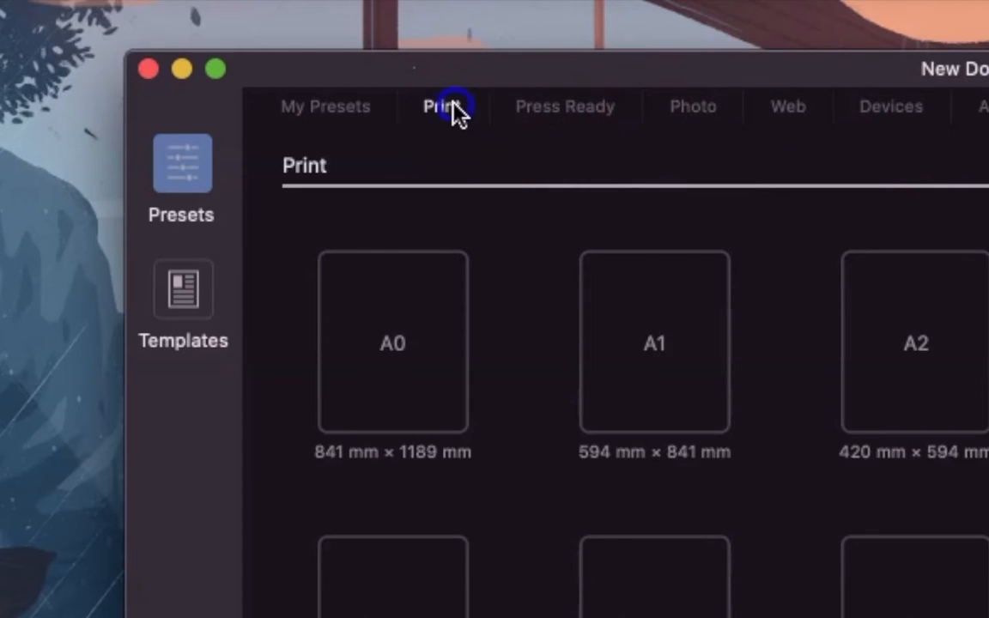
click(798, 119)
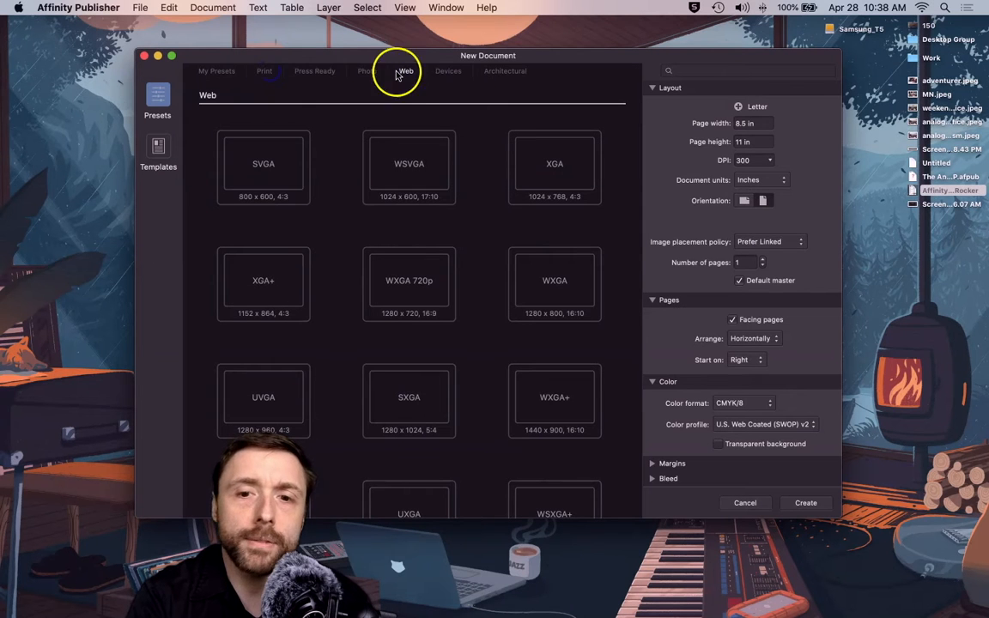
click(266, 74)
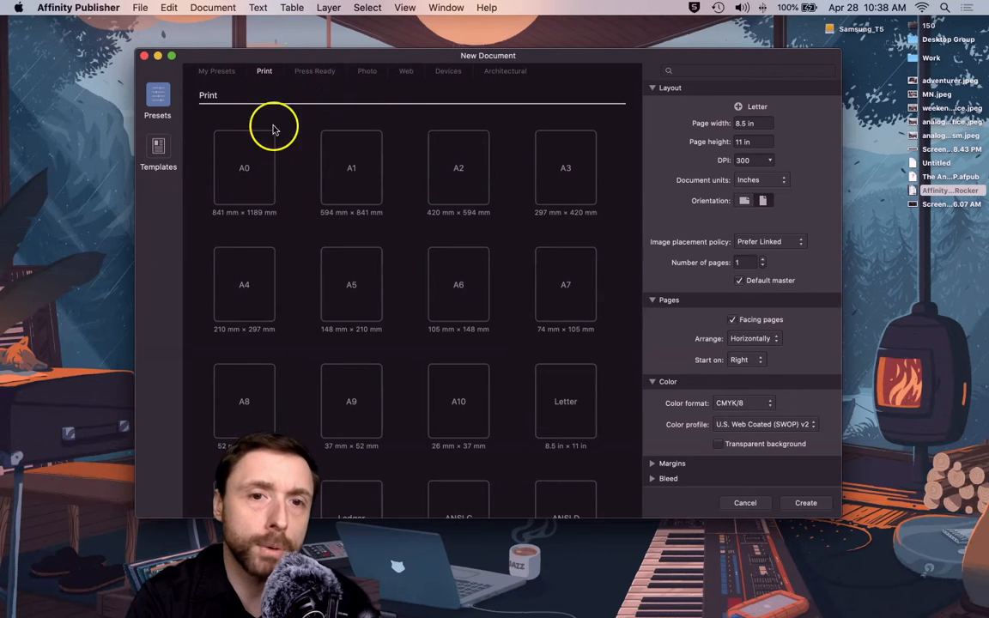
scroll(364, 200, down, 2)
scroll(364, 200, down, 8)
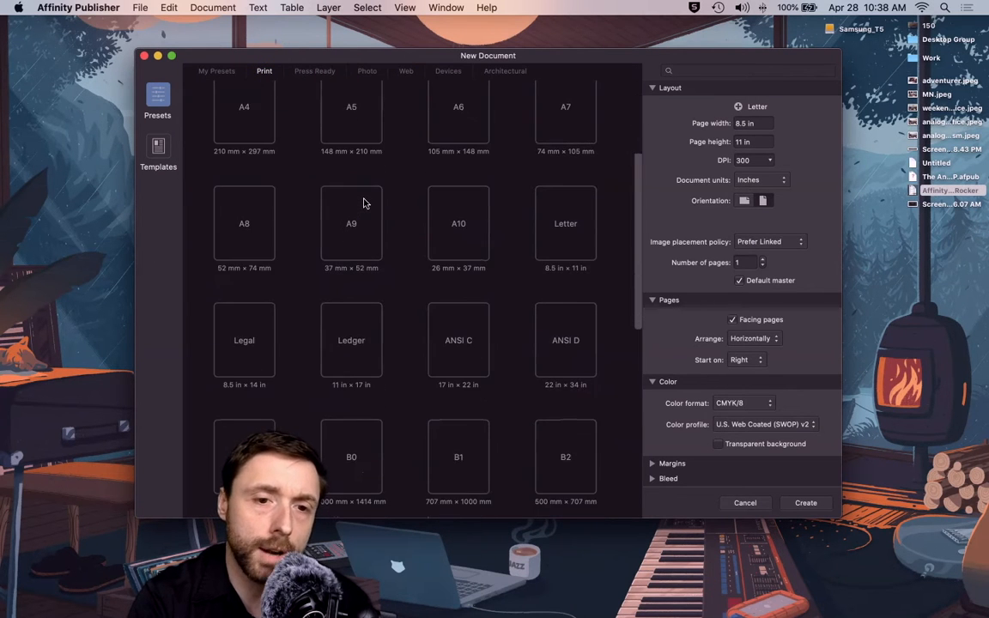
scroll(364, 201, up, 10)
click(244, 221)
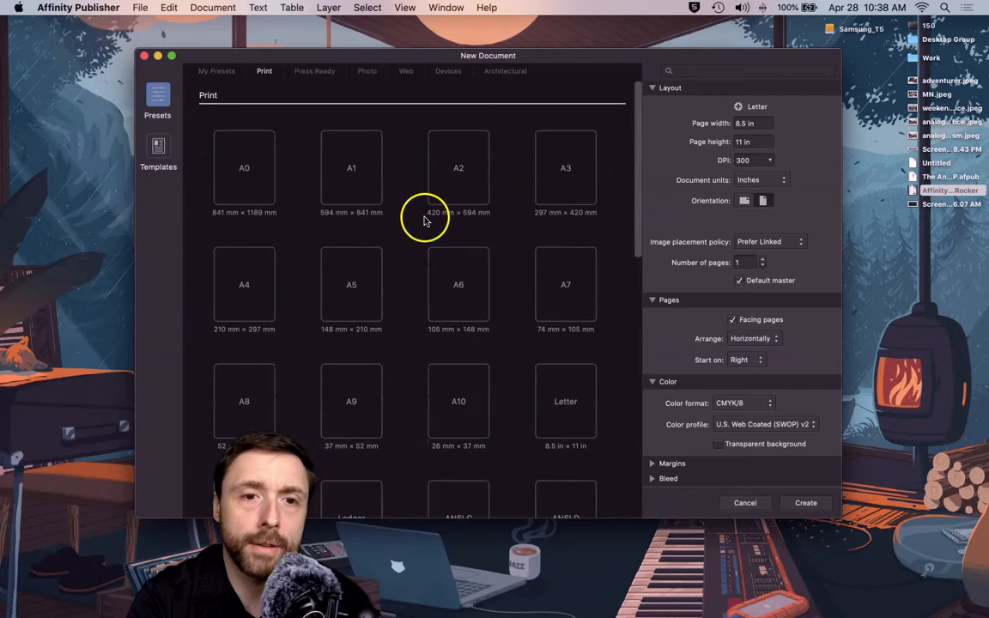
Choose the Ledger 11 in × 17 in preset from the Print presets
scroll(342, 311, down, 1)
scroll(341, 313, down, 15)
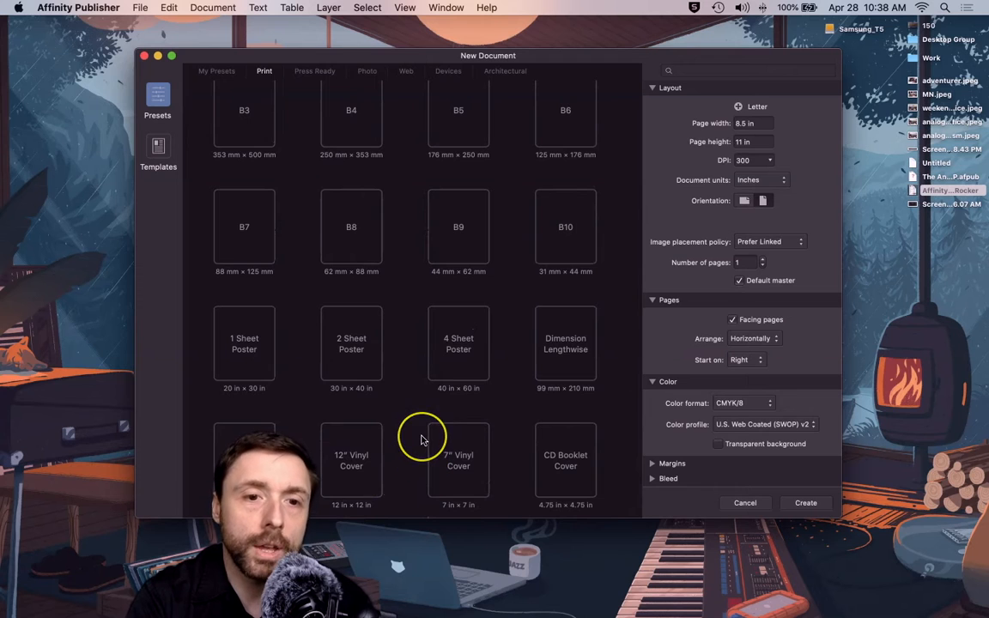
scroll(420, 440, up, 2)
scroll(421, 440, down, 2)
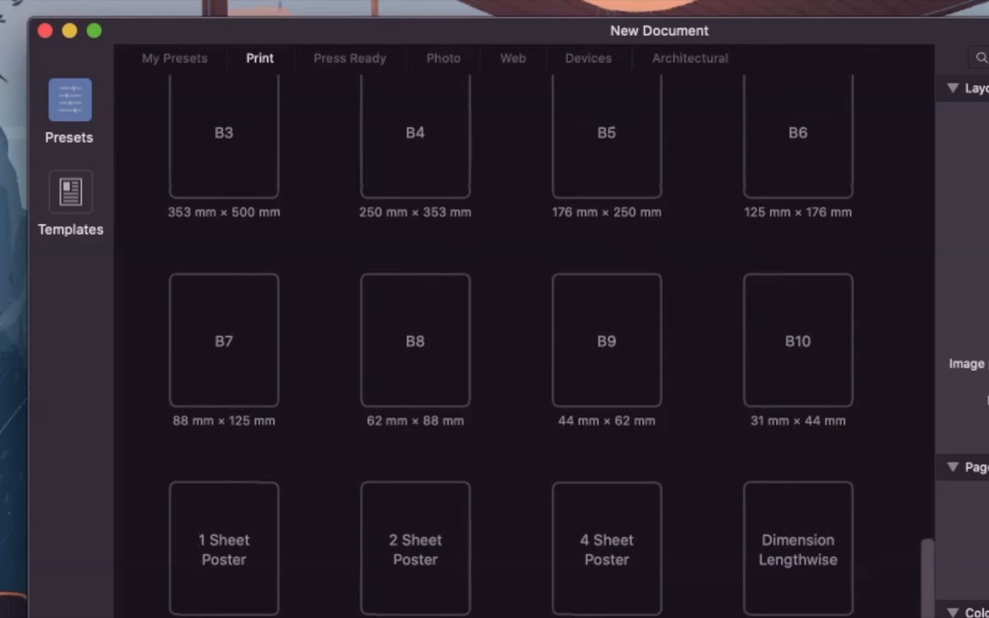
scroll(434, 384, up, 8)
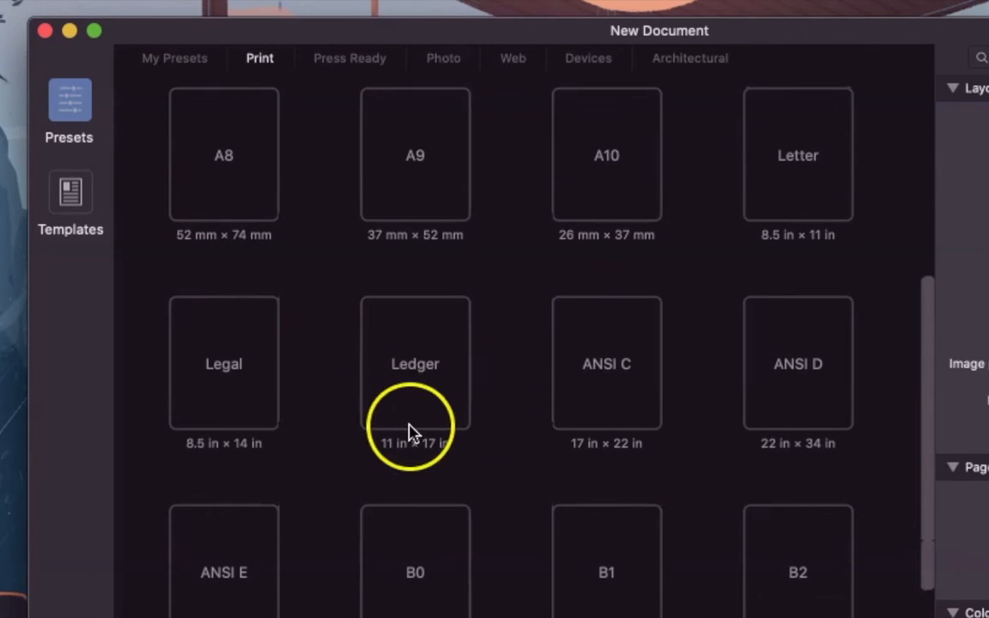
click(426, 368)
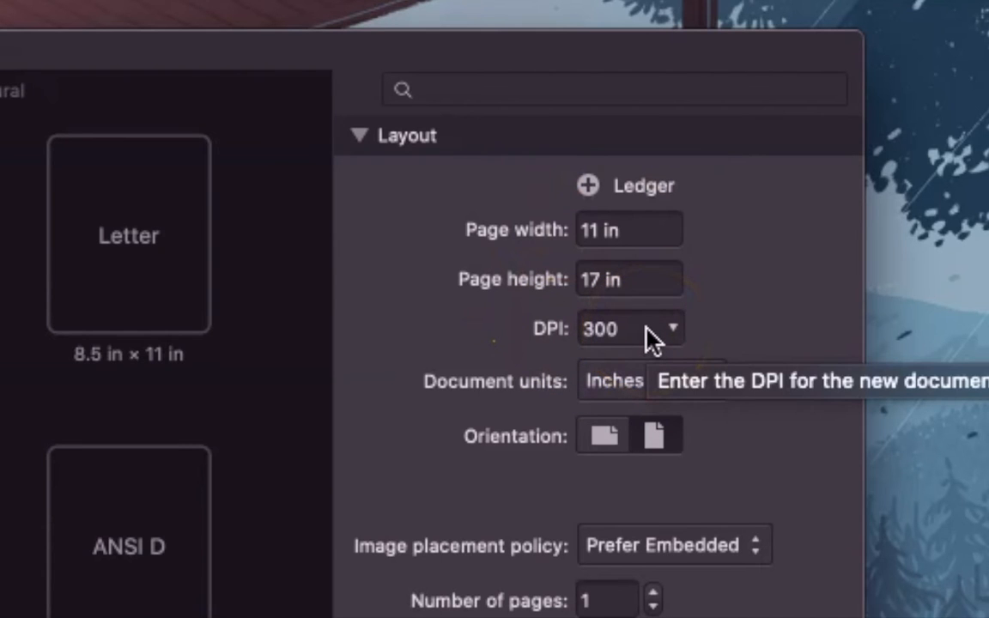
Review the available document units and the page orientation options for the Ledger layout
click(625, 386)
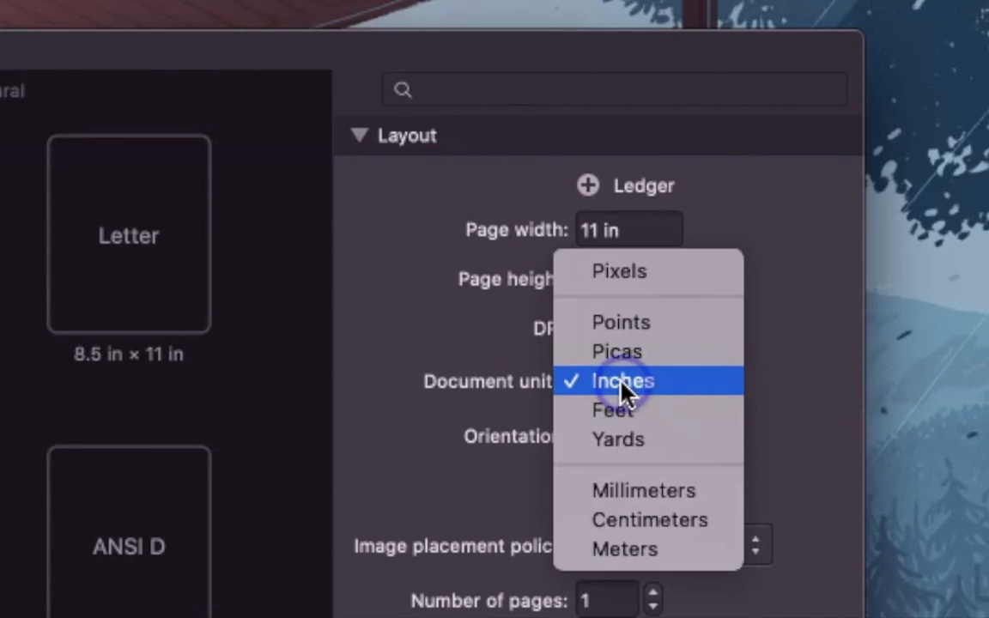
click(532, 397)
click(634, 395)
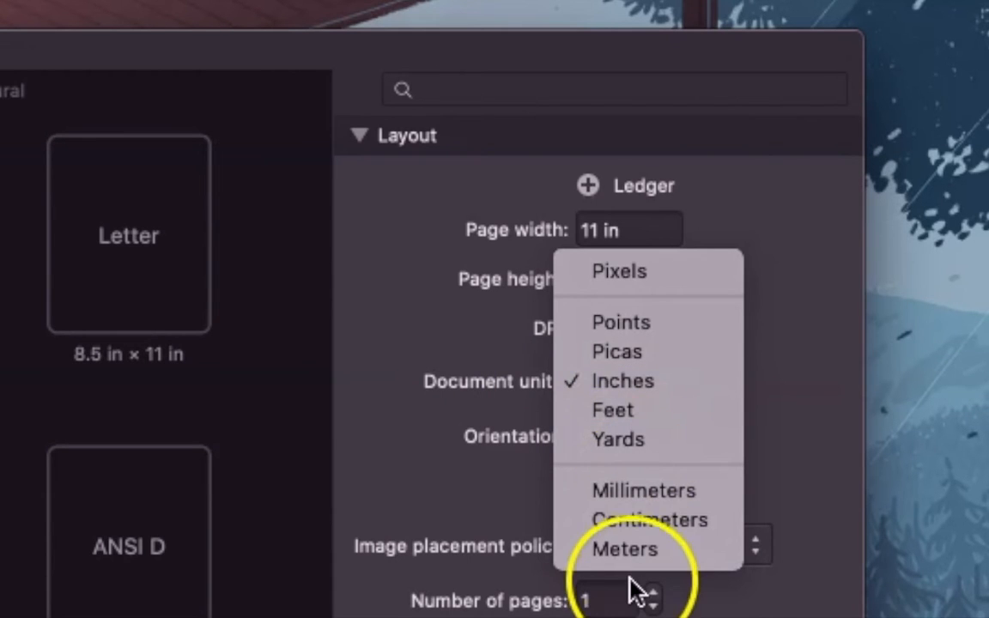
click(461, 397)
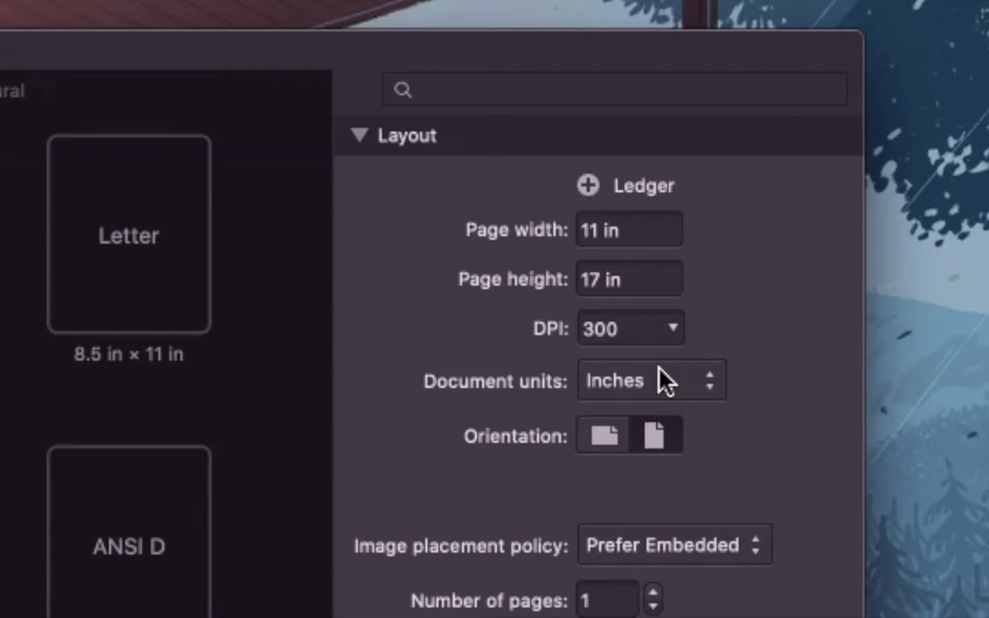
click(608, 440)
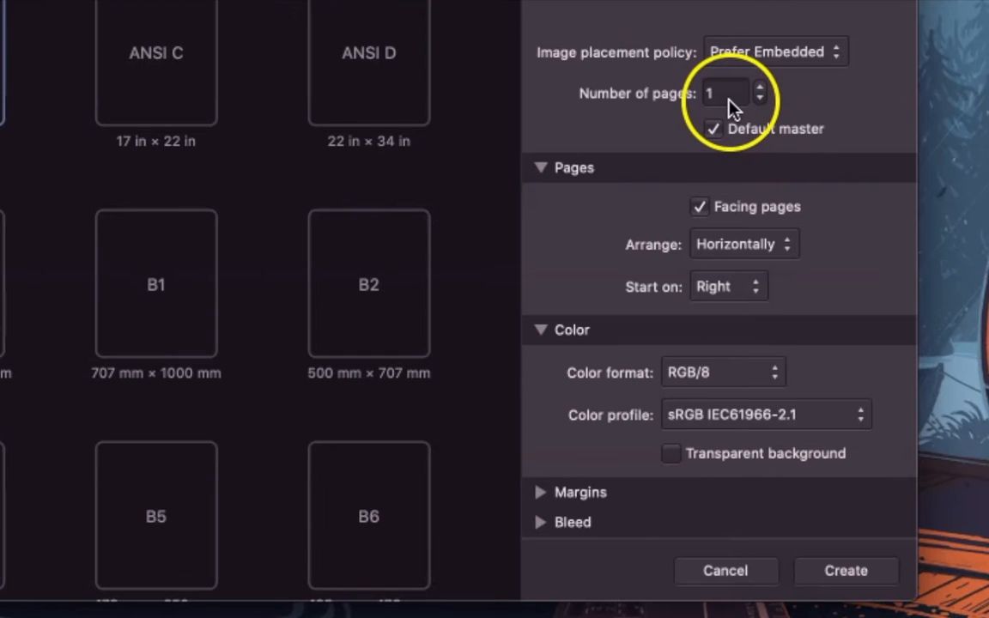
Set the number of pages to 4 and the color format to CMYK/8
click(738, 130)
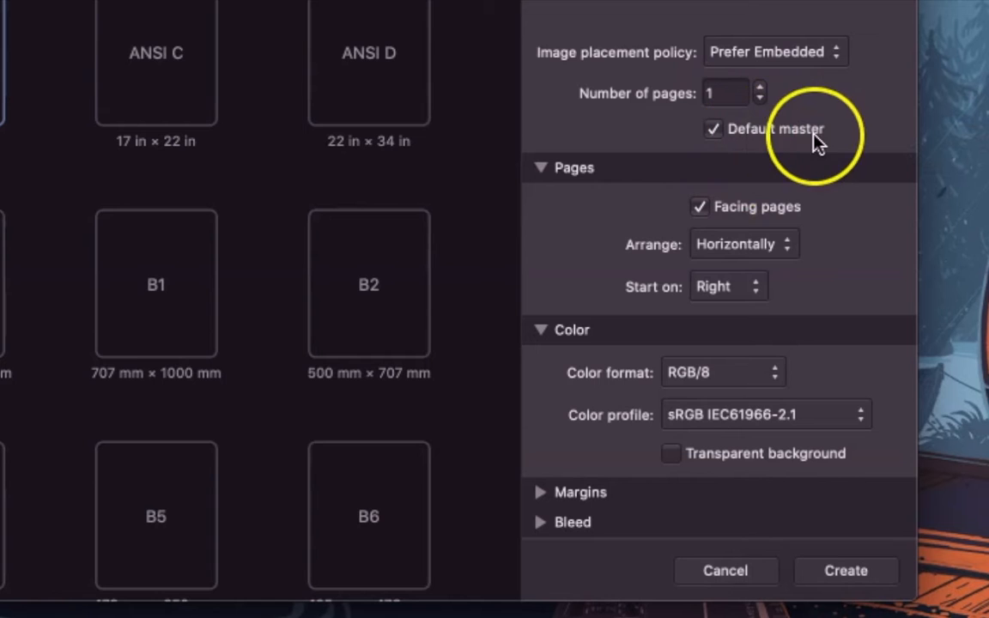
click(760, 89)
click(761, 89)
click(761, 89)
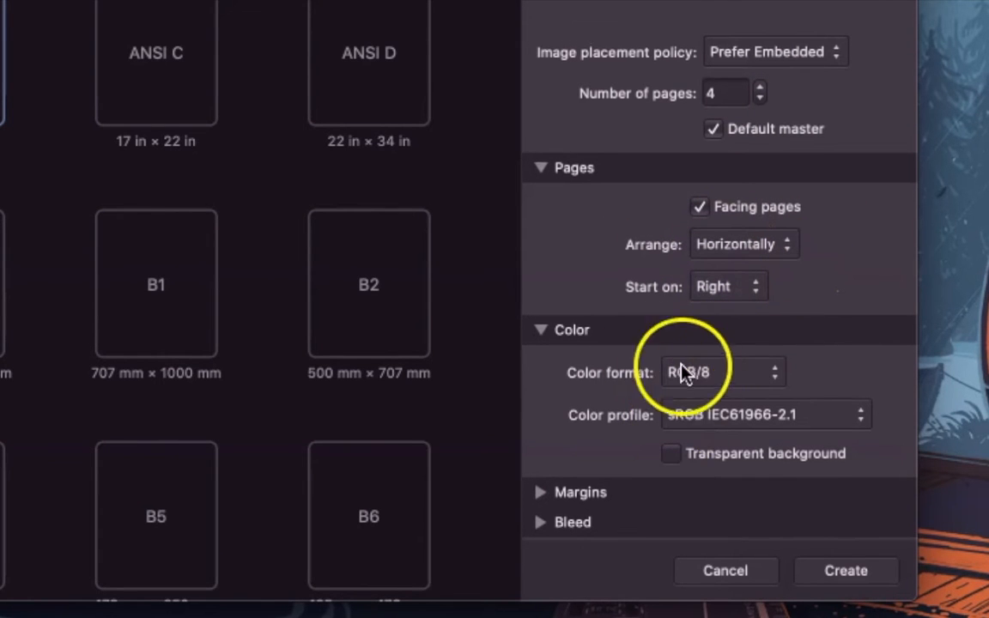
click(721, 378)
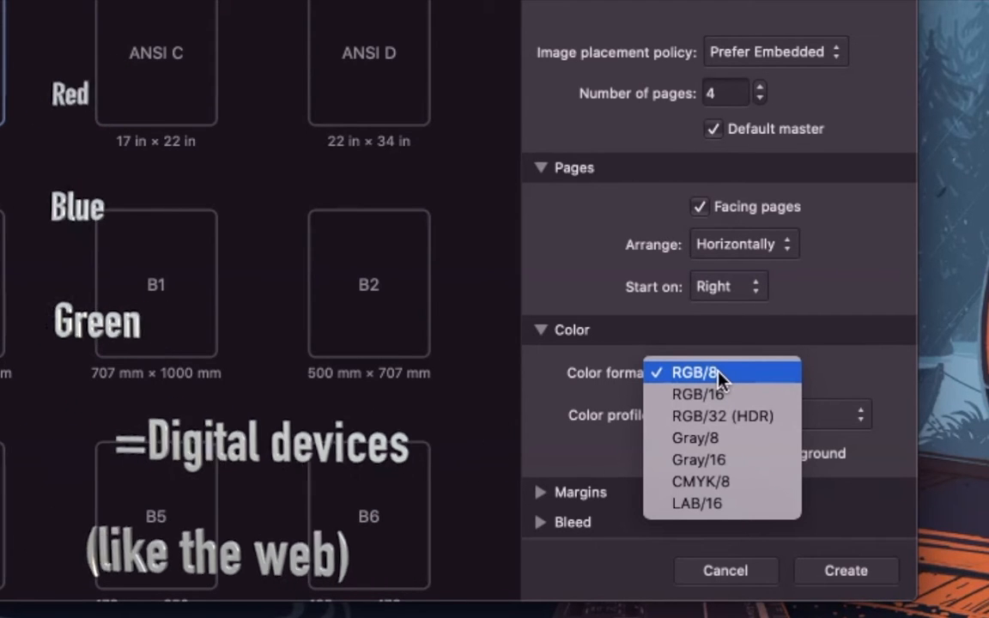
click(702, 483)
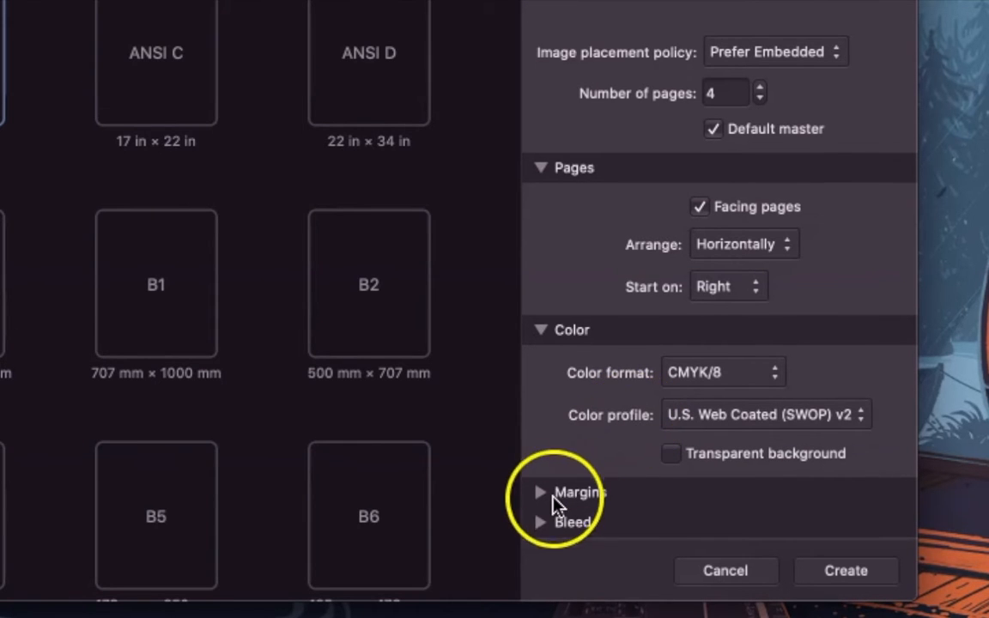
Check the margin and bleed settings, and create the document
click(557, 503)
scroll(671, 302, down, 3)
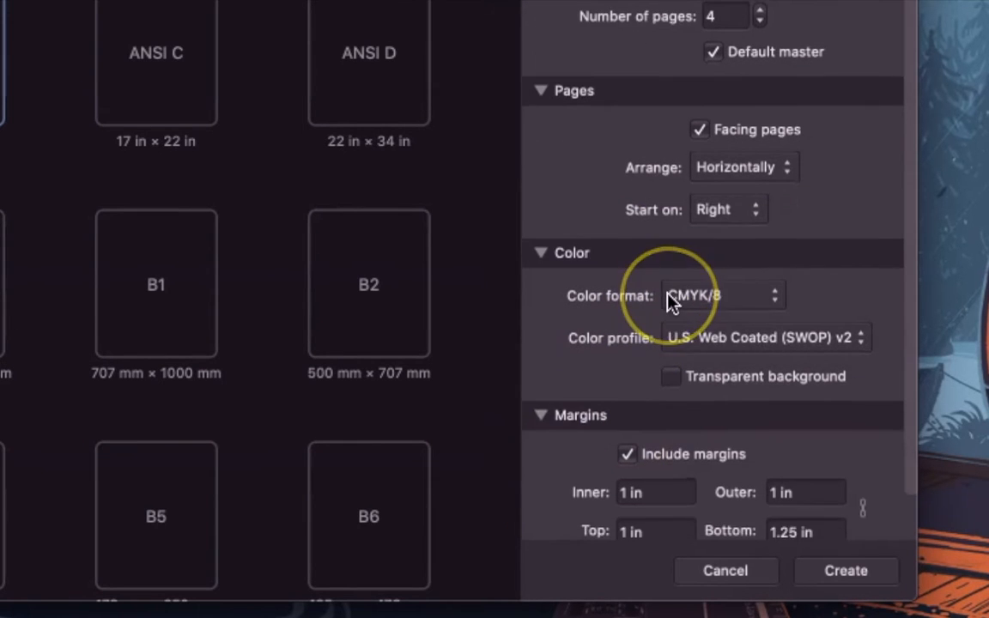
click(658, 442)
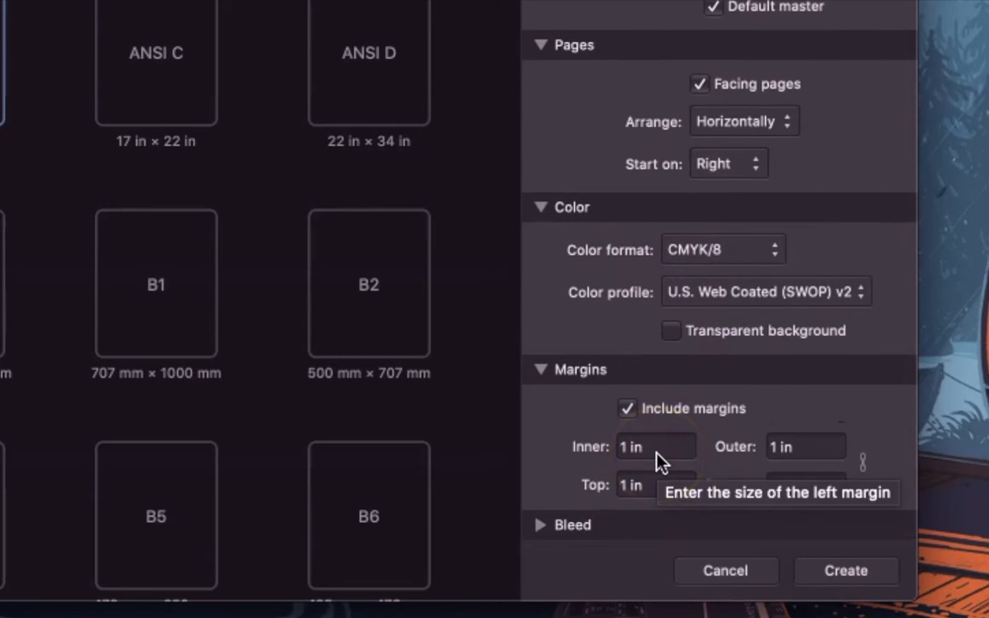
click(780, 487)
text(1.25)
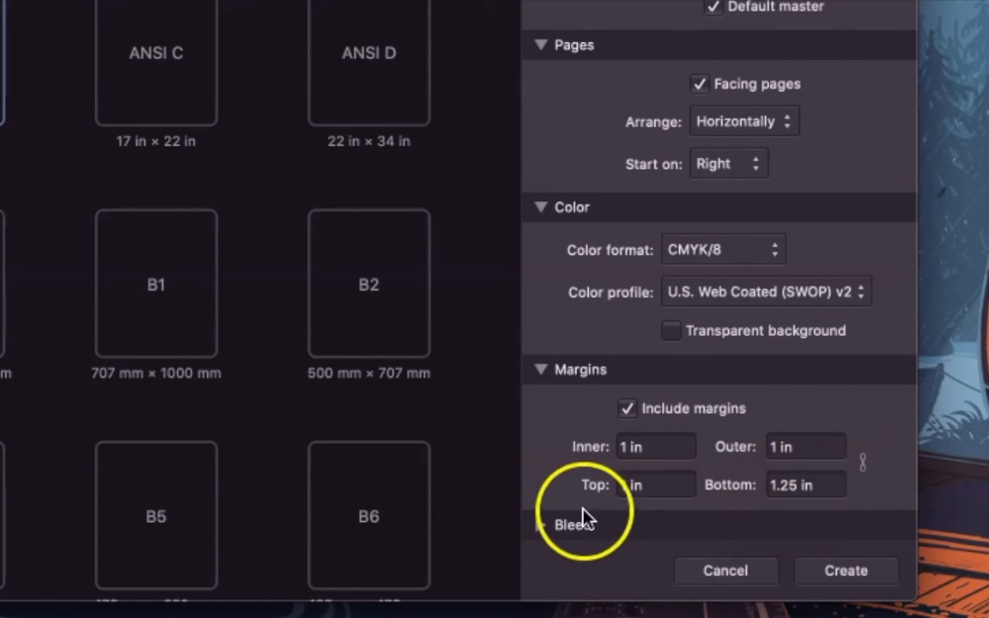
click(567, 531)
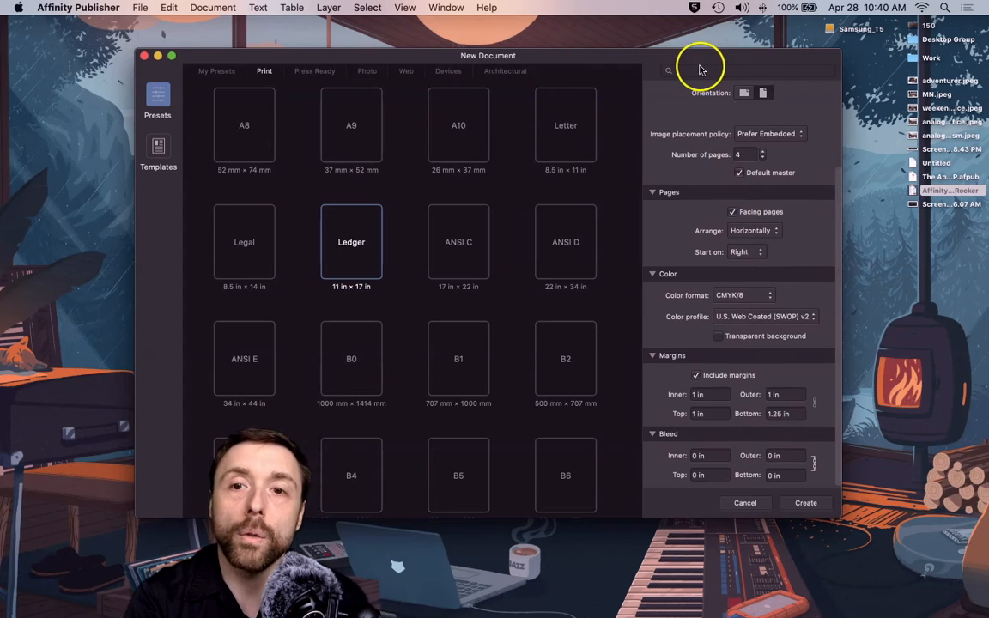
drag(656, 49, 635, 19)
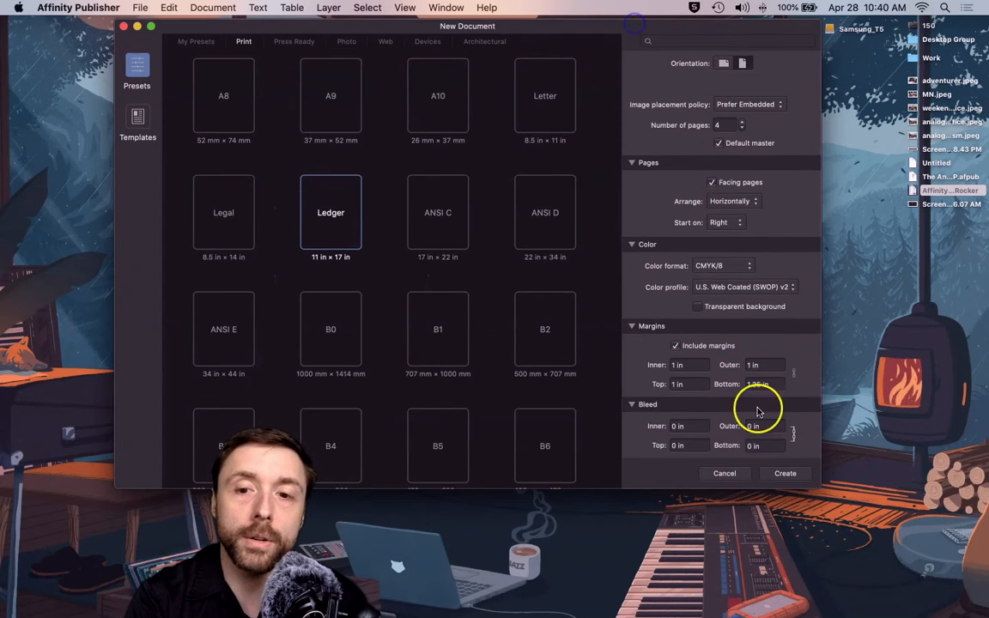
click(783, 473)
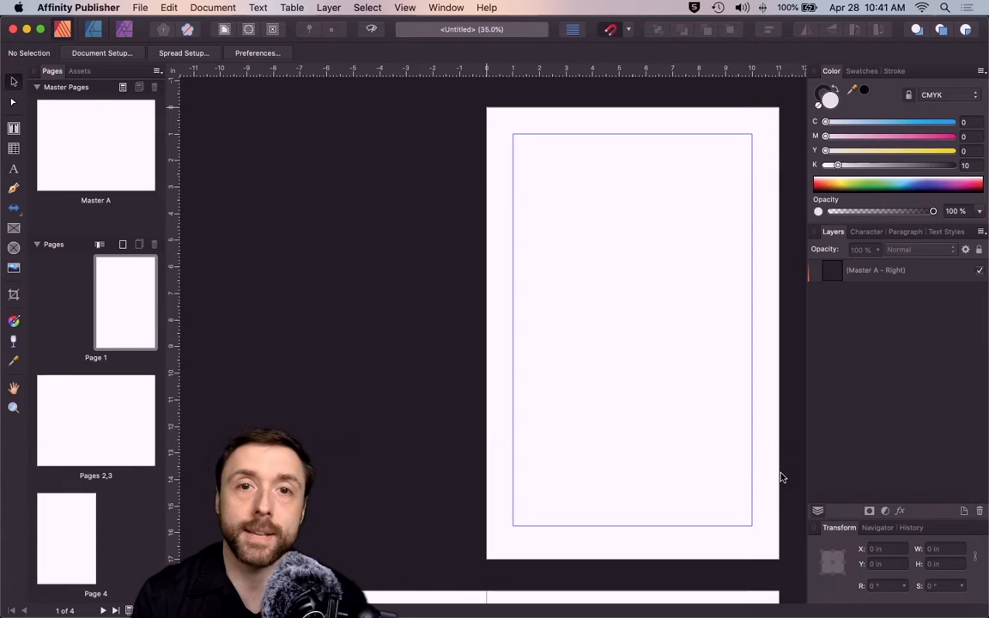
Examine the new document's page layout by selecting the thumbnails of the pages 2–3 spread and page 4
click(63, 451)
click(103, 444)
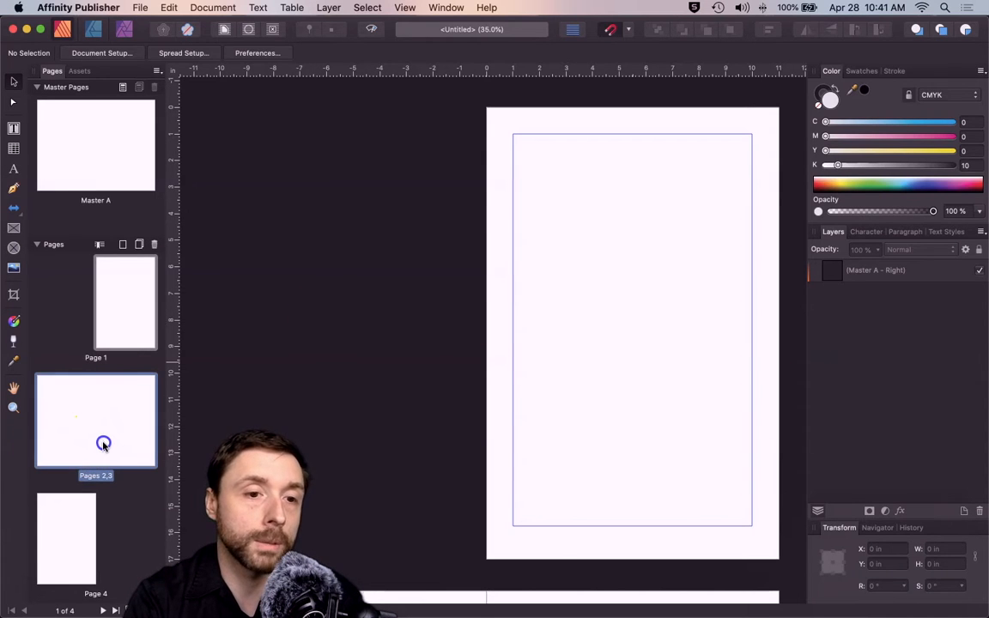
click(45, 539)
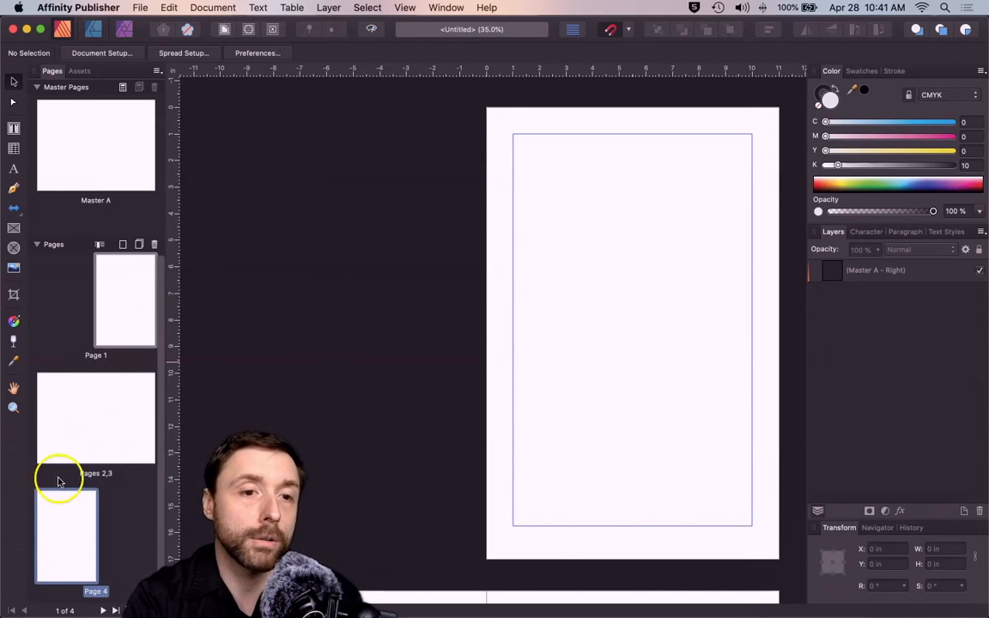
click(126, 412)
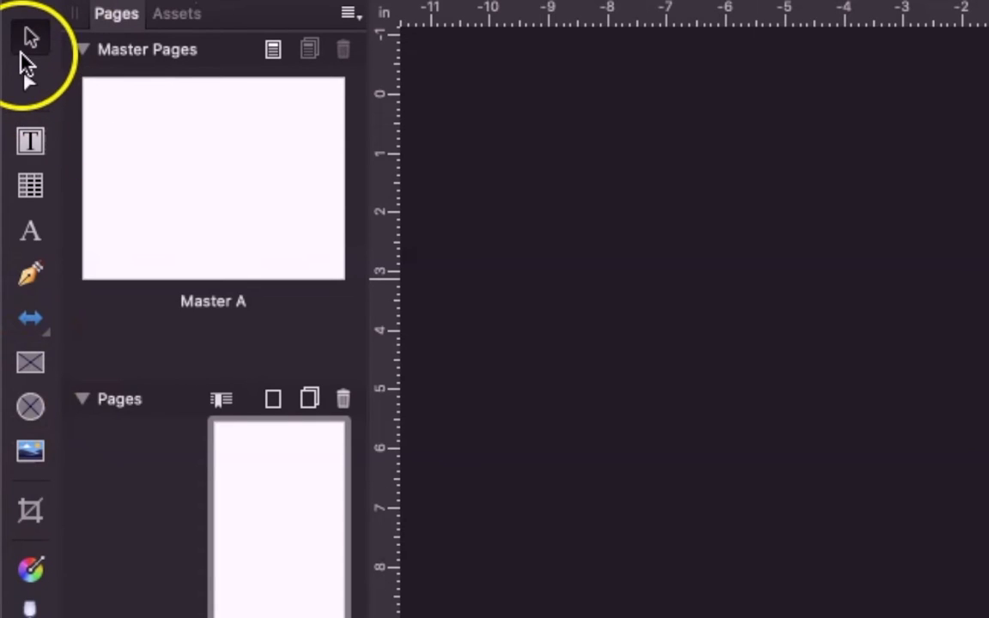
Identify the Move Tool and the Node Tool and compare them by switching between the two
click(10, 85)
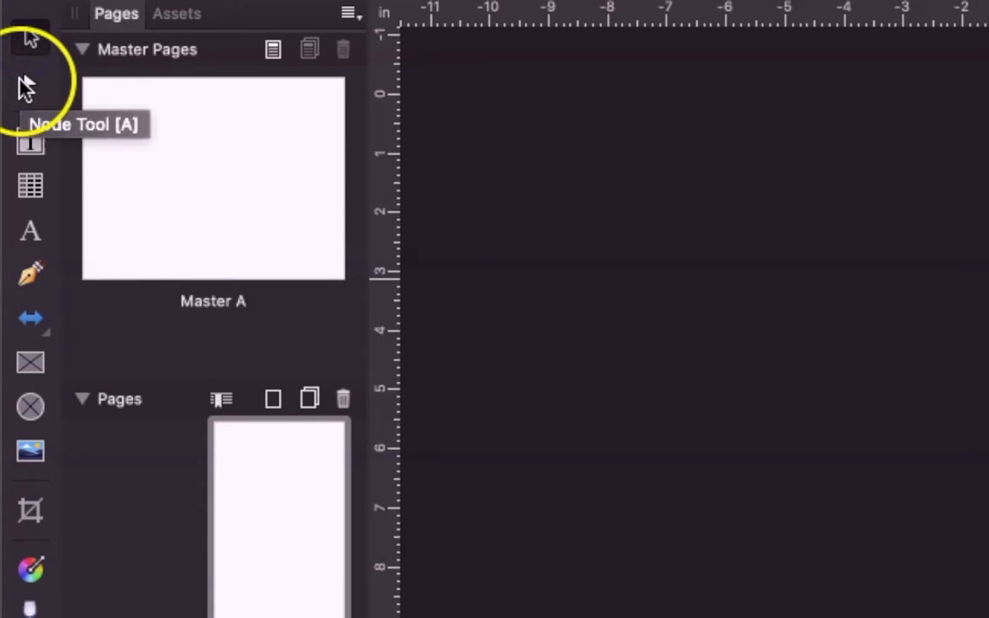
click(24, 83)
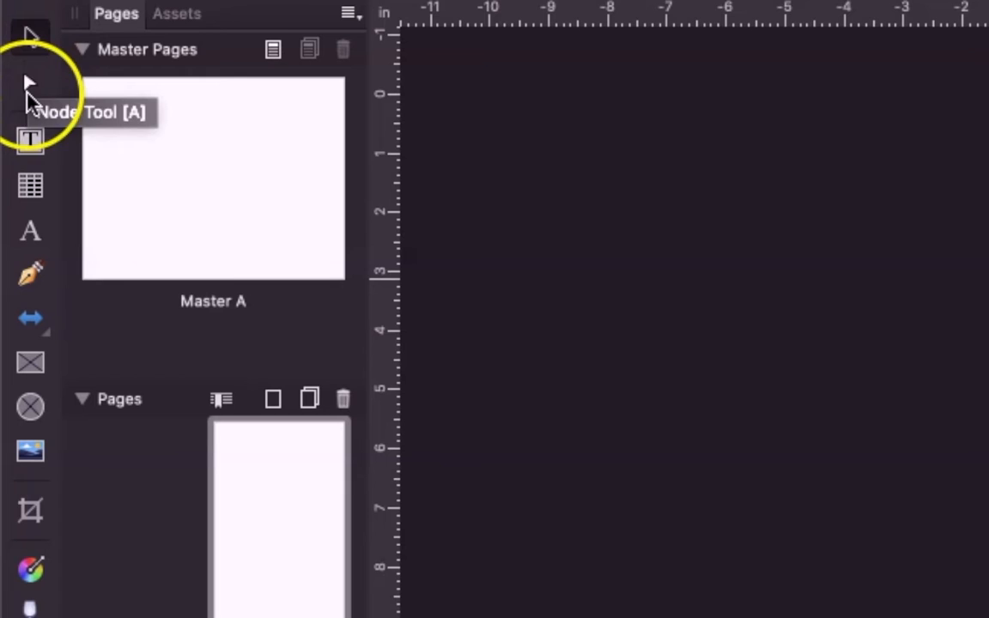
click(35, 39)
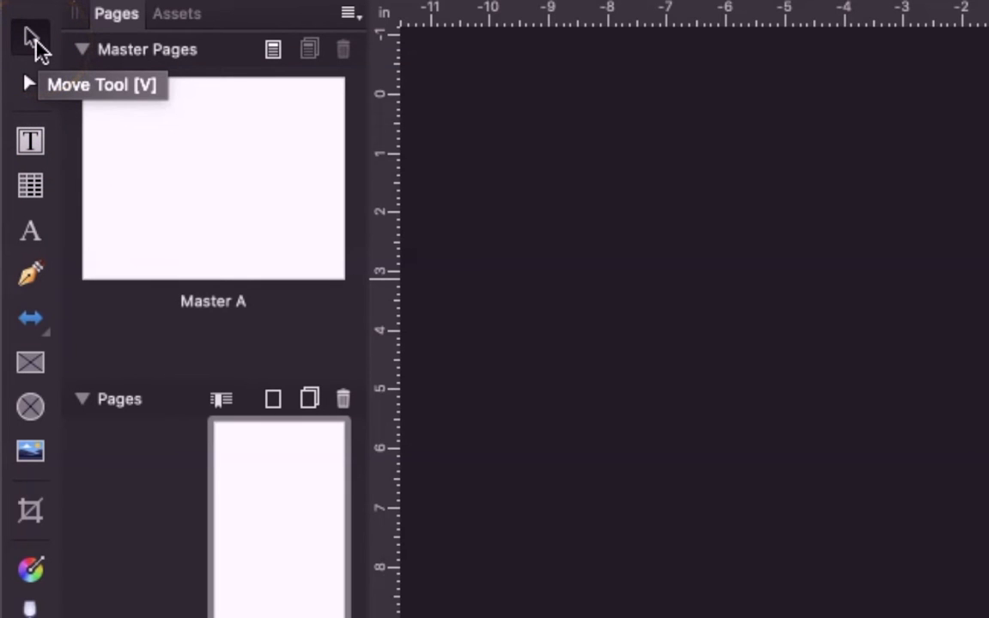
click(33, 83)
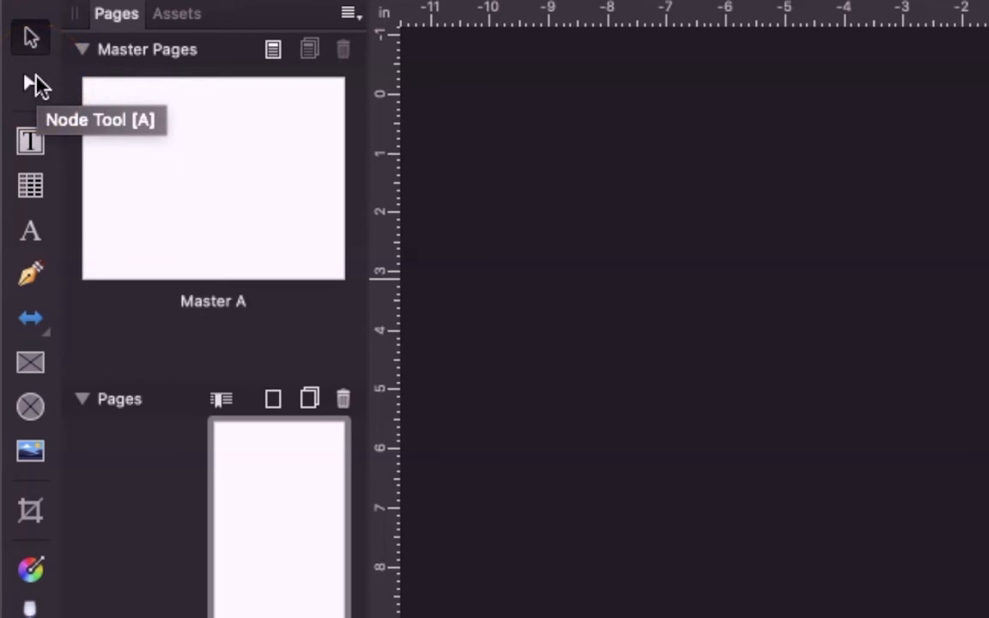
click(31, 38)
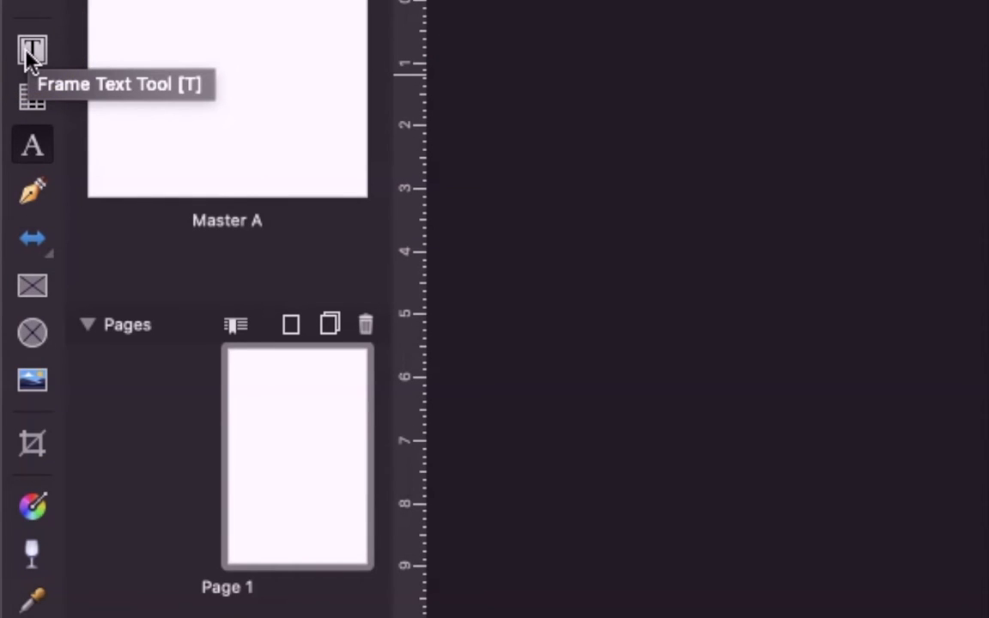
Try the Artistic Text and Pen tools, and review the list of available shape tools
click(31, 148)
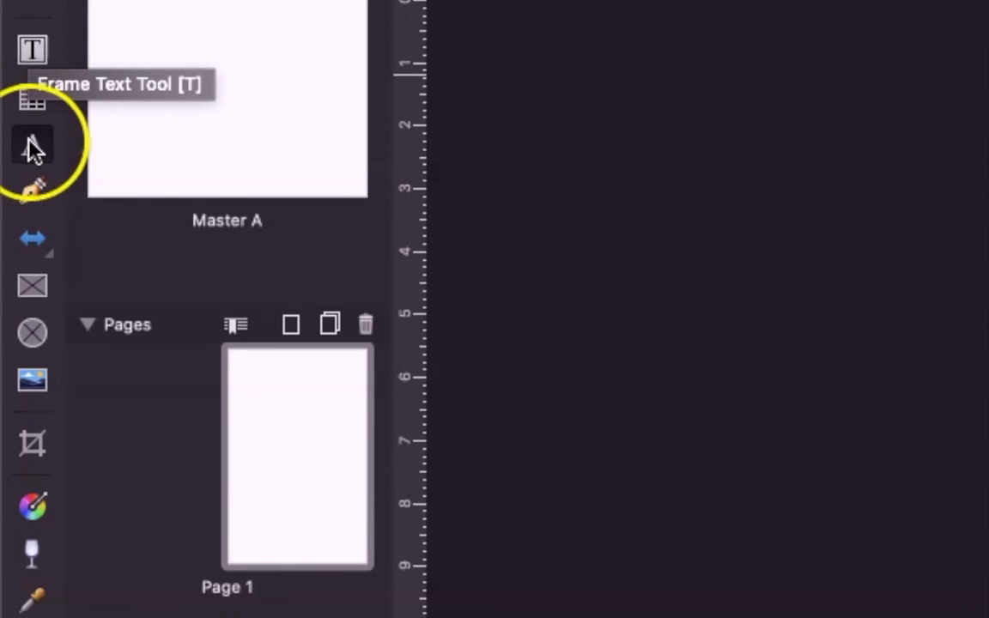
click(43, 194)
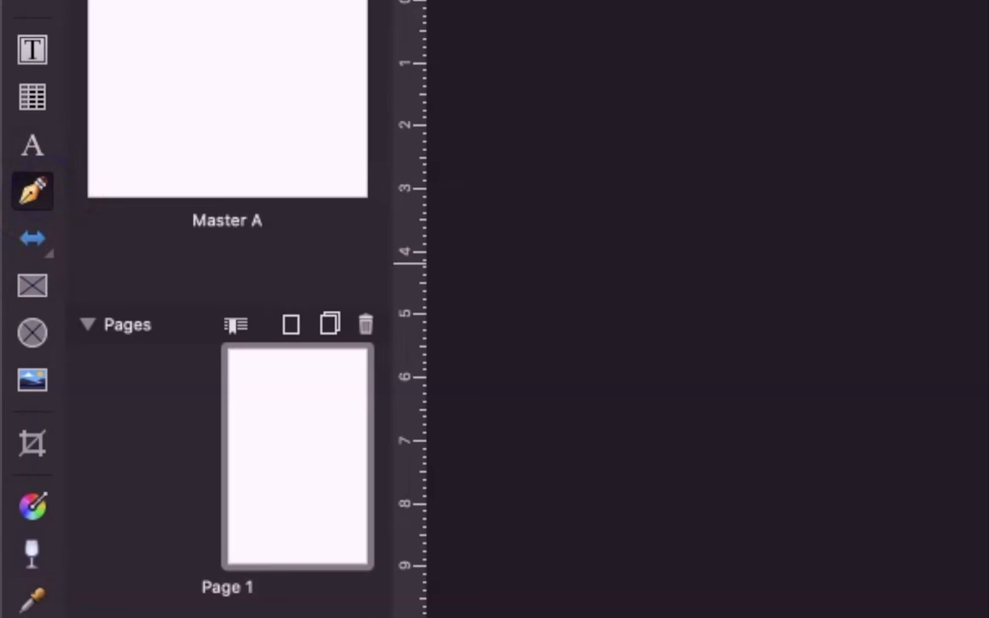
click(38, 235)
click(34, 254)
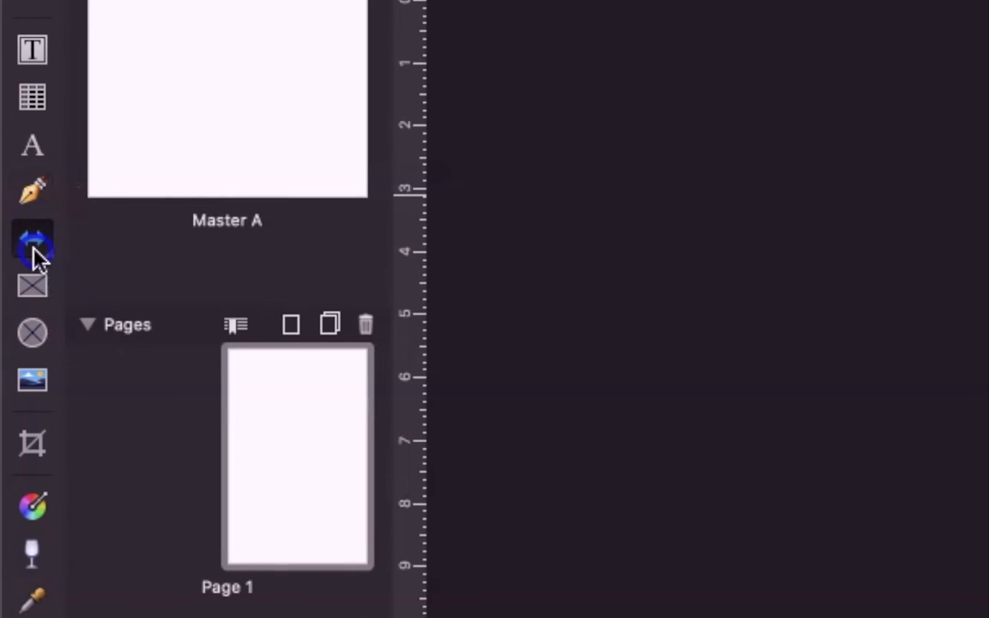
click(33, 249)
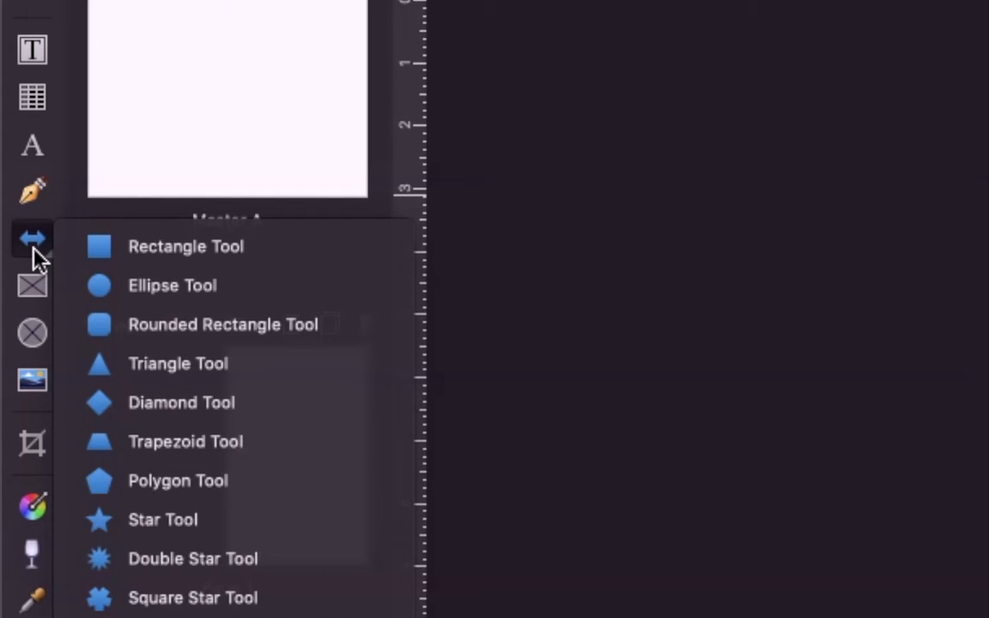
click(32, 249)
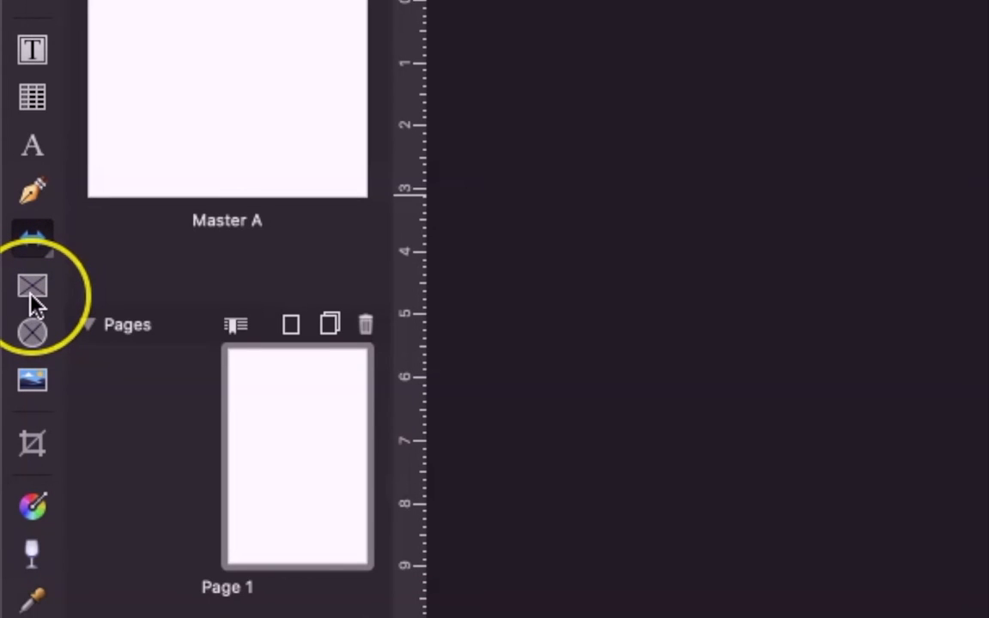
Try the rectangular and elliptical picture frame tools, and view the file chooser for placing an image without placing one
click(31, 292)
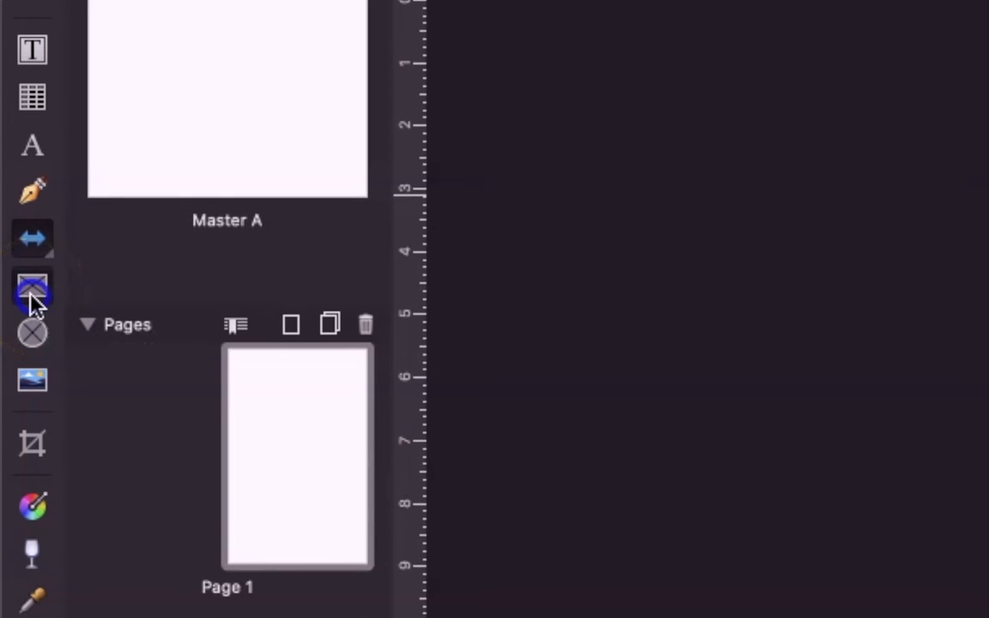
click(36, 330)
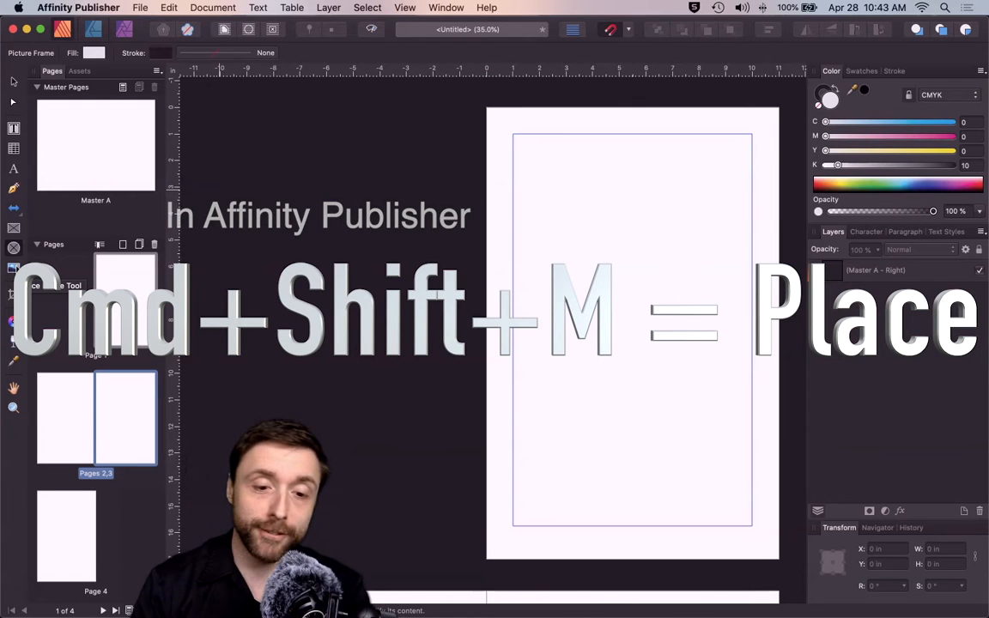
key(super+shift+m)
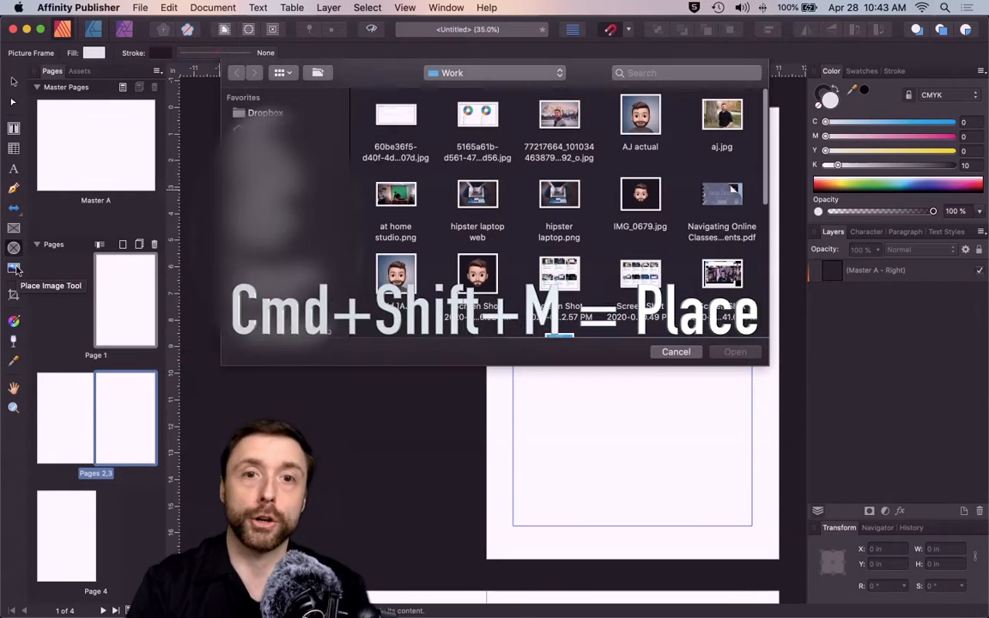
click(682, 351)
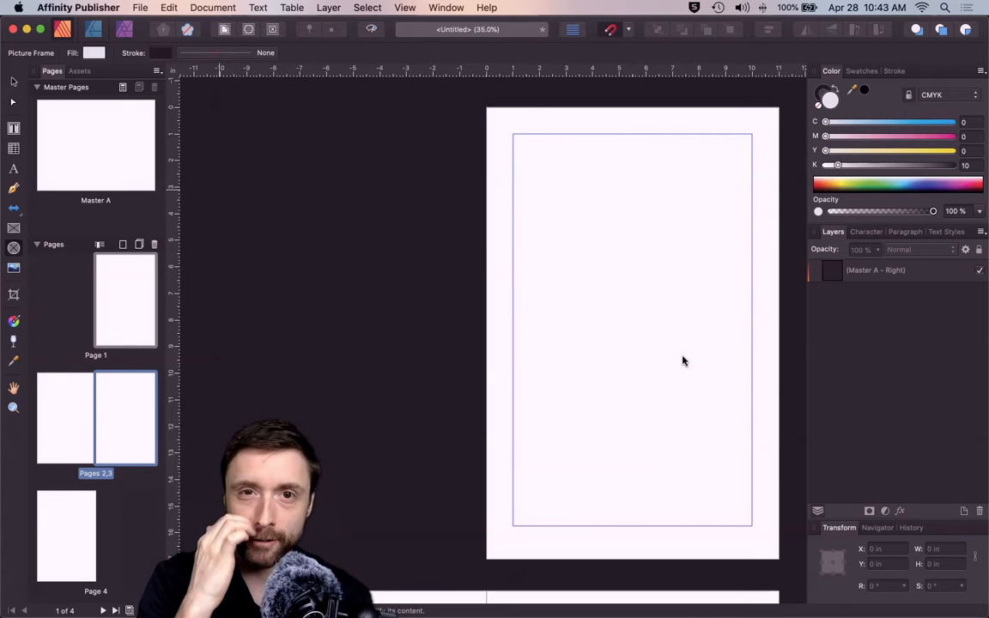
click(146, 111)
click(12, 266)
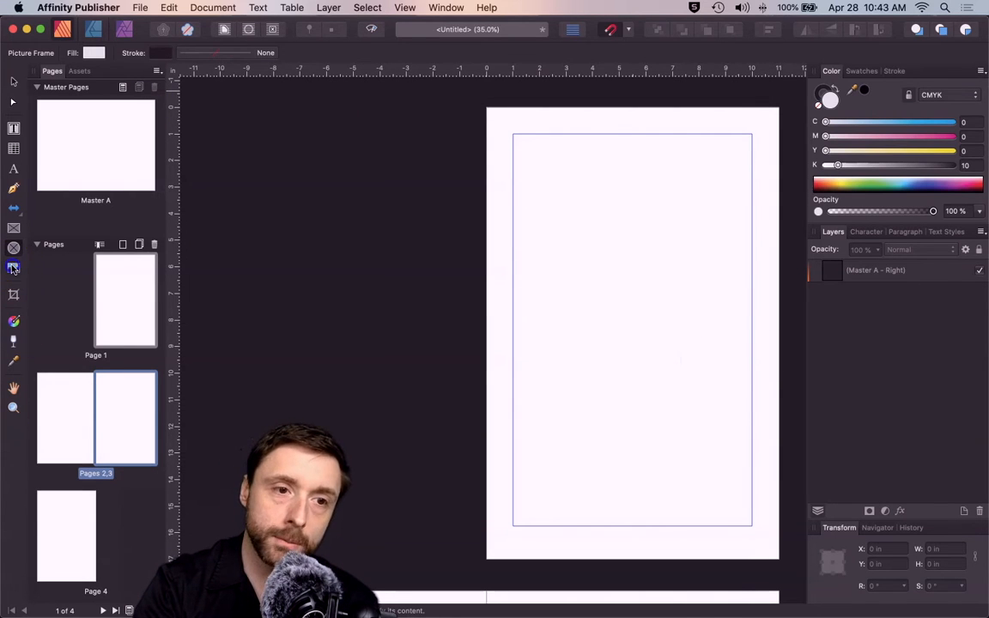
click(684, 351)
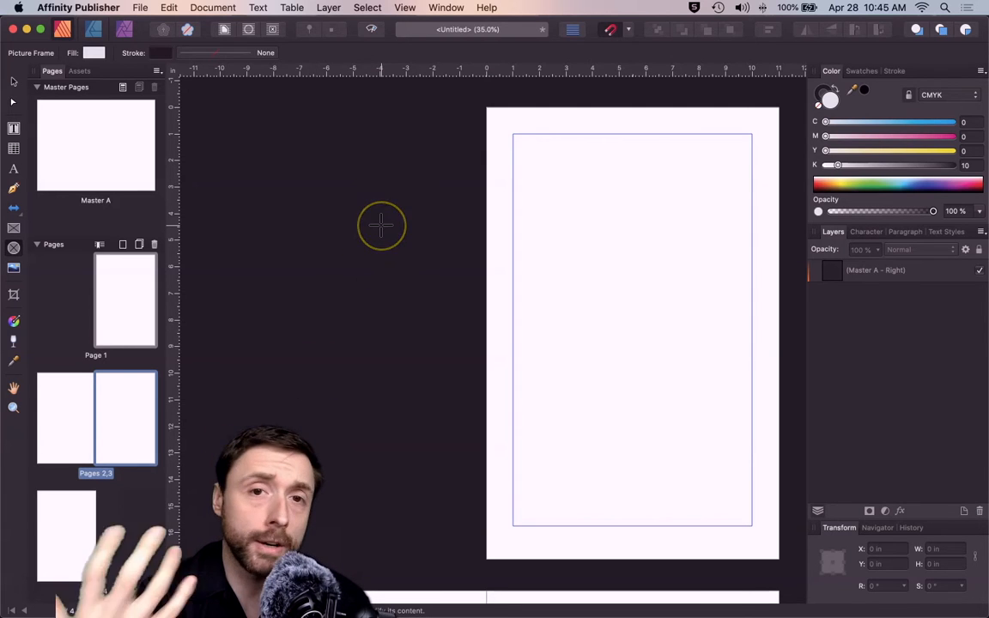
Review the items available for customizing the toolbar, and close the customization without changing anything
click(403, 8)
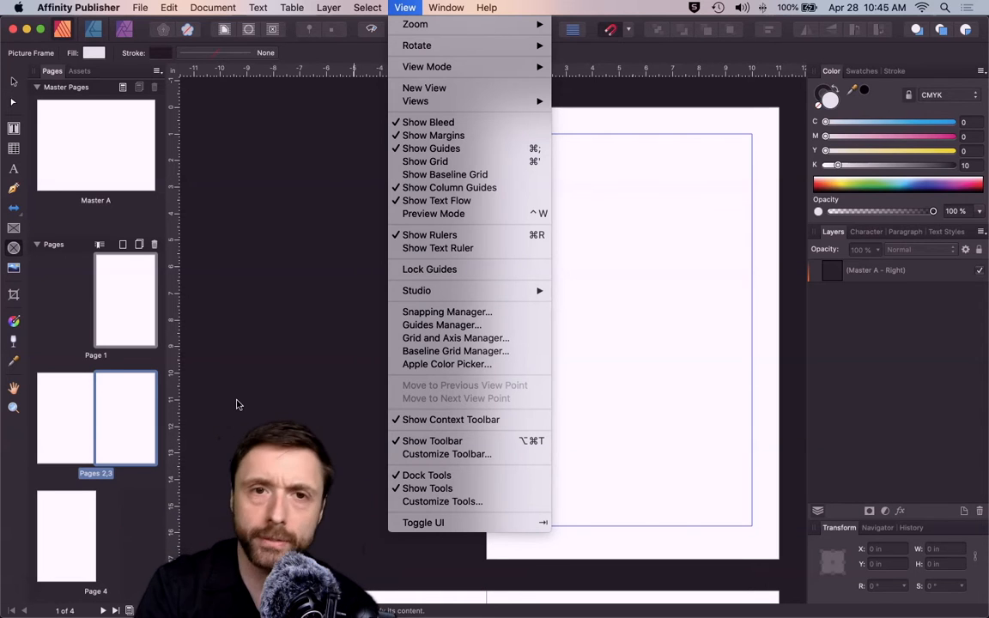
key(Left)
key(Left)
key(Right)
key(Right)
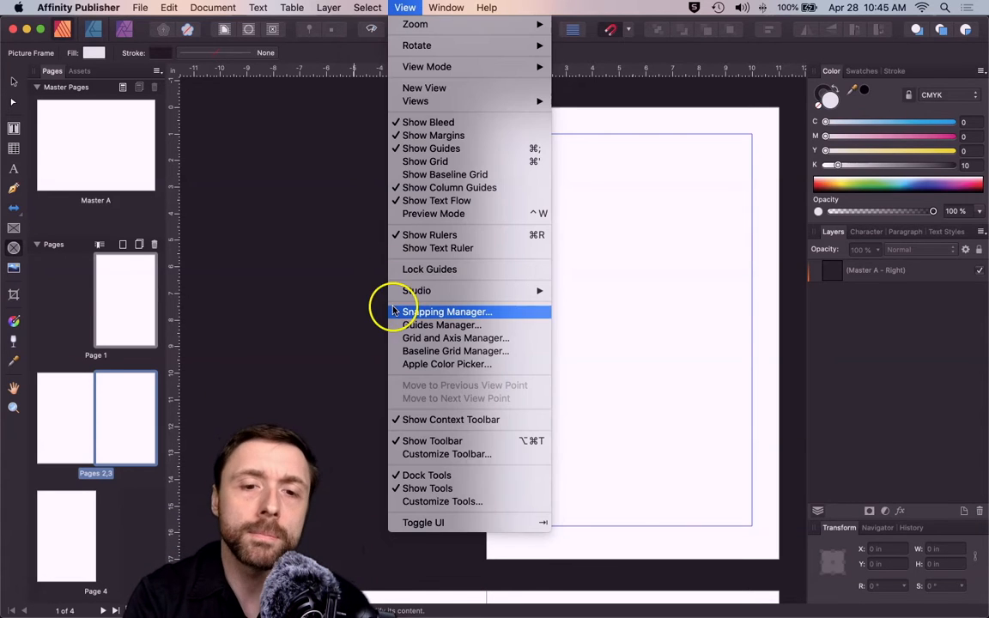
click(407, 456)
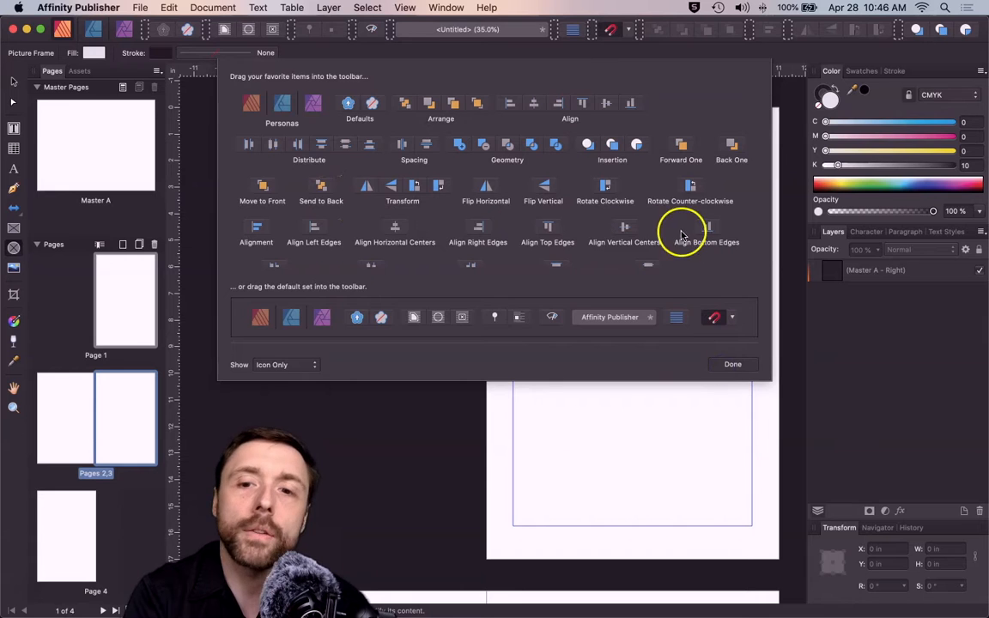
click(859, 507)
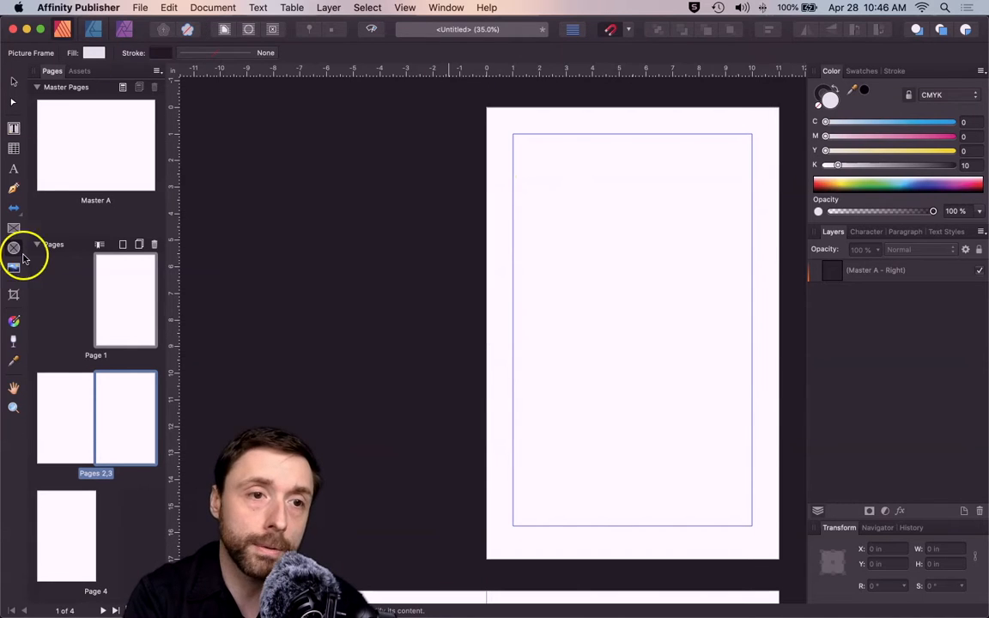
Review the tools that can be added to the tools panel, including the Cat Tool, and close the customization
click(404, 7)
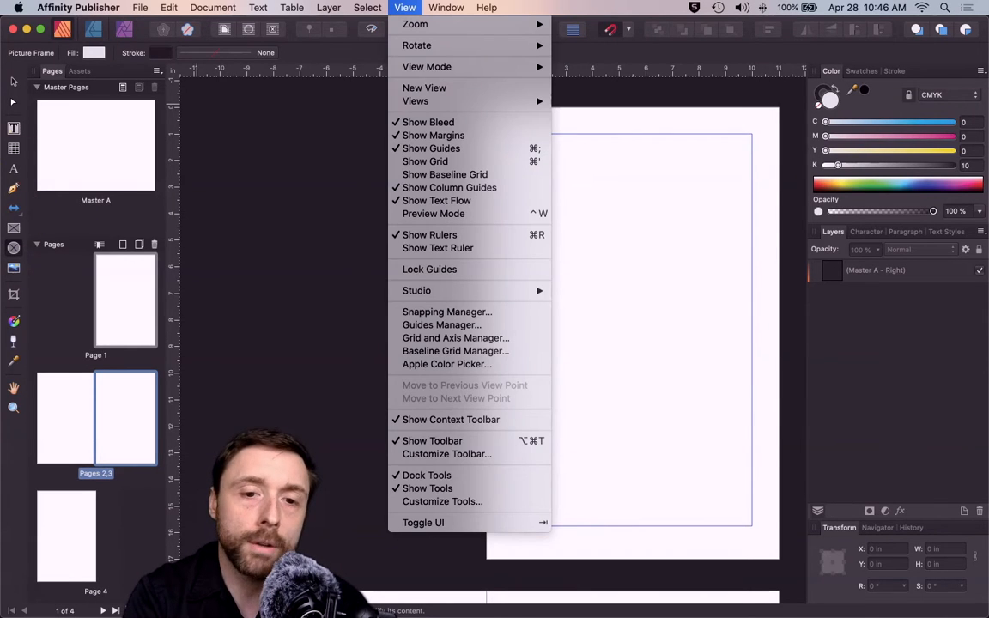
click(434, 505)
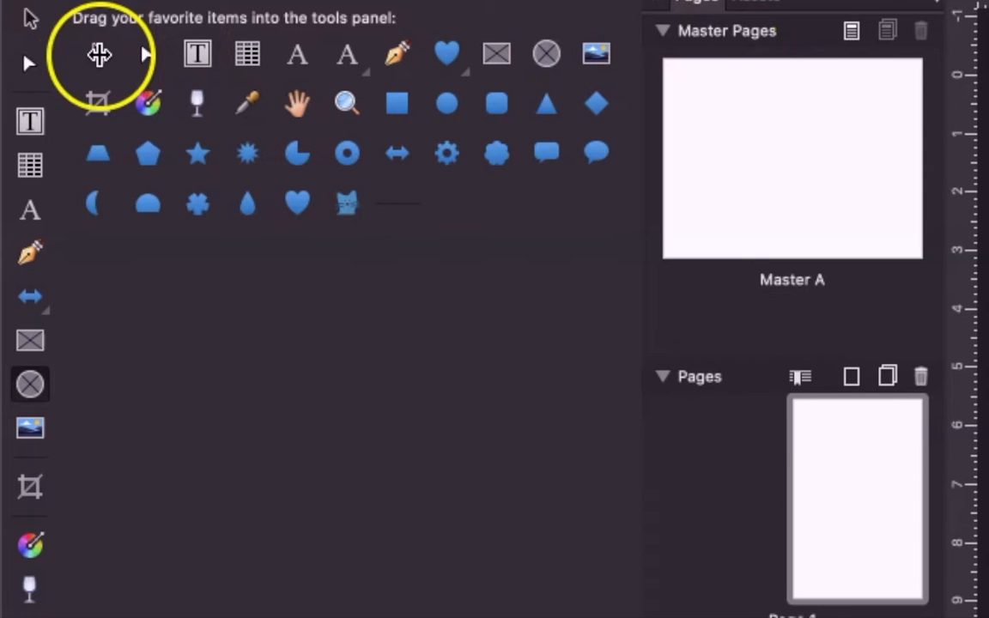
mouse_move(32, 247)
mouse_down()
mouse_move(33, 232)
mouse_move(33, 254)
mouse_up()
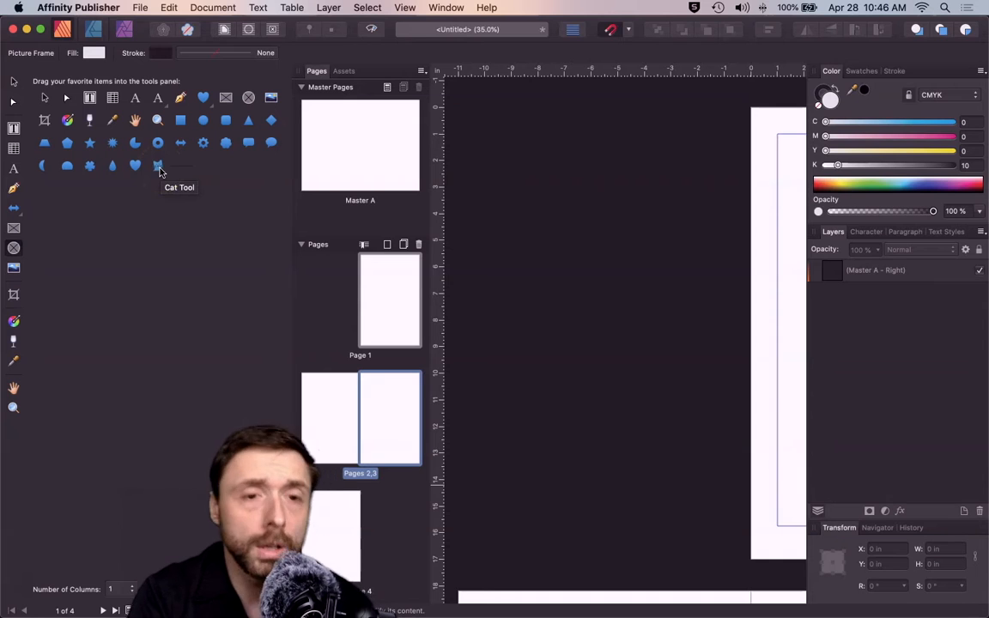
drag(357, 219, 9, 617)
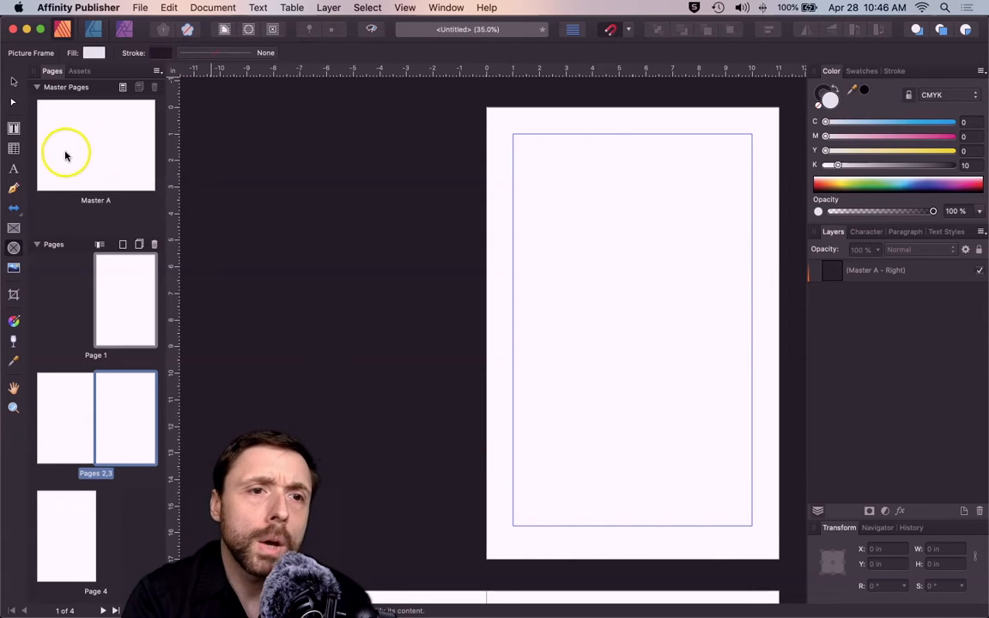
Collapse both the Master Pages and the Pages sections
click(37, 87)
click(37, 87)
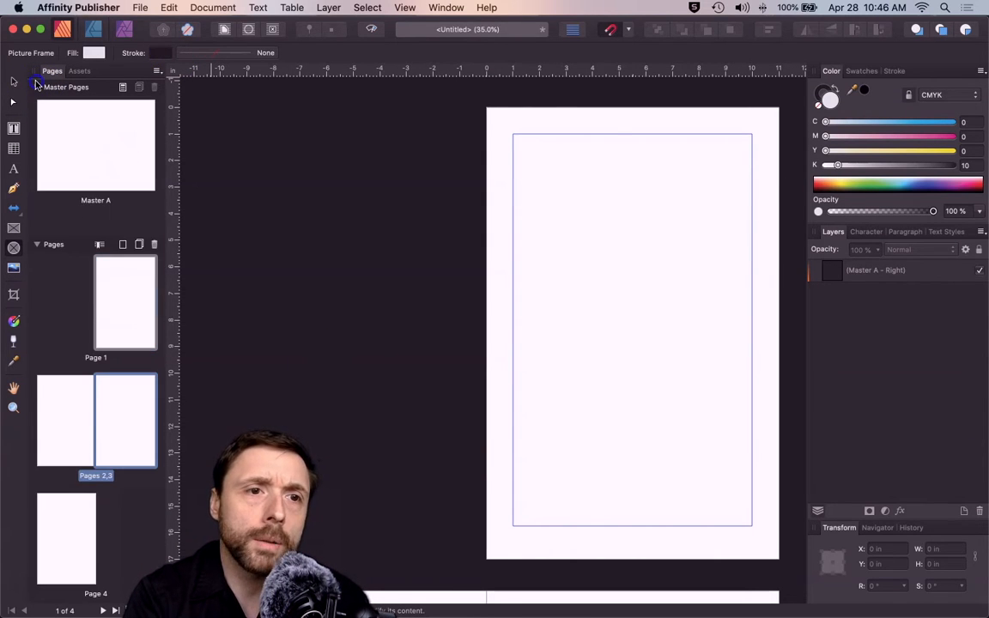
click(37, 244)
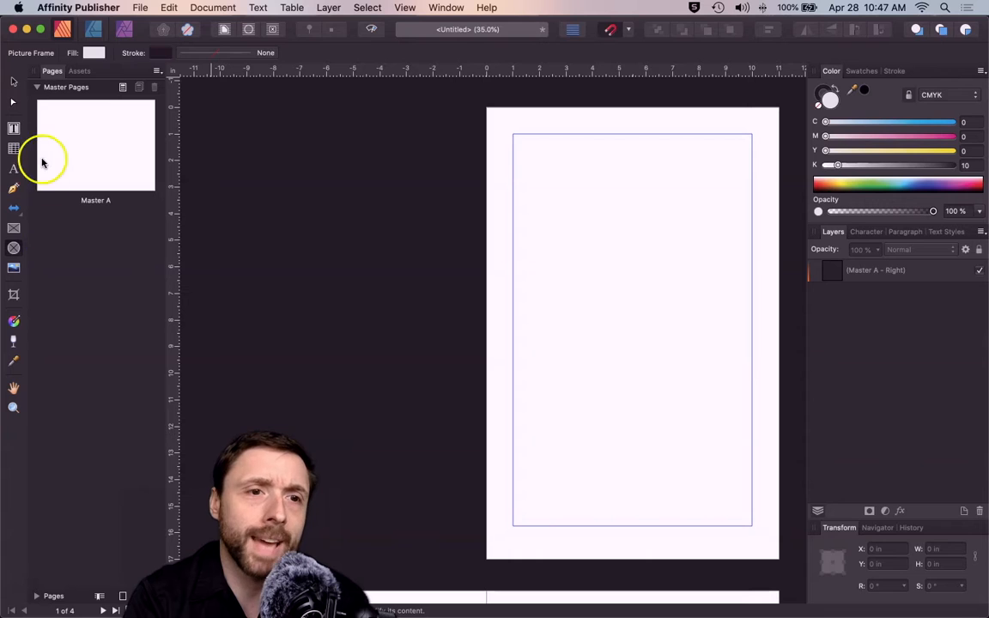
click(38, 87)
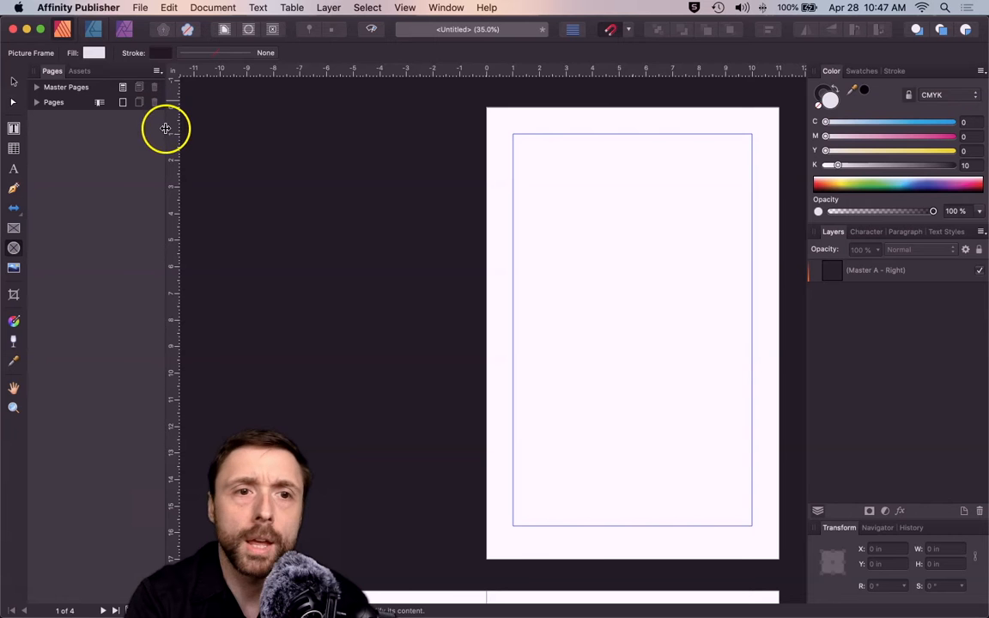
Try a wider Pages panel, return it to its narrow width, and expand only the Pages section
drag(383, 218, 988, 286)
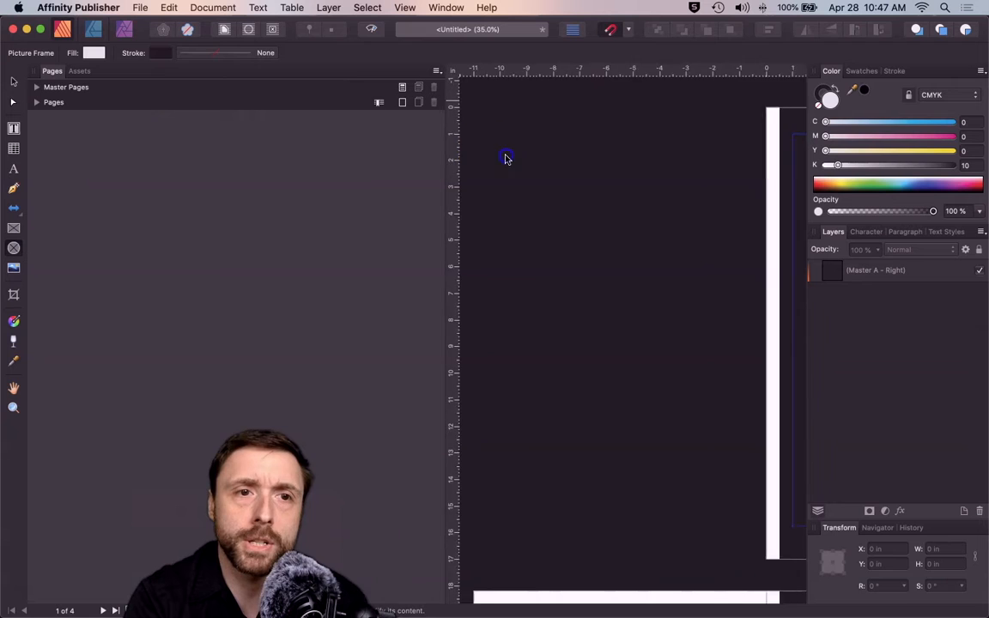
drag(505, 158, 14, 197)
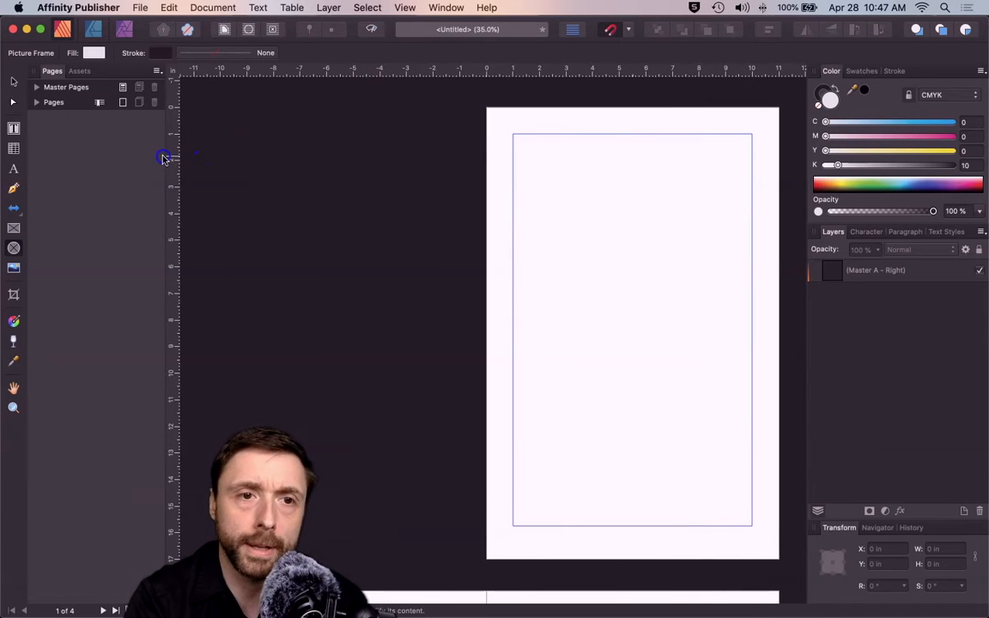
click(37, 87)
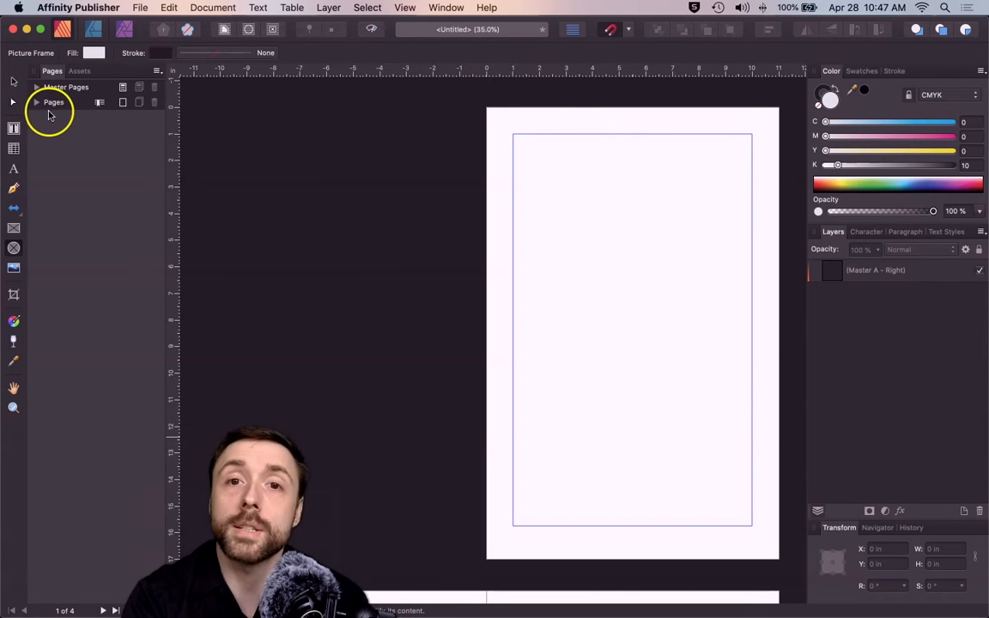
click(36, 102)
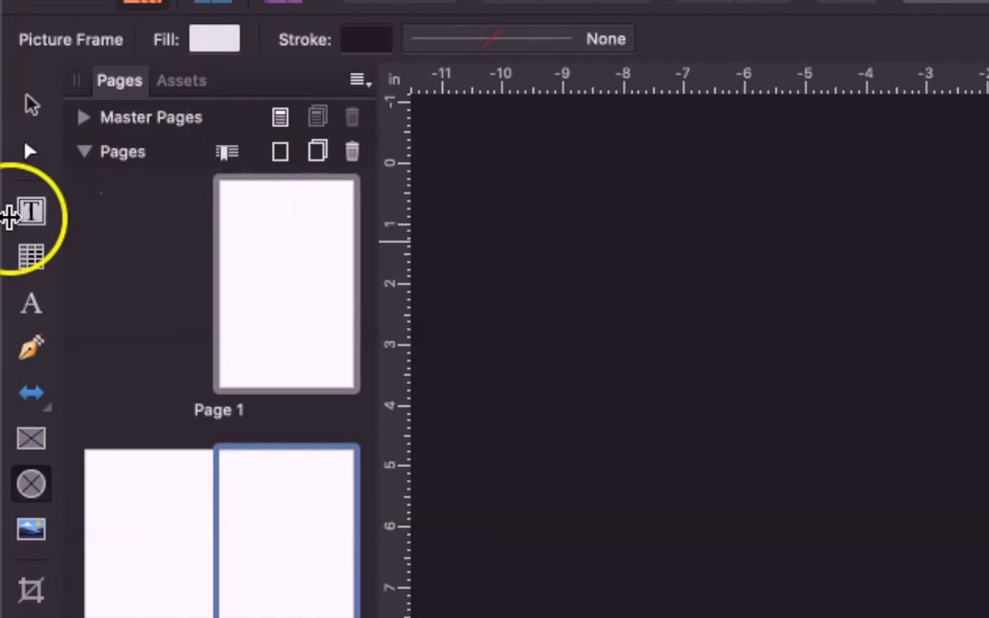
Compare the context options of the Move Tool and the Frame Text Tool, and return to the Move Tool
click(14, 84)
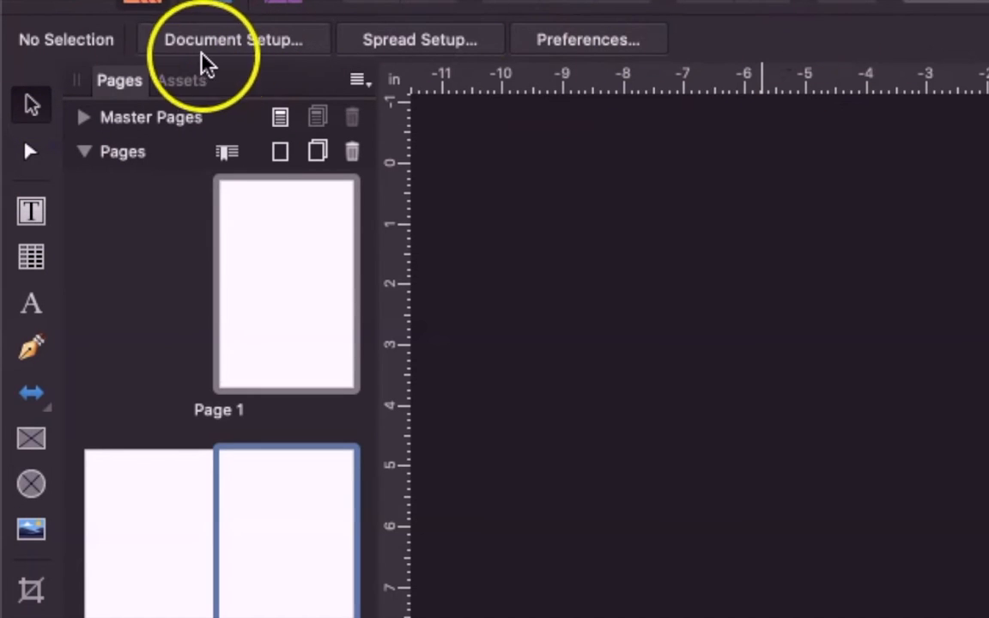
click(36, 172)
click(31, 215)
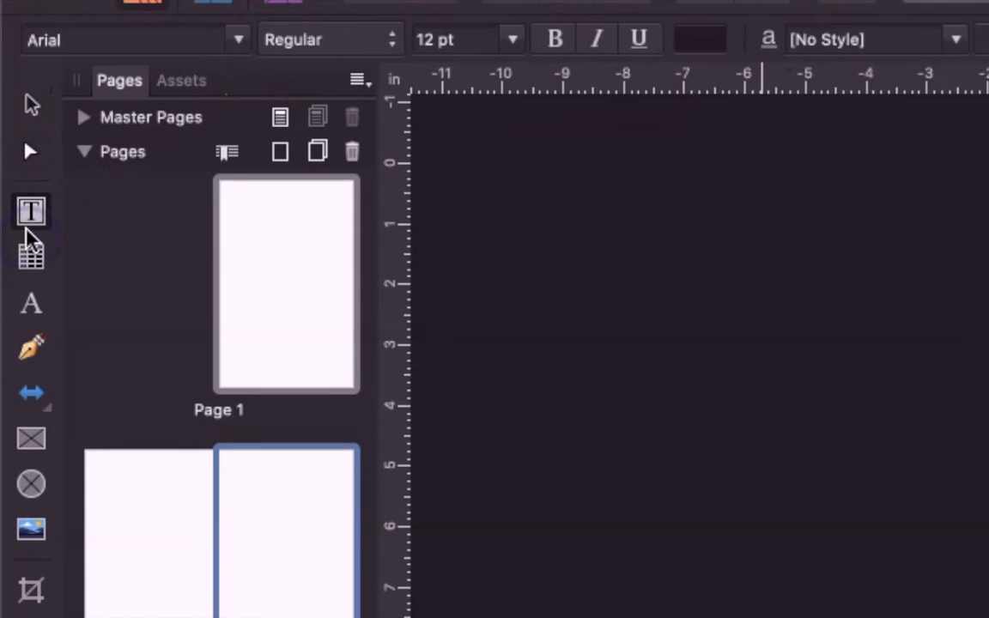
click(32, 96)
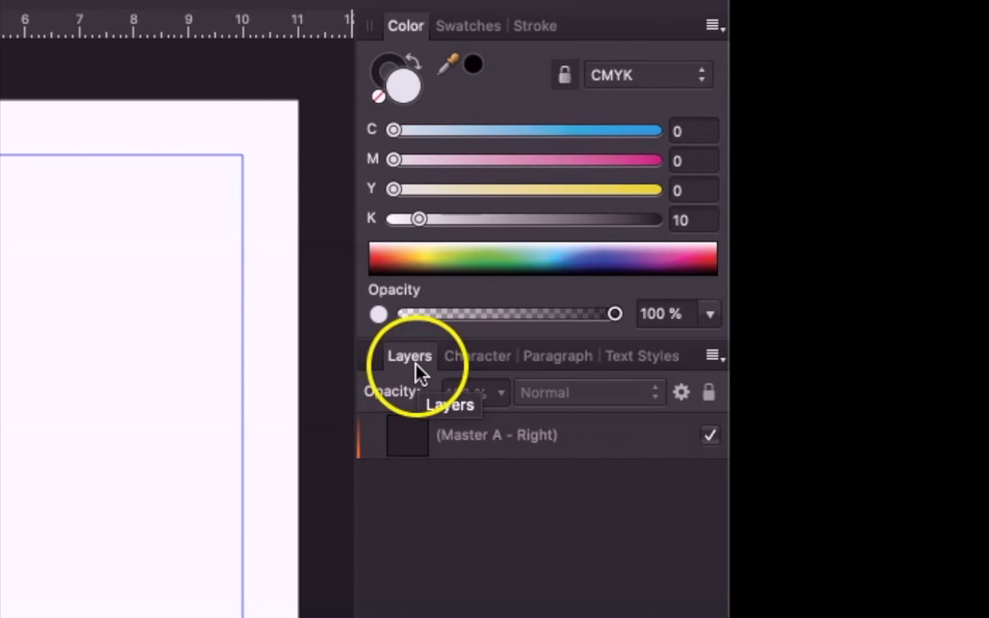
Float the Paragraph panel over the page and dock it back among the text panels
click(640, 359)
click(559, 364)
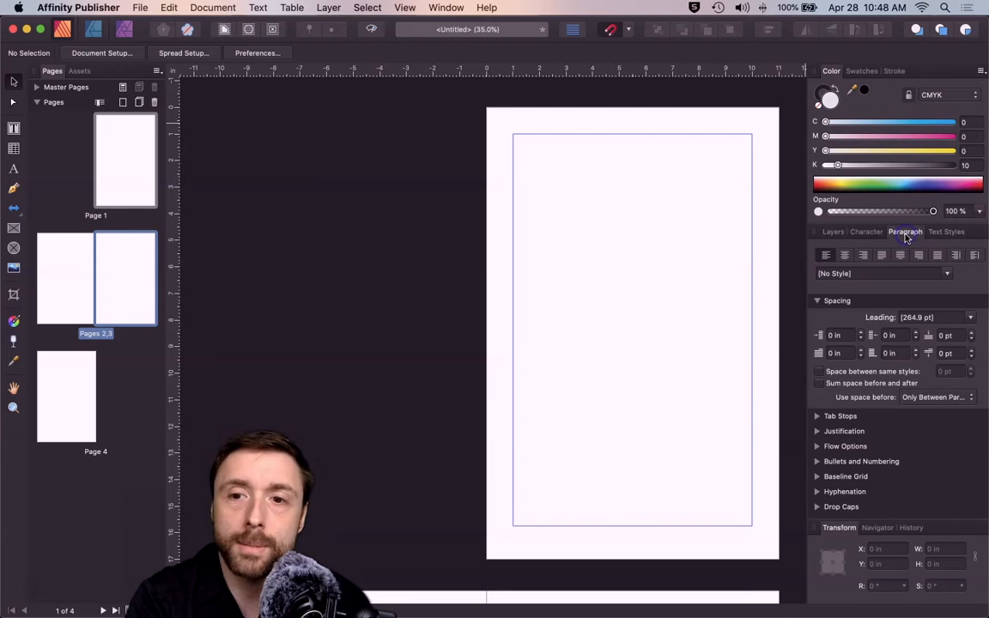
click(906, 233)
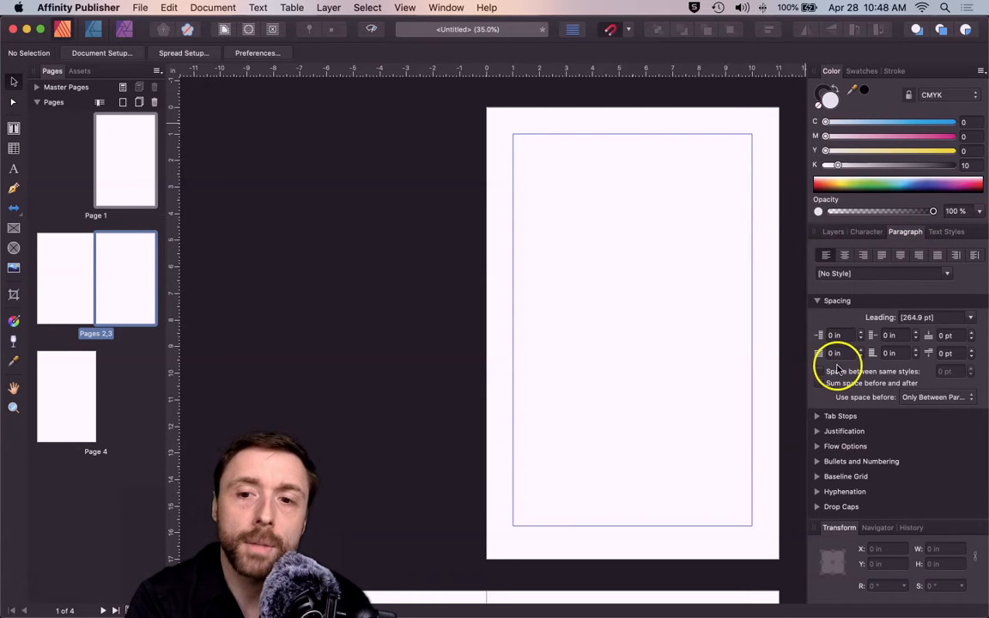
drag(887, 231, 571, 226)
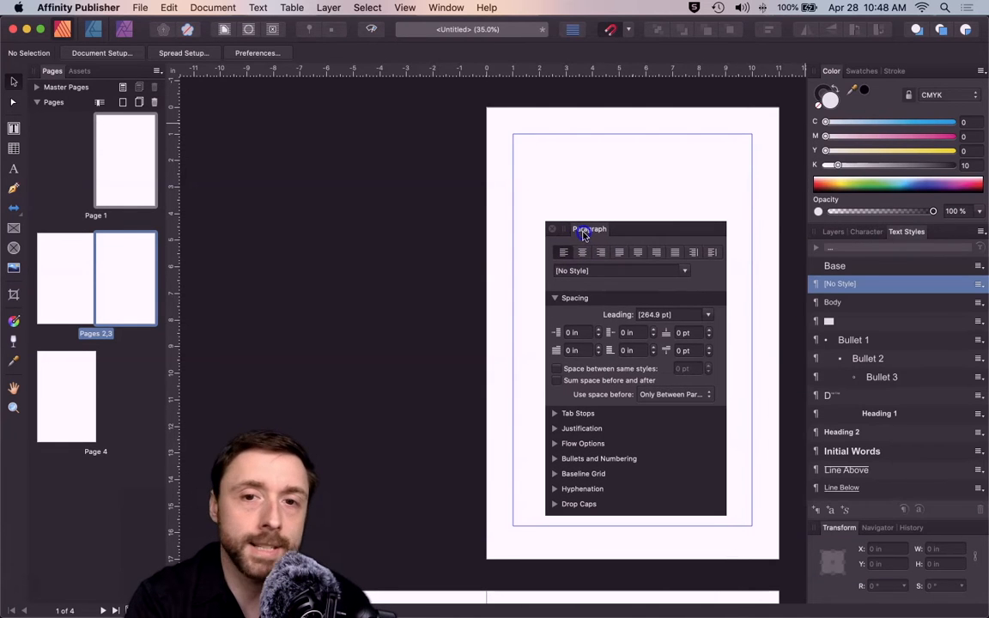
drag(662, 228, 923, 234)
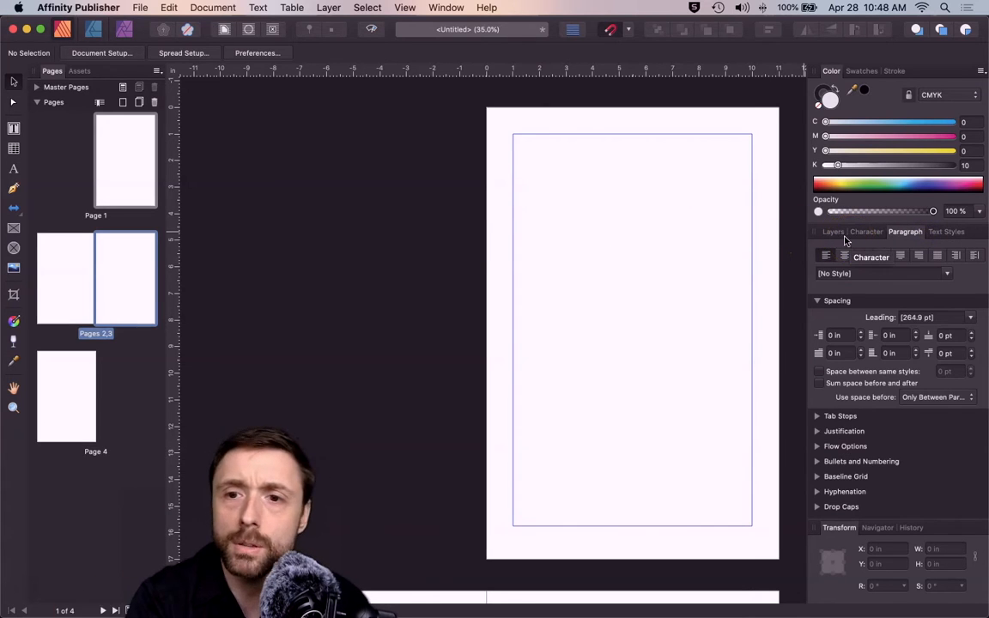
Look through the Layers, History and Transform panels
click(835, 234)
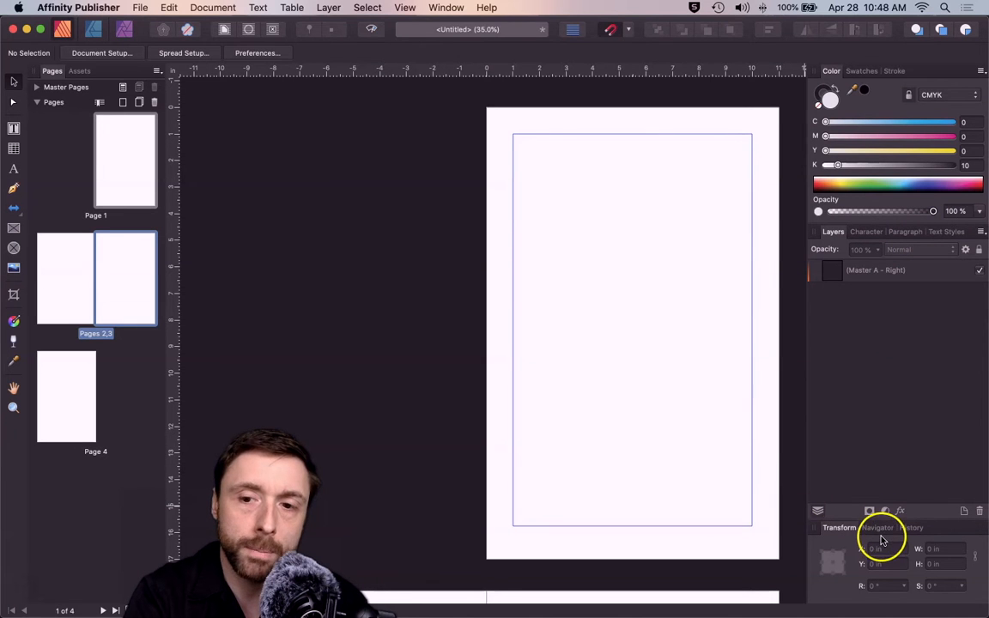
click(911, 531)
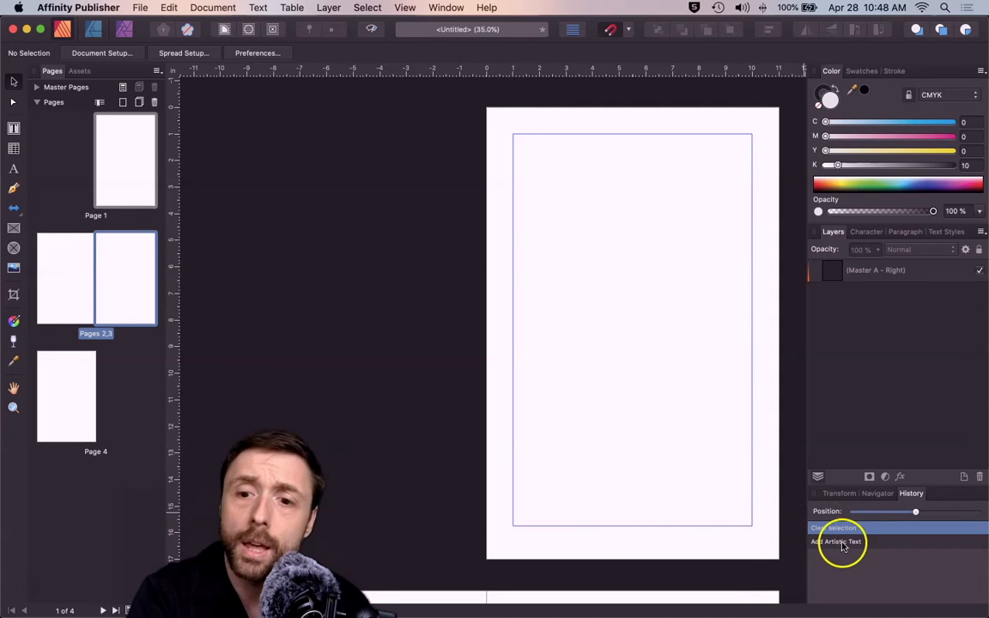
click(839, 493)
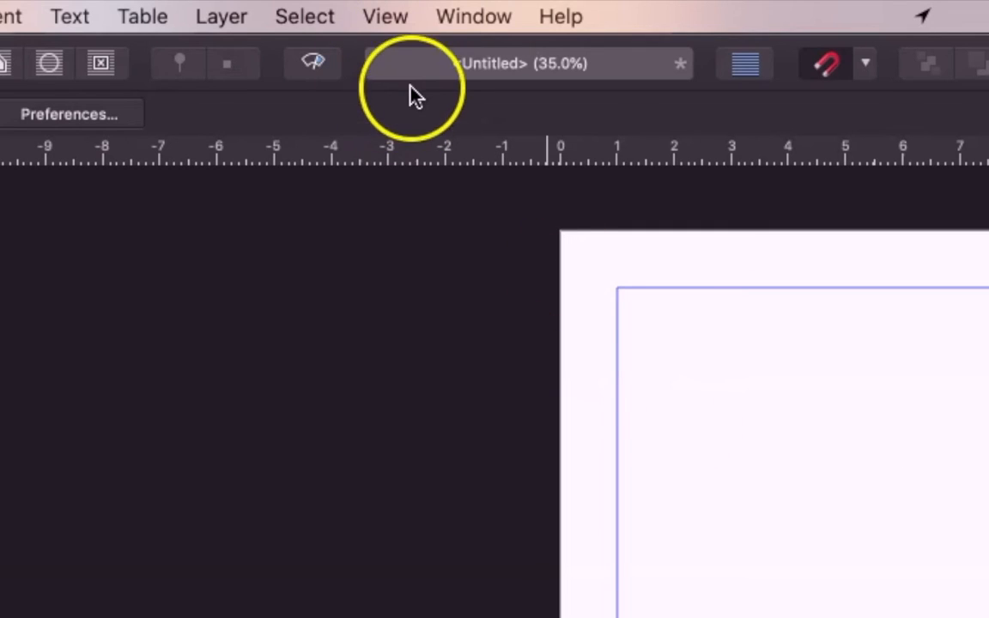
click(427, 31)
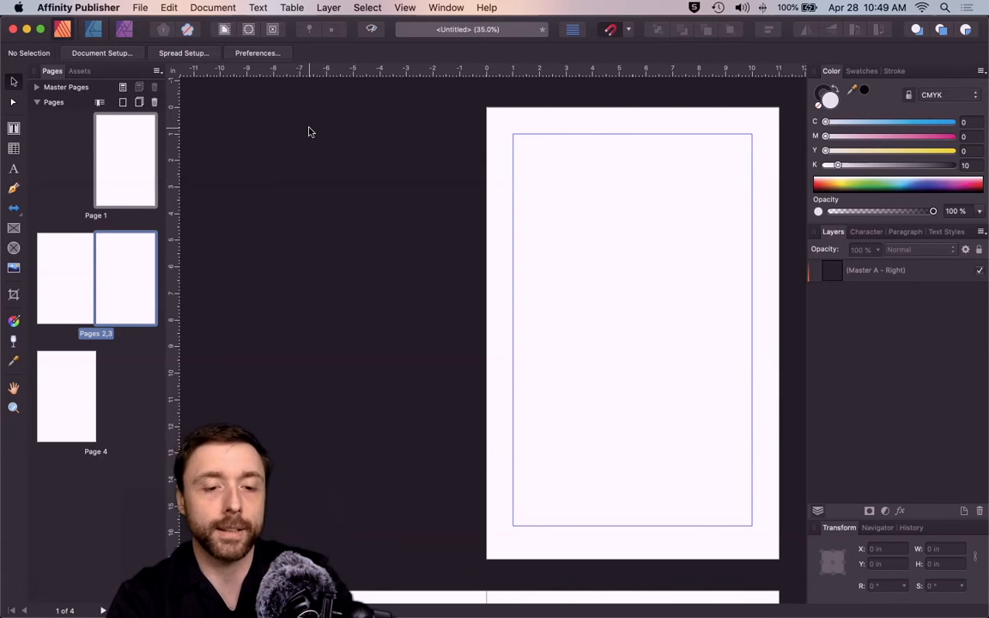
Save the document to the Desktop as "test for this workshop"
key(super+s)
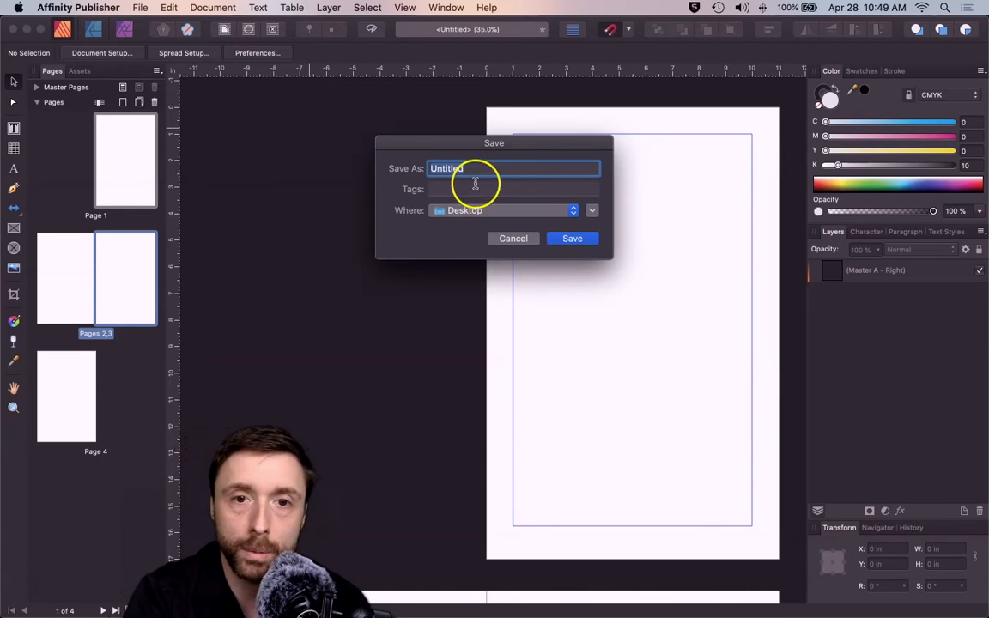
text(test for this work)
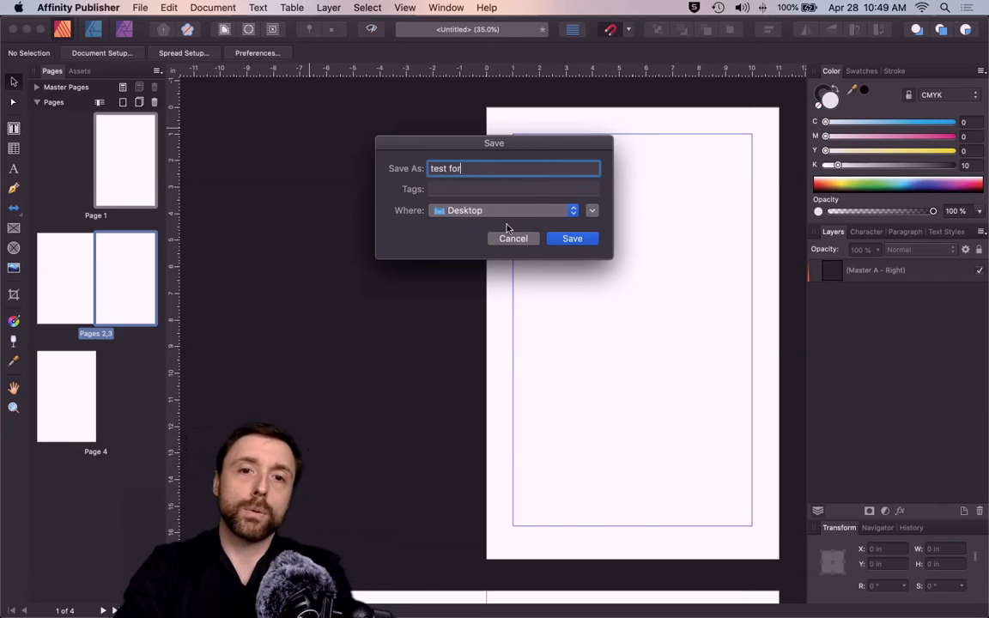
text(shop)
key(Return)
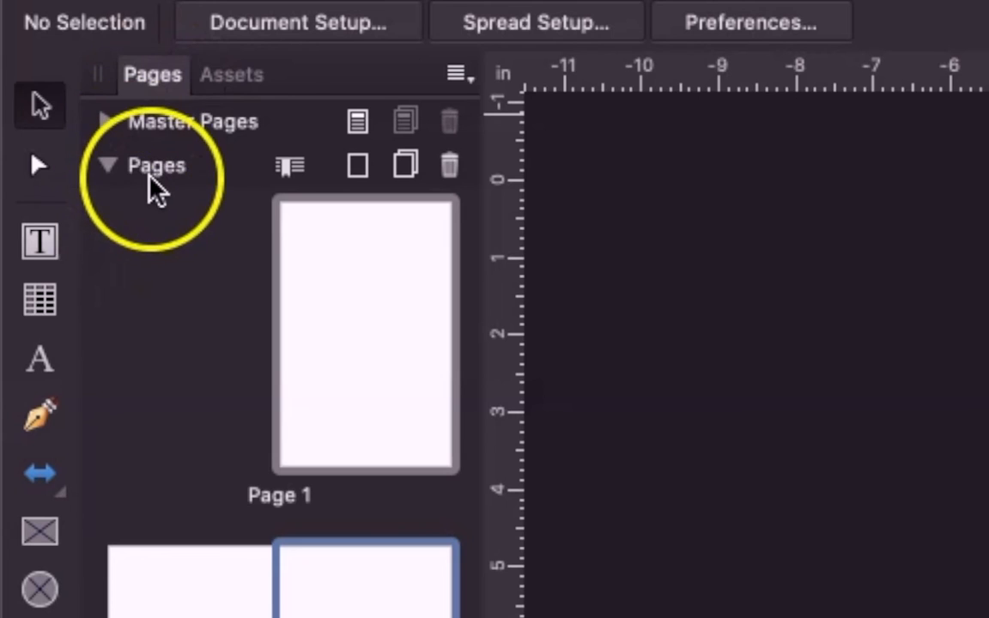
Place the "Anti InDesign Guide to Affinity Publisher" text asset on page 1 and resize its frame to about 10 by 11.1 in from the left margin
click(247, 80)
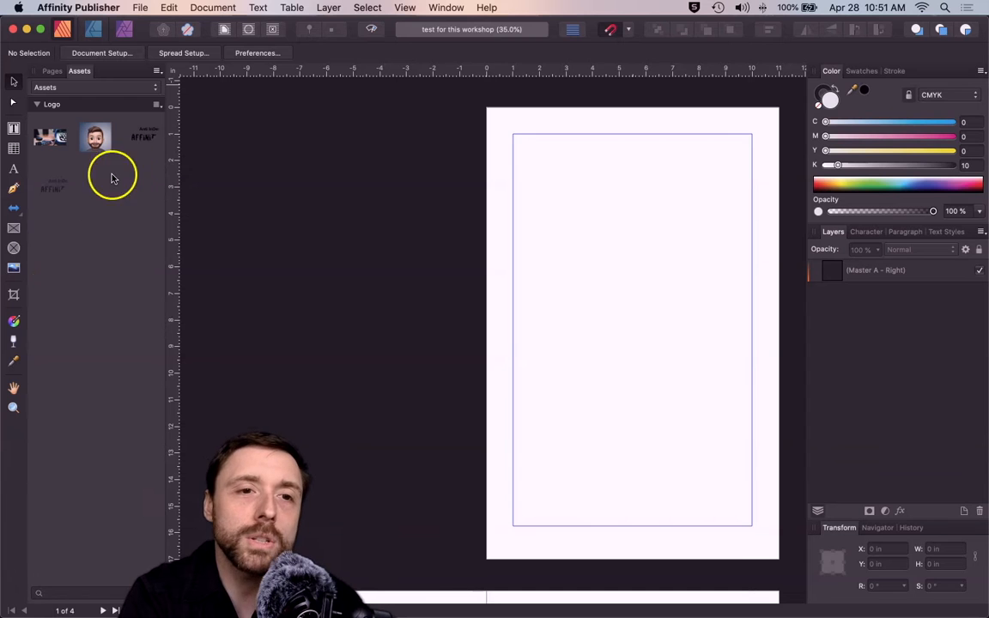
drag(447, 211, 570, 264)
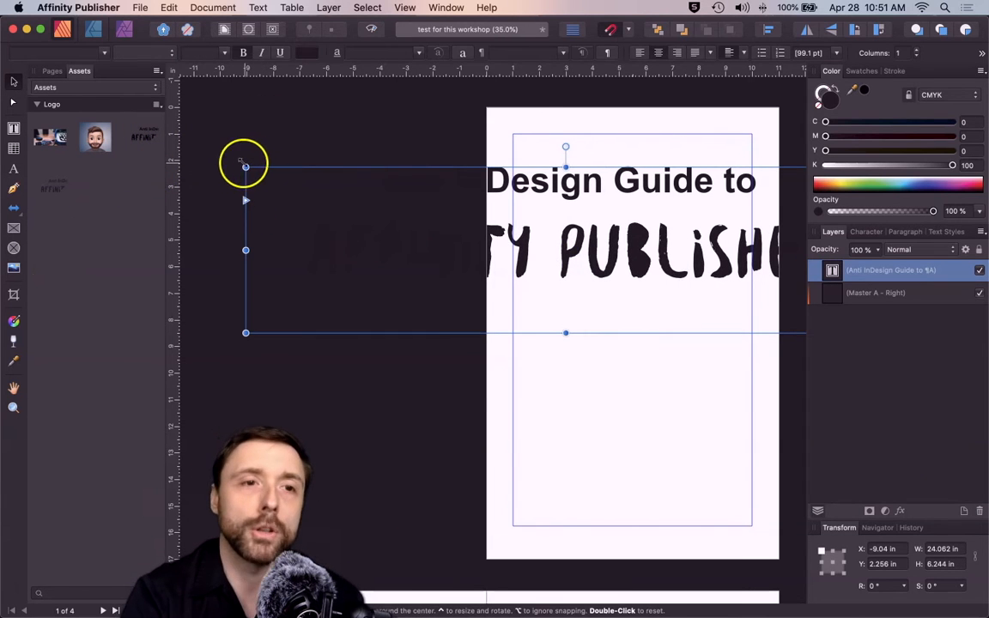
drag(246, 166, 559, 228)
drag(634, 260, 528, 211)
drag(613, 278, 613, 492)
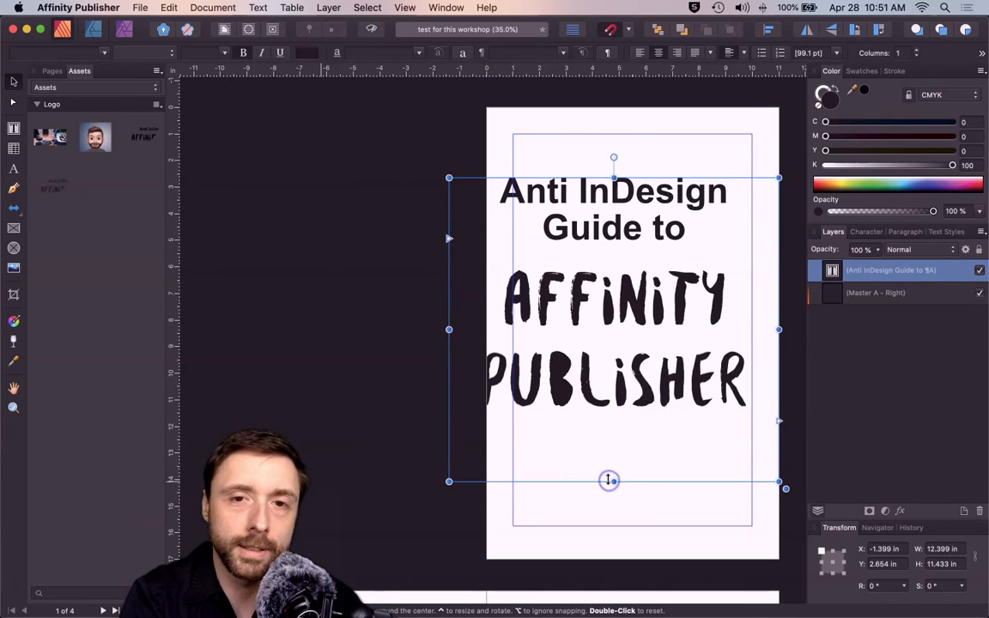
drag(449, 178, 512, 186)
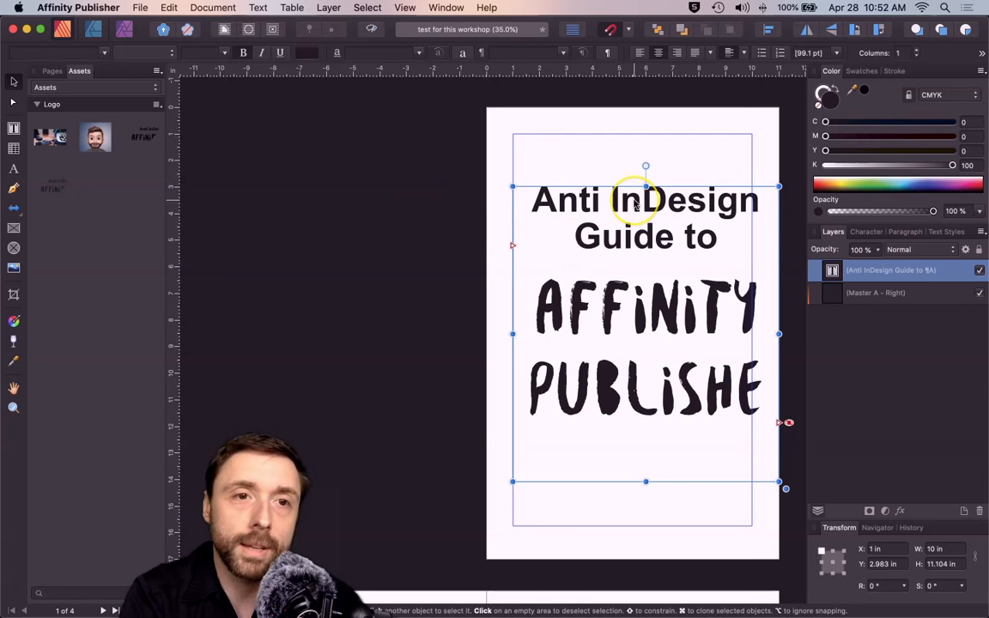
click(499, 190)
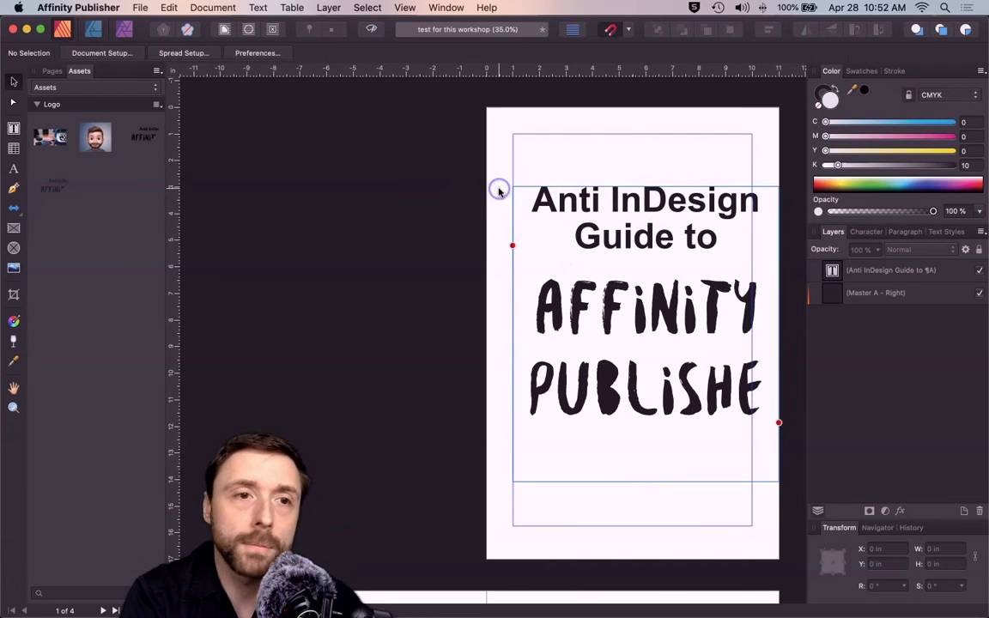
Examine the character and paragraph styles available for the word "Affinity" in the title text
click(730, 219)
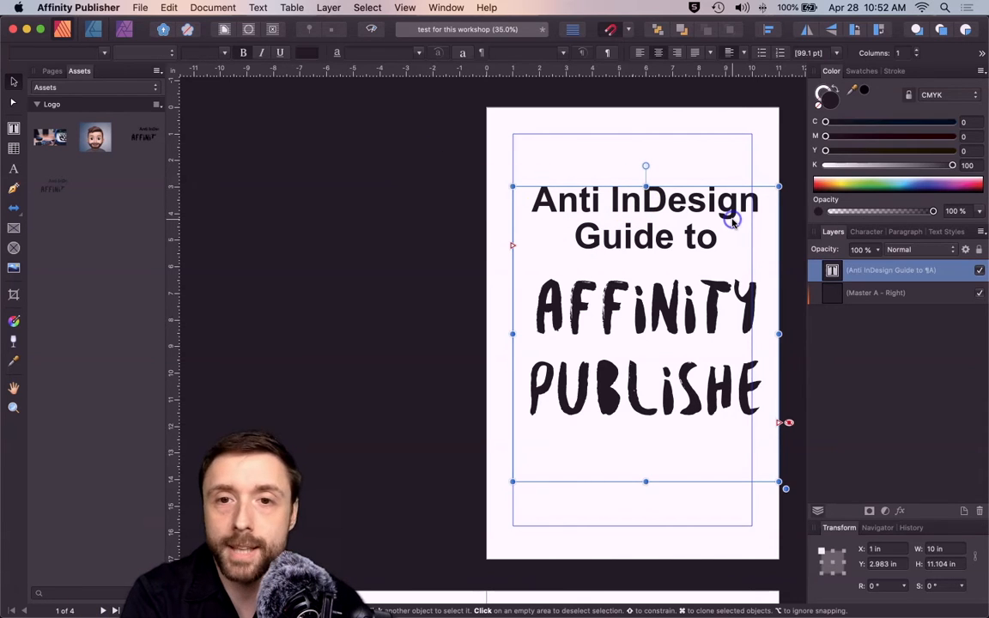
double_click(611, 313)
double_click(622, 313)
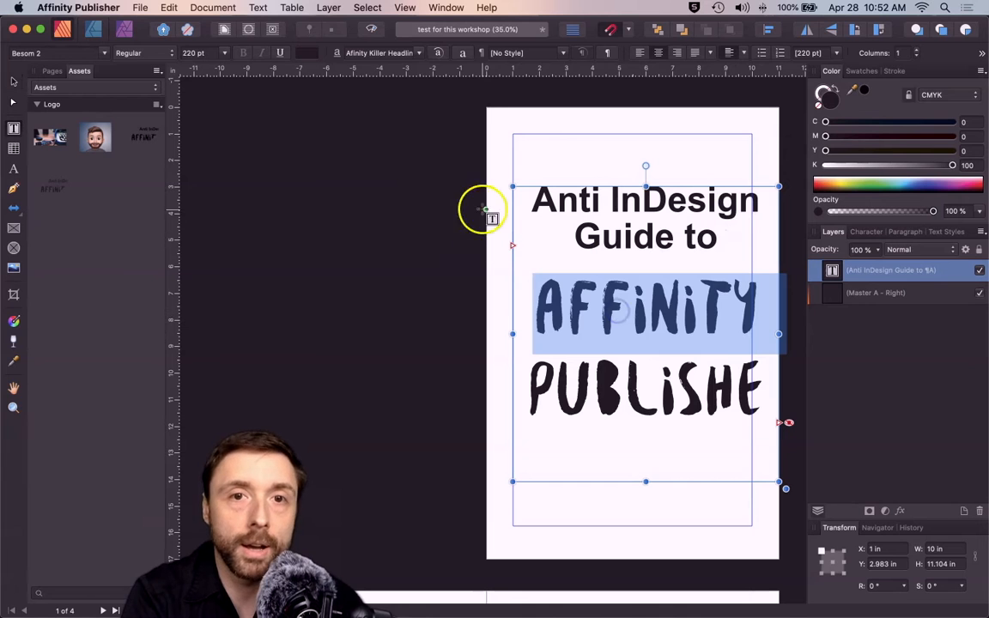
click(419, 53)
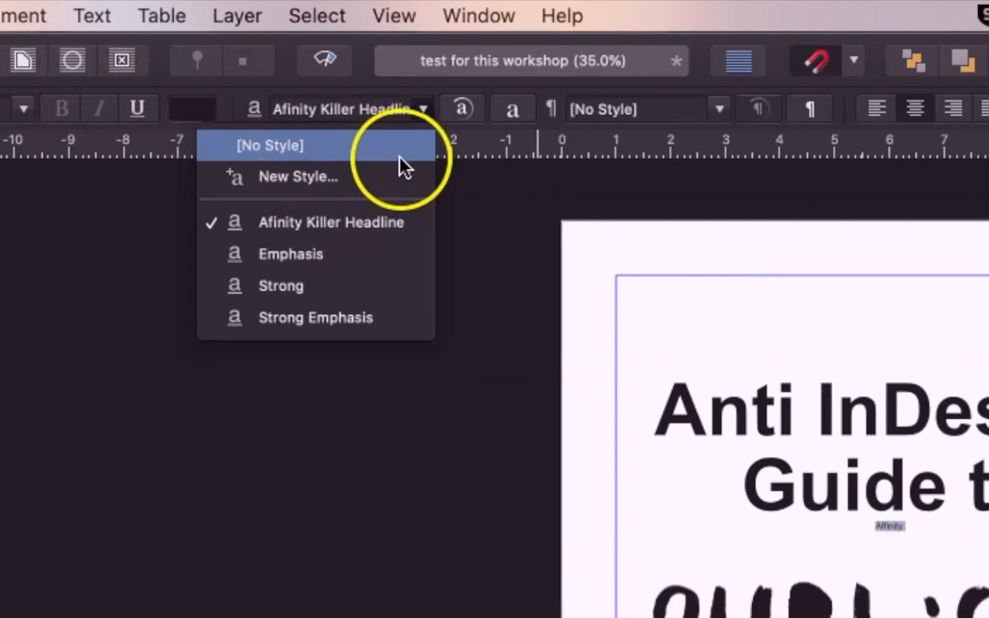
click(723, 112)
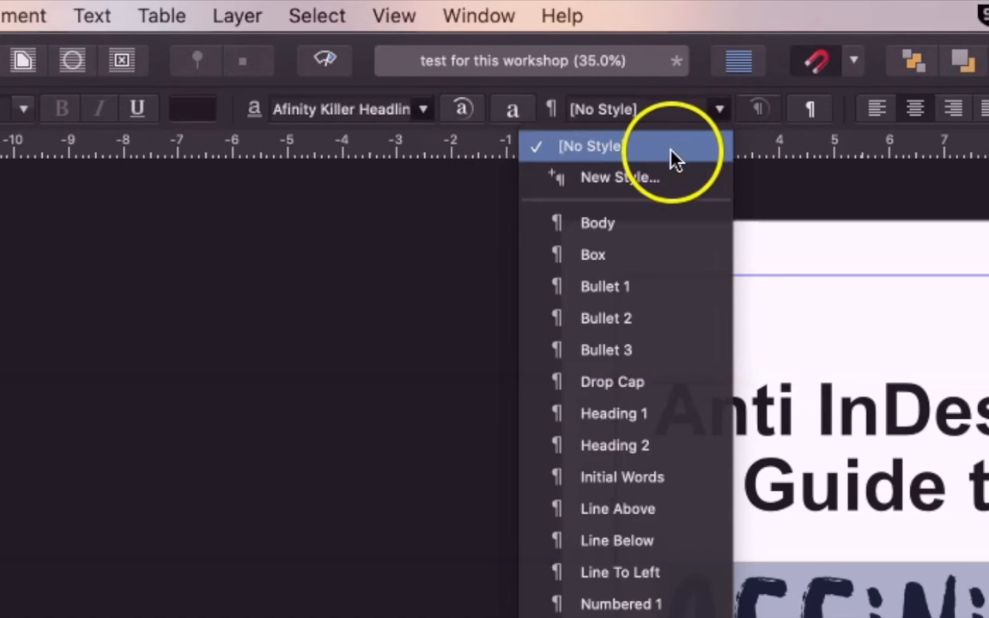
click(326, 421)
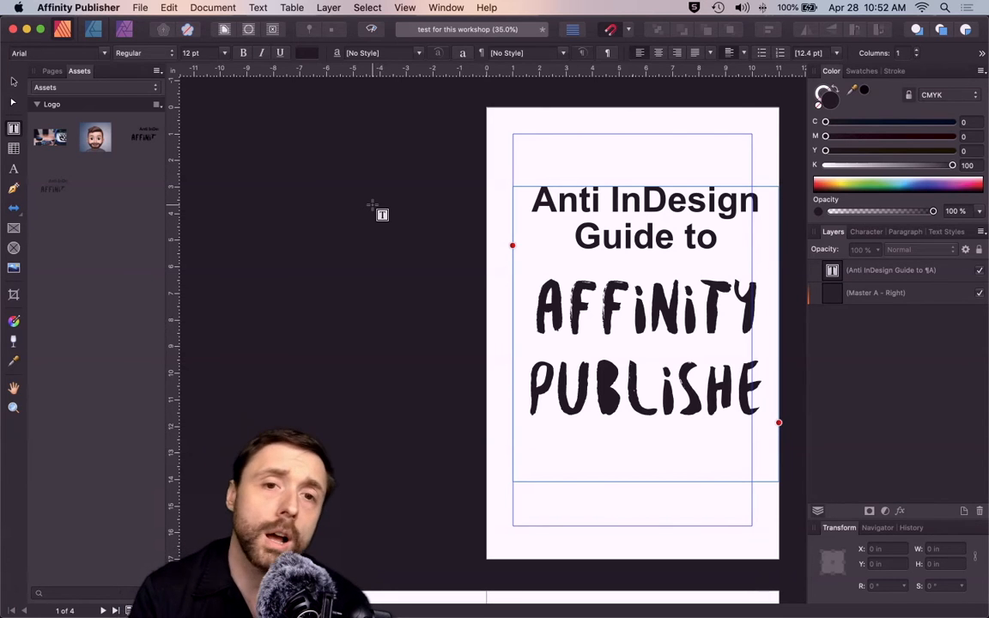
Change the font of the word "InDesign" in the heading to AppleGothic
click(640, 247)
drag(612, 200, 754, 209)
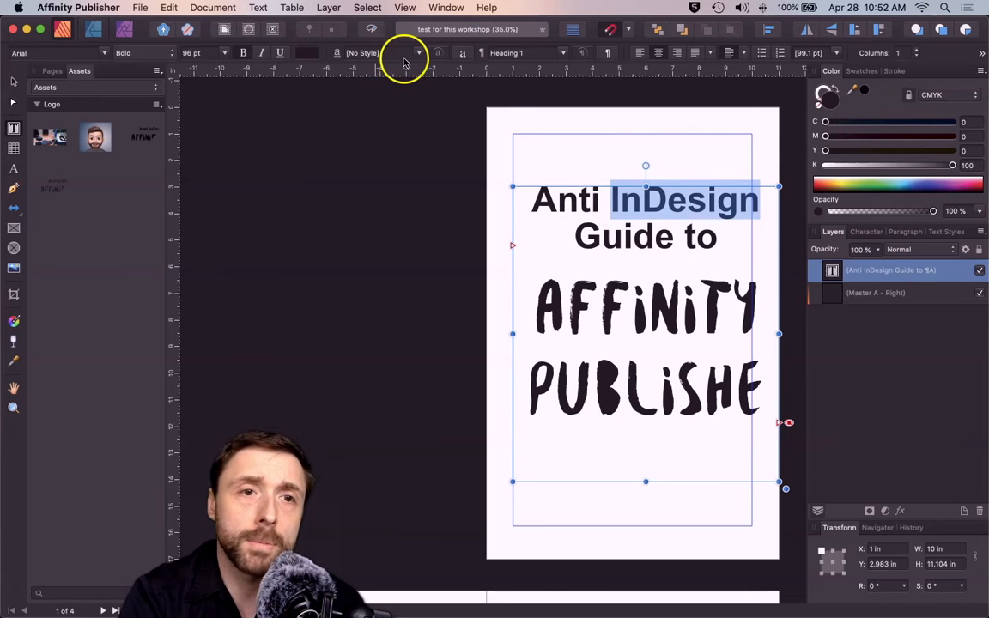
click(101, 55)
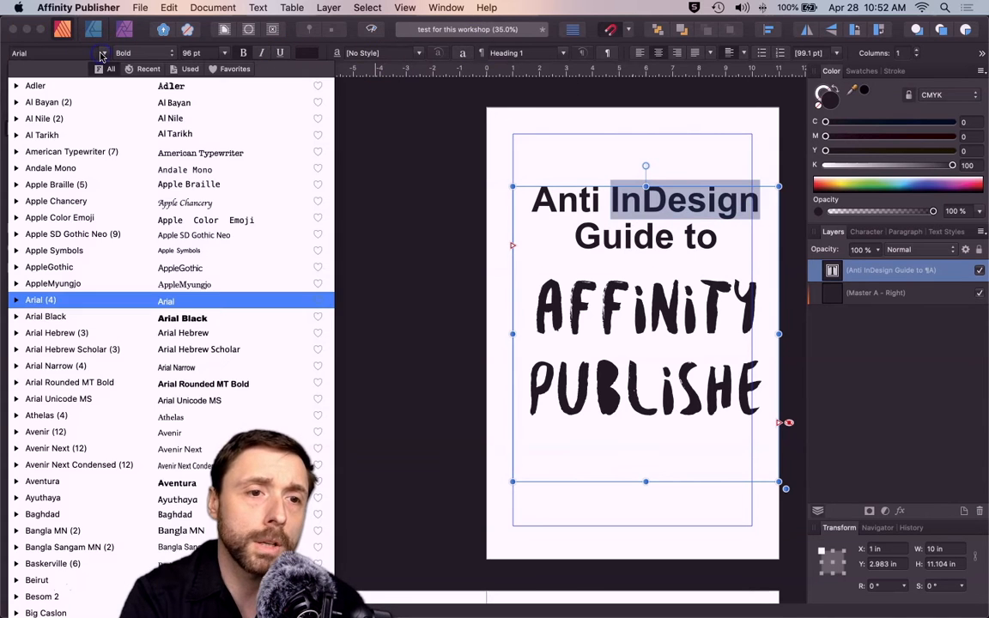
click(84, 267)
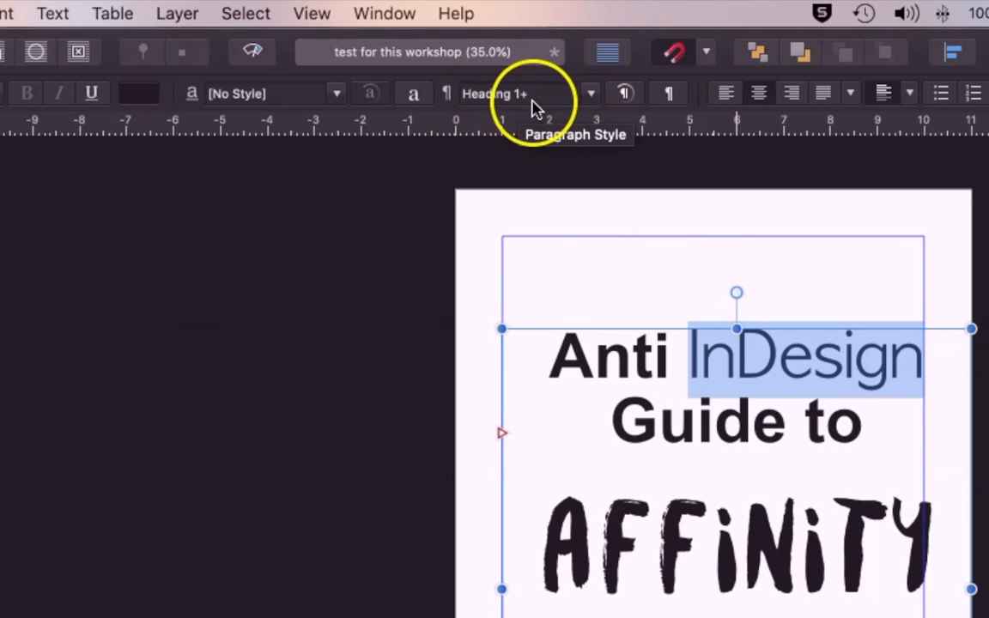
Try updating the Heading 1 paragraph style from the word "InDesign", check the rest of the heading, and undo the update
click(590, 96)
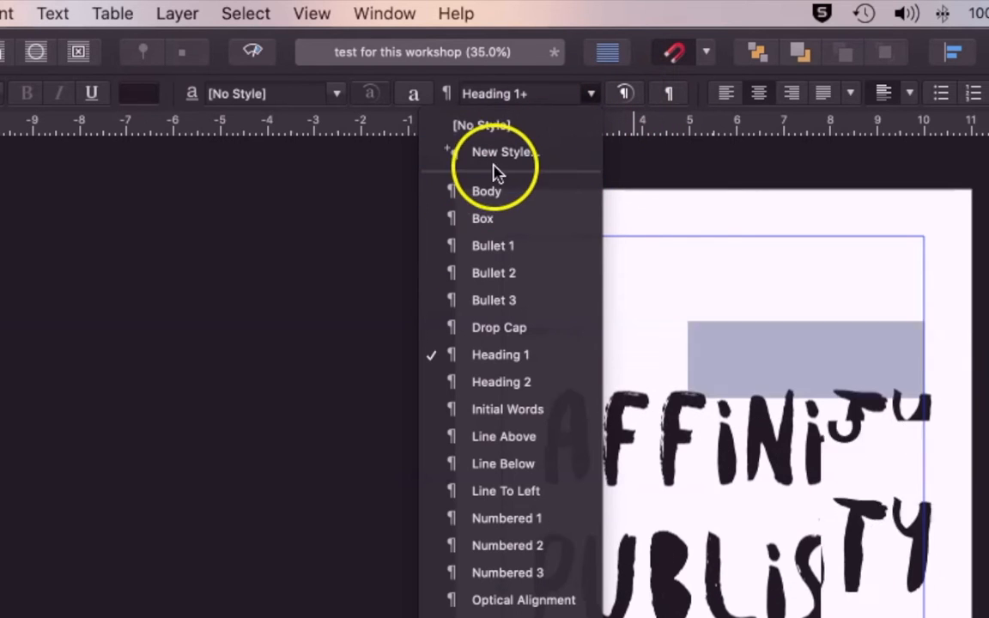
click(197, 279)
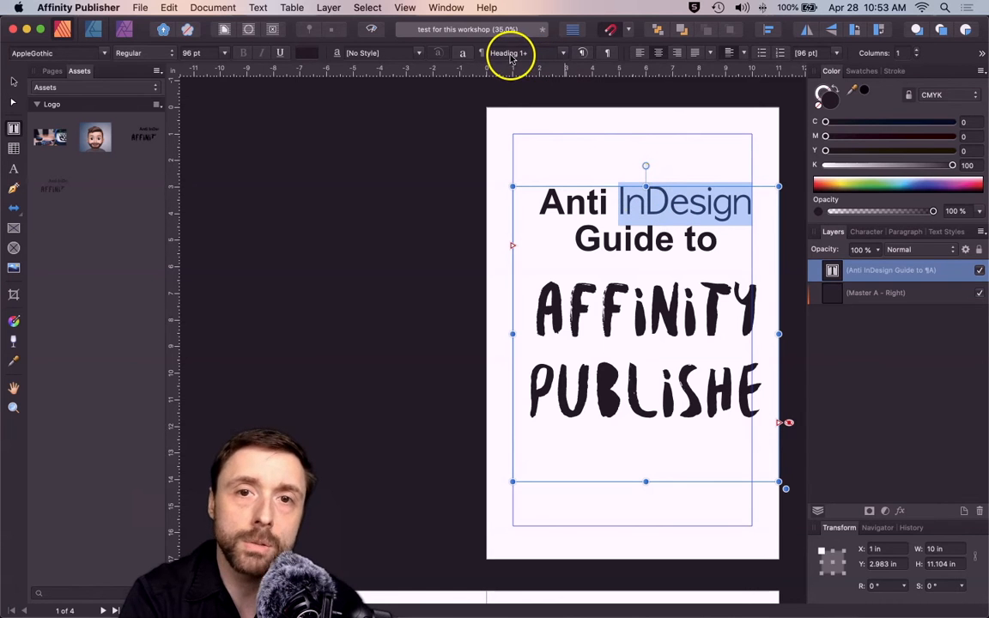
click(584, 54)
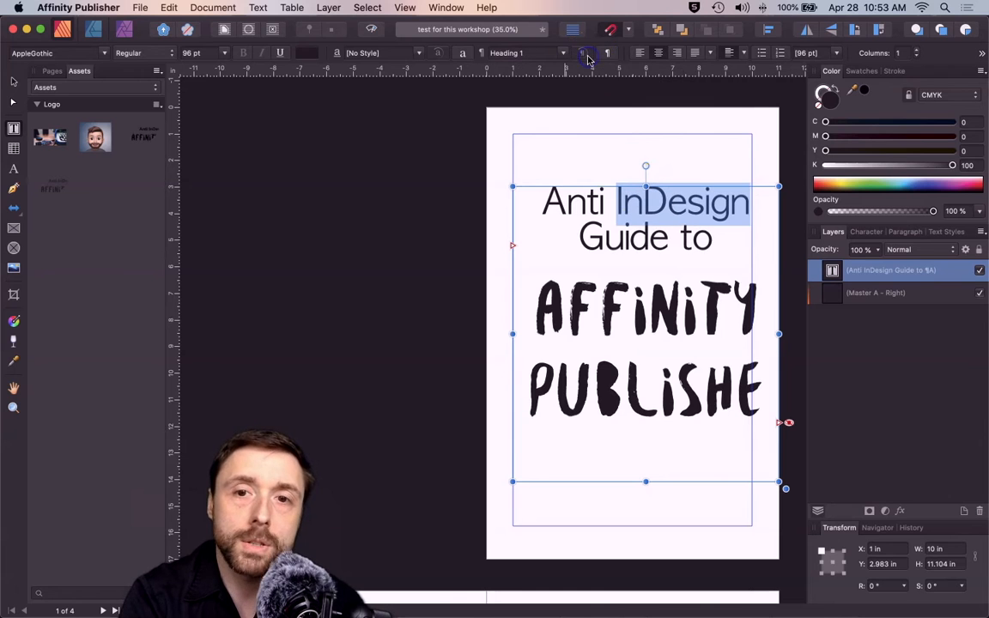
drag(546, 205, 607, 208)
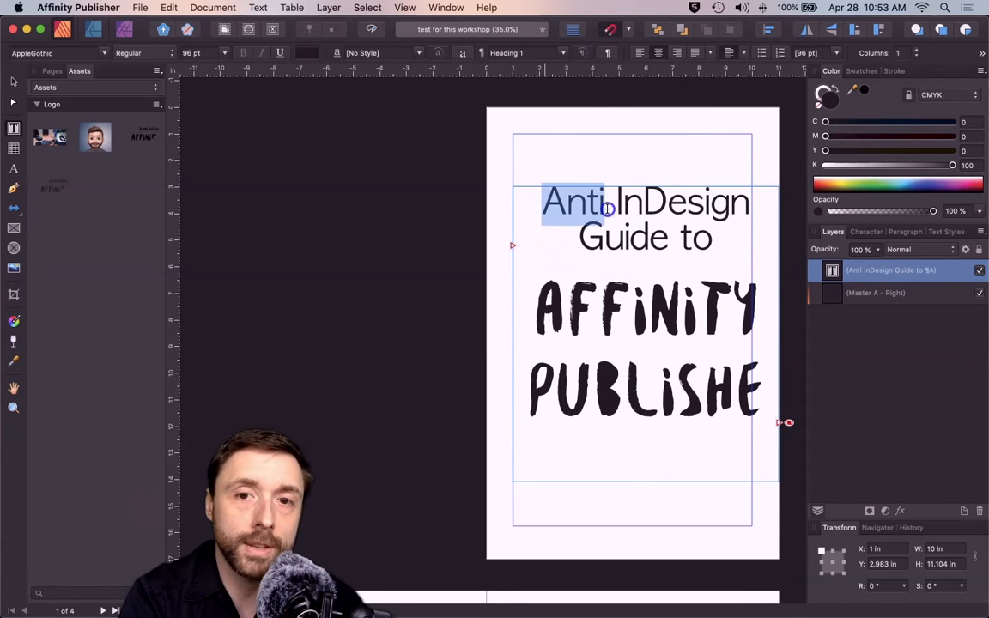
drag(578, 249, 711, 250)
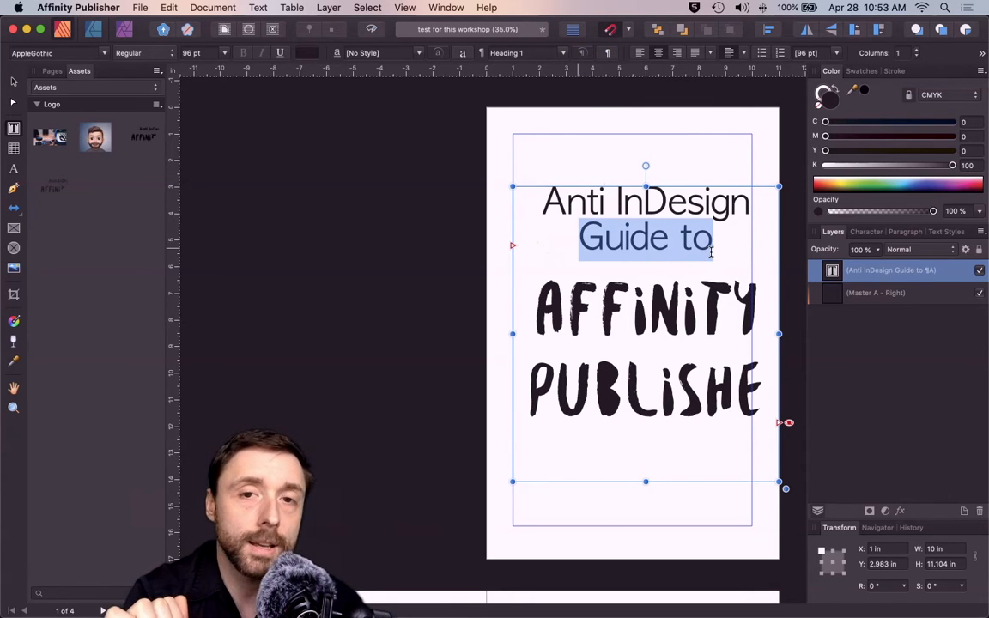
key(super+z)
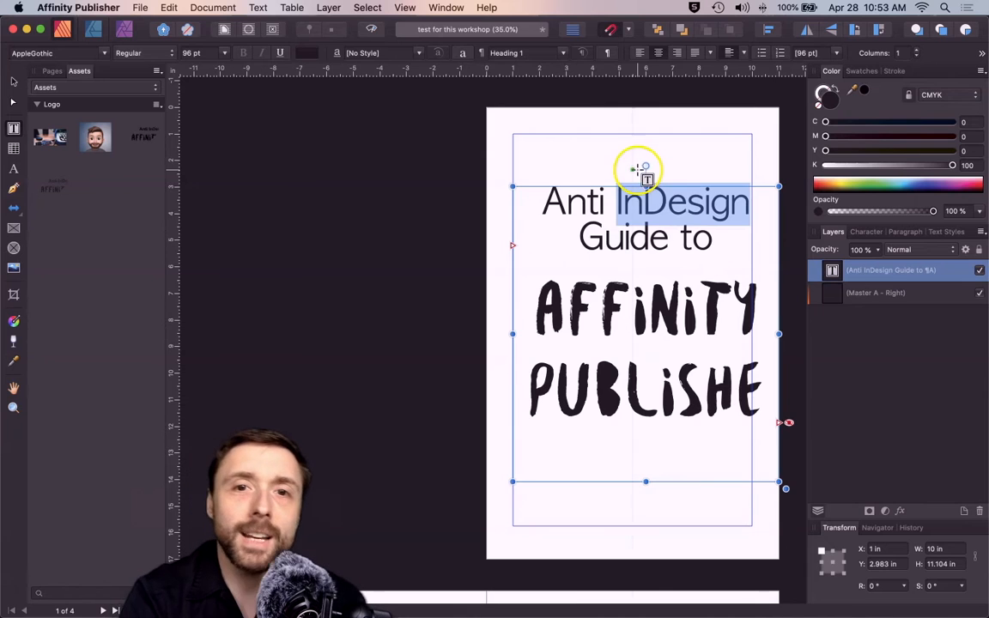
key(super+z)
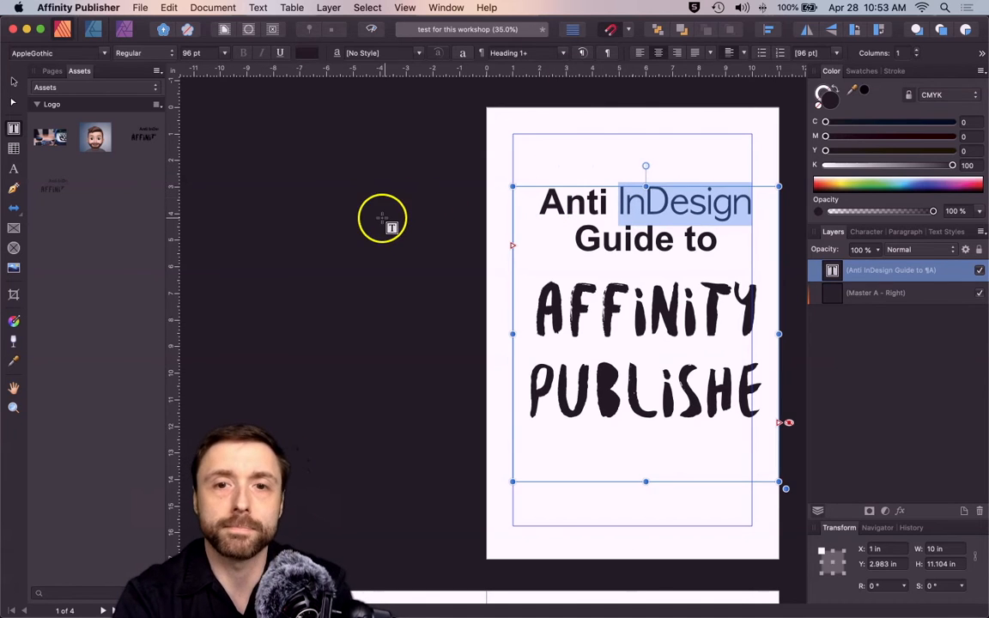
Create a character style named "Indesign flat" from the AppleGothic formatting of the word "InDesign" in the heading
click(382, 218)
drag(617, 204, 752, 206)
click(420, 54)
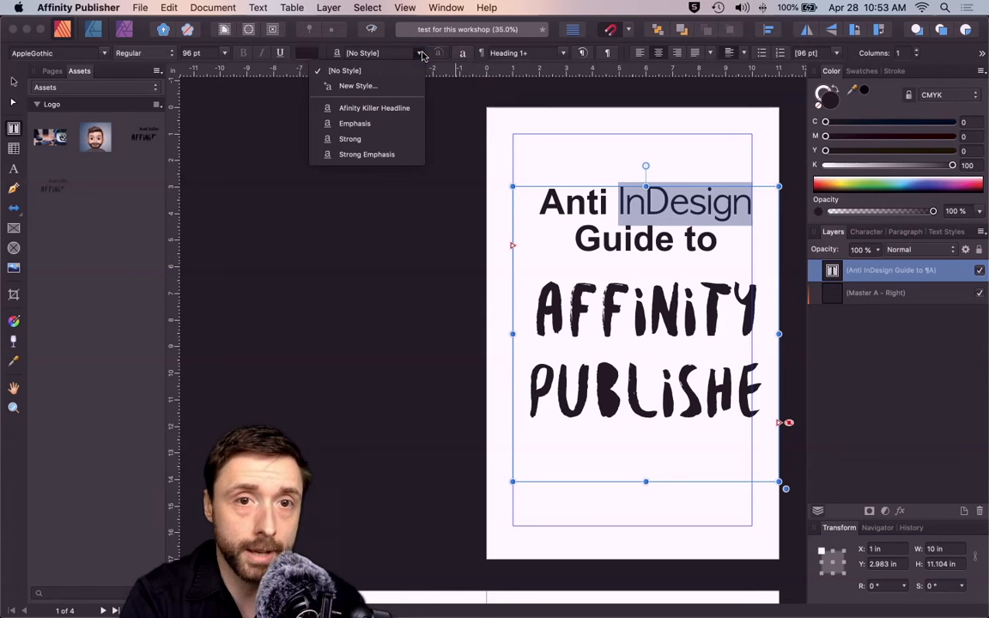
click(378, 73)
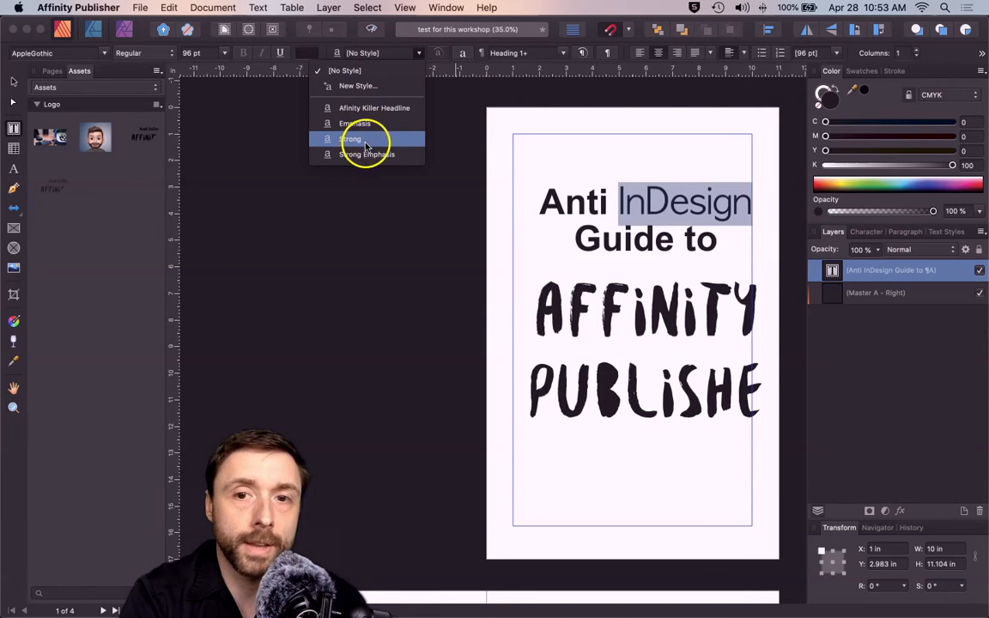
click(371, 86)
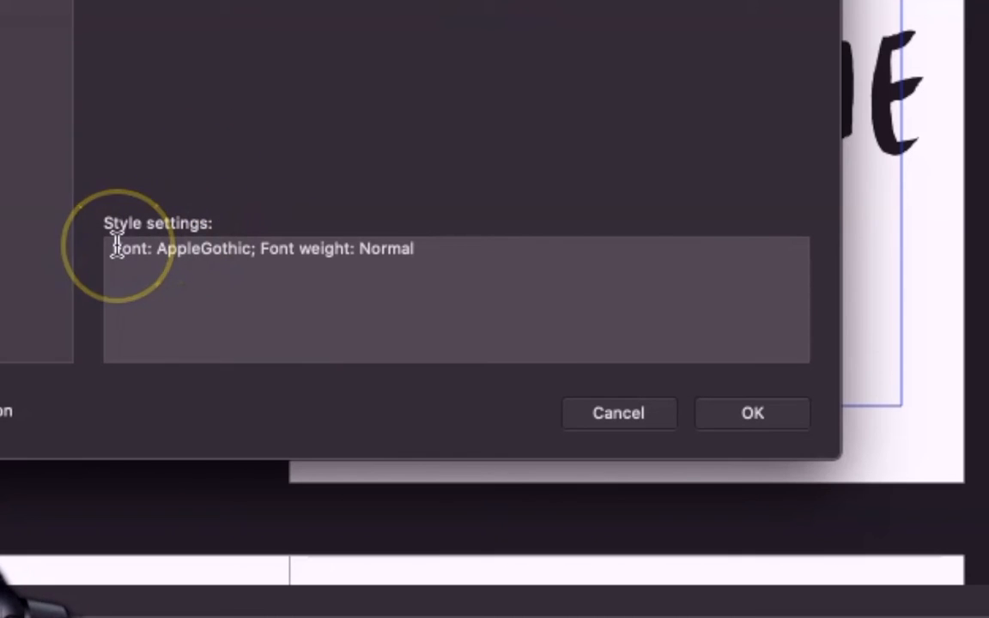
drag(115, 246, 395, 260)
click(186, 269)
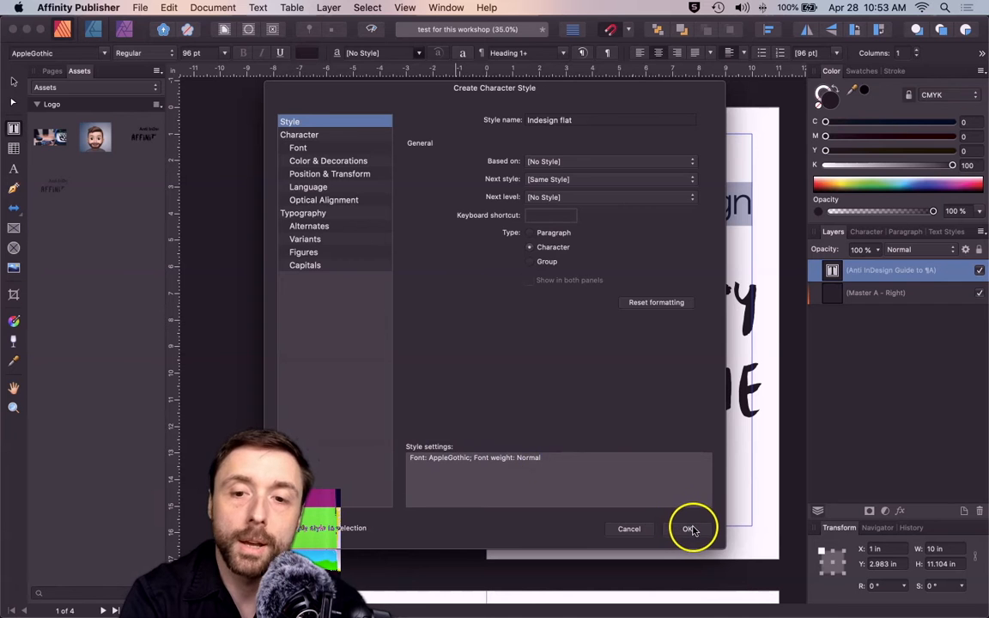
click(690, 529)
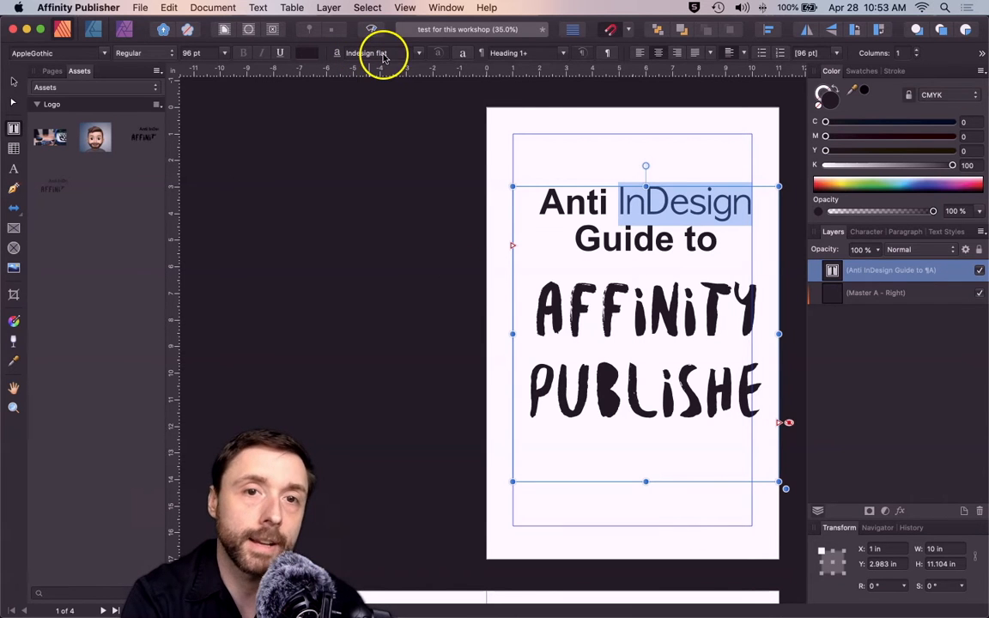
Try the "Indesign flat" character style on the word "Guide" in the heading
double_click(639, 243)
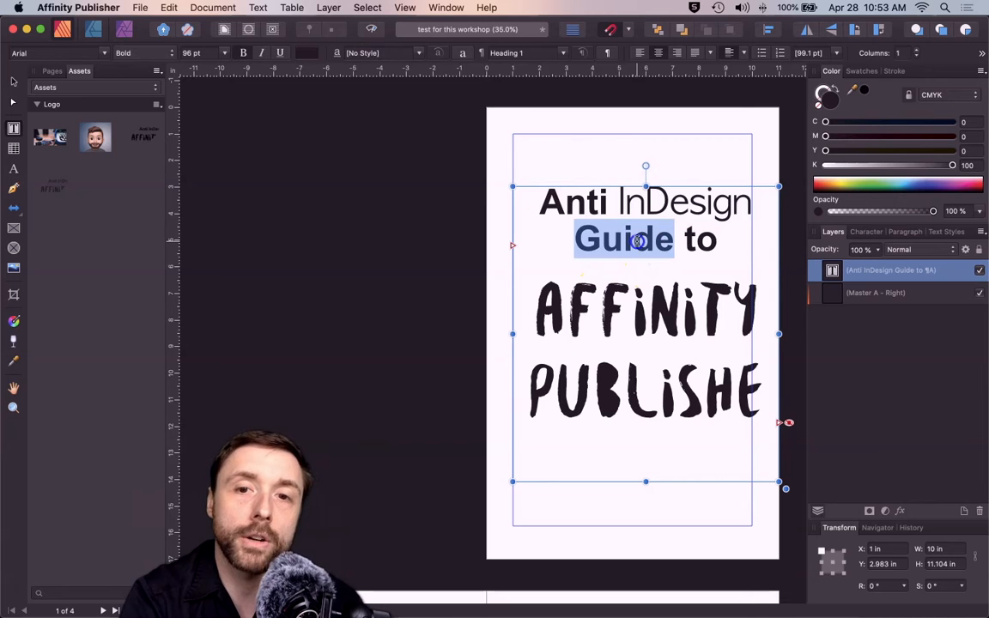
click(417, 52)
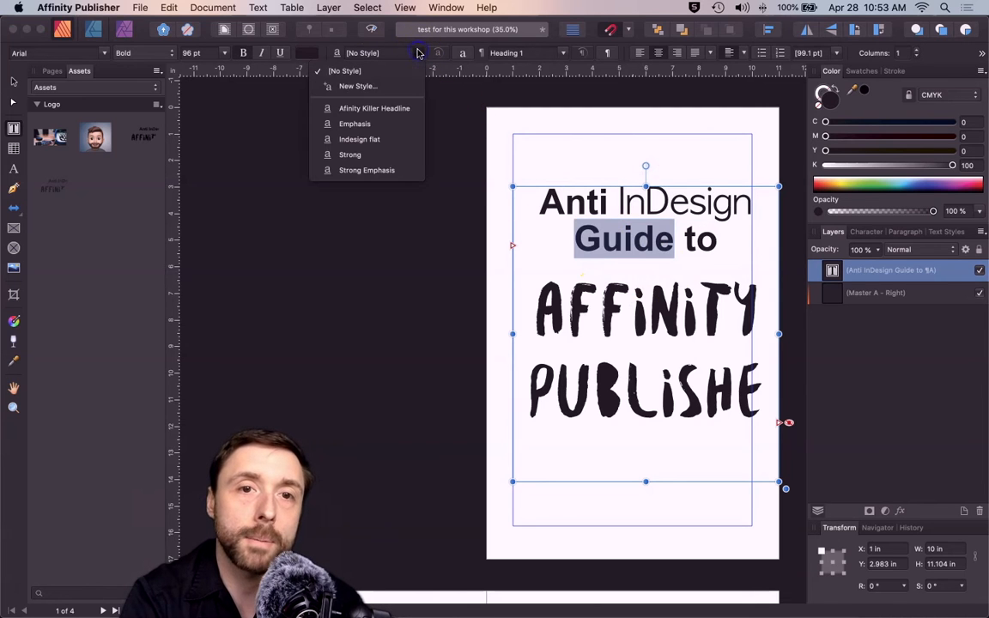
click(364, 139)
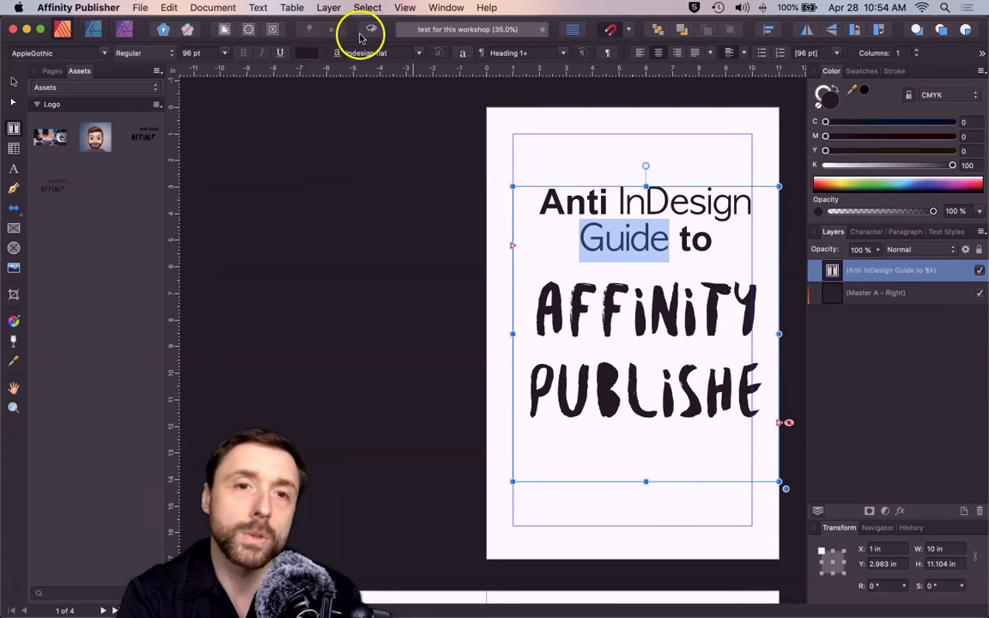
click(564, 55)
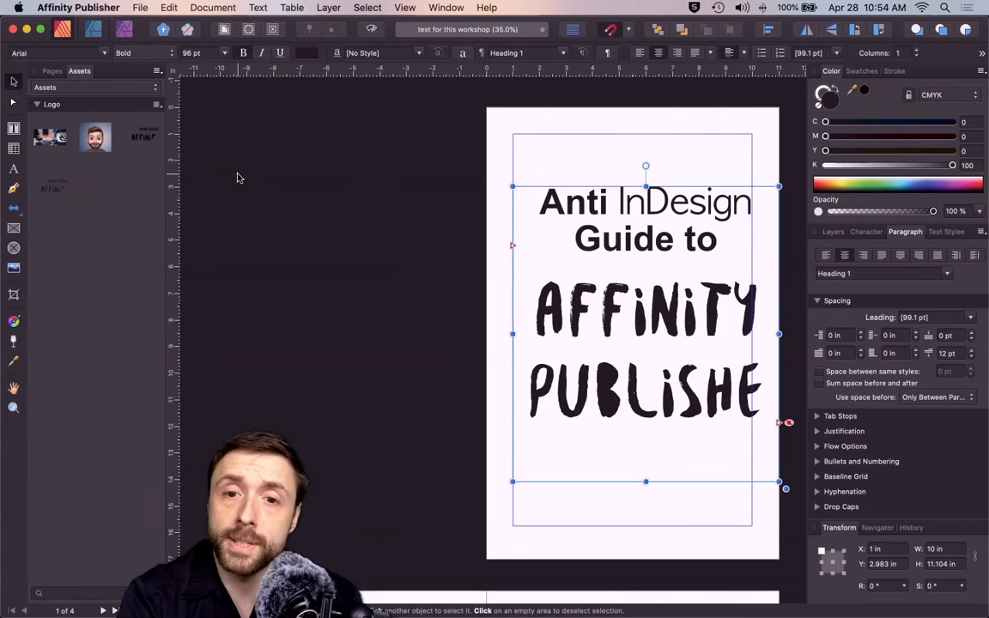
Shorten the title text frame to about 10.81 in high and add it to the Logo assets
mouse_move(646, 482)
mouse_down()
mouse_move(645, 413)
mouse_move(637, 477)
mouse_up()
click(637, 206)
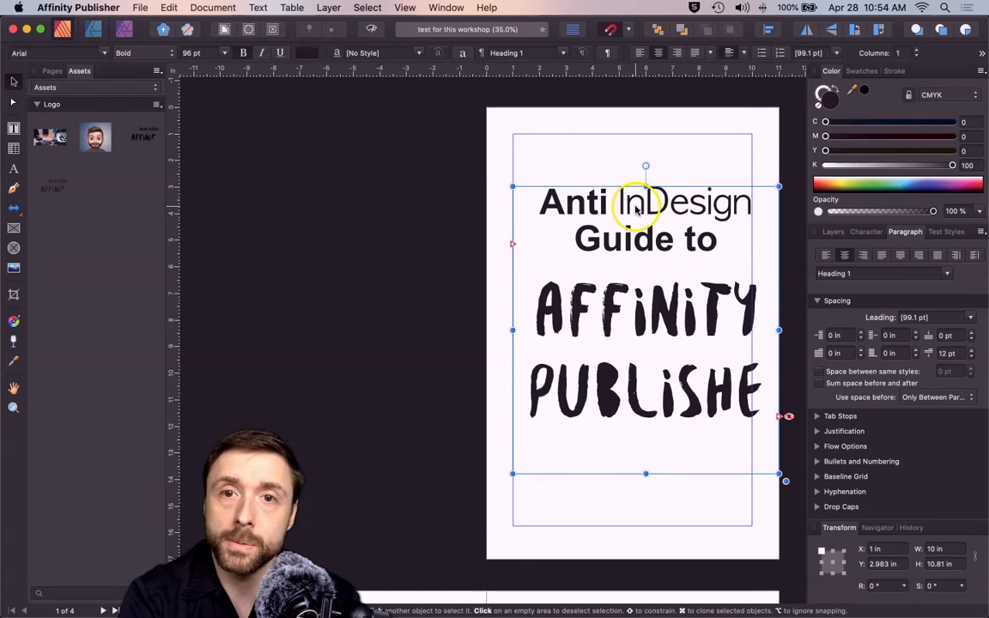
drag(627, 206, 132, 243)
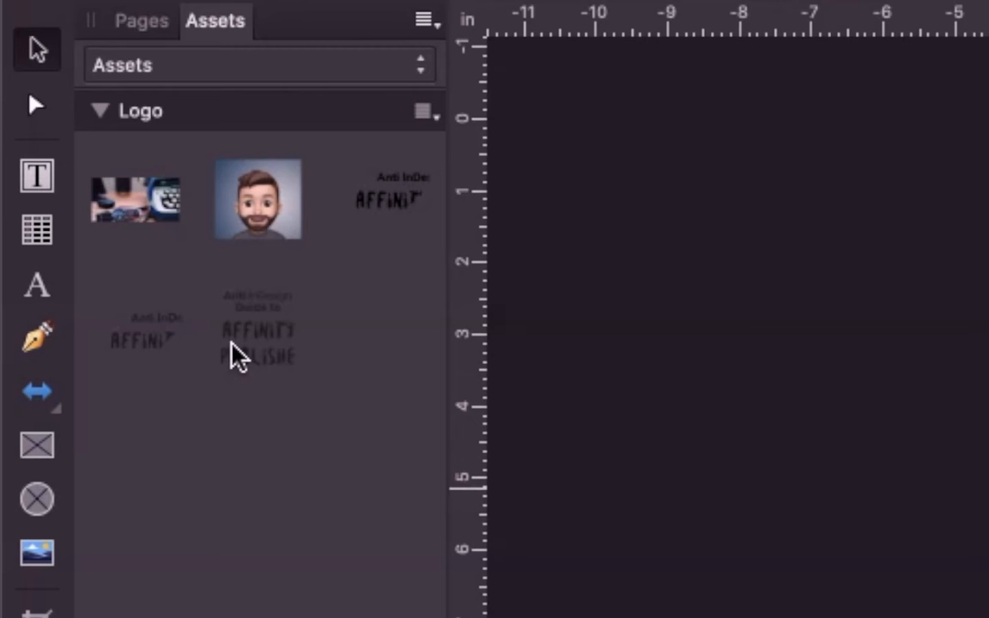
click(100, 111)
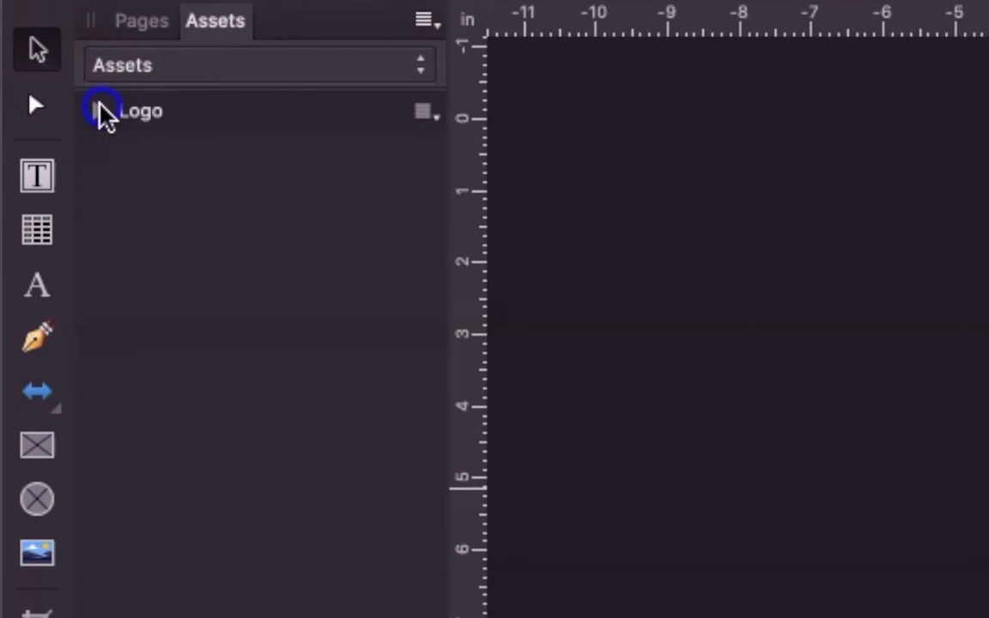
click(420, 113)
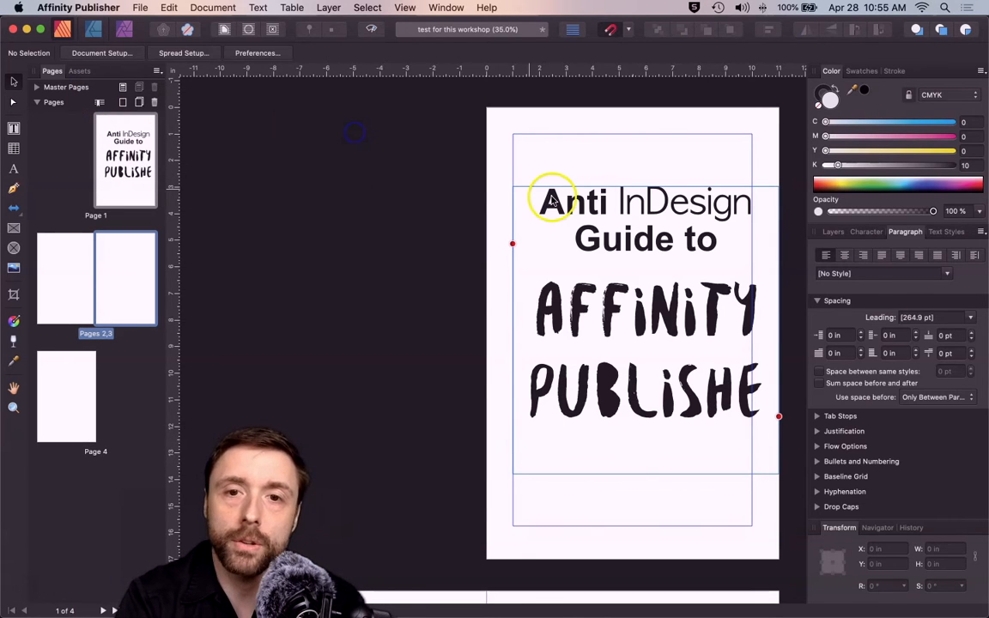
Delete the title text frame from page 1
click(605, 221)
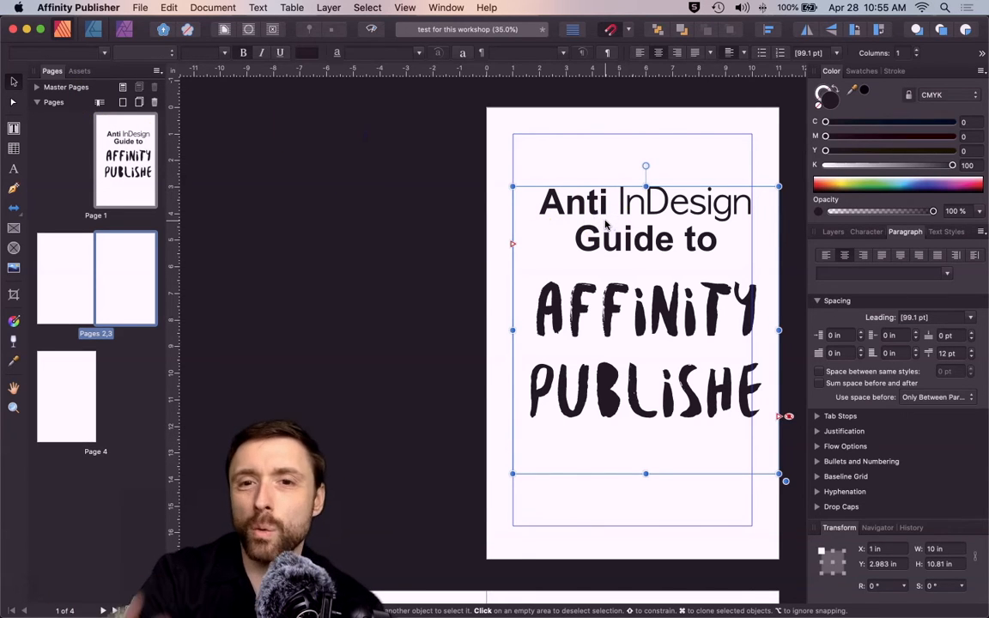
mouse_move(605, 221)
mouse_down()
mouse_move(591, 224)
mouse_move(598, 237)
mouse_up()
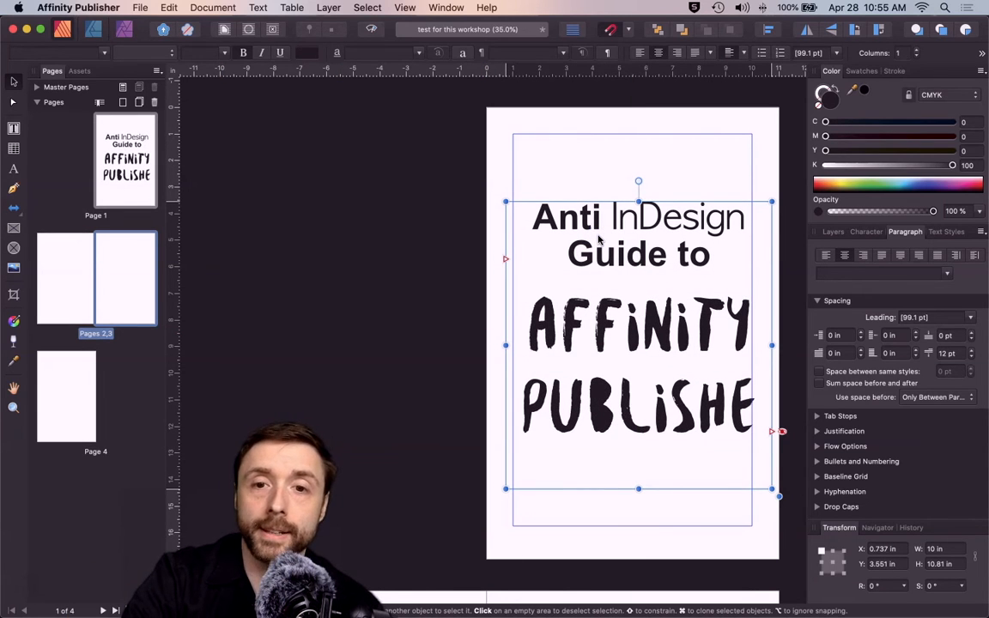
key(Delete)
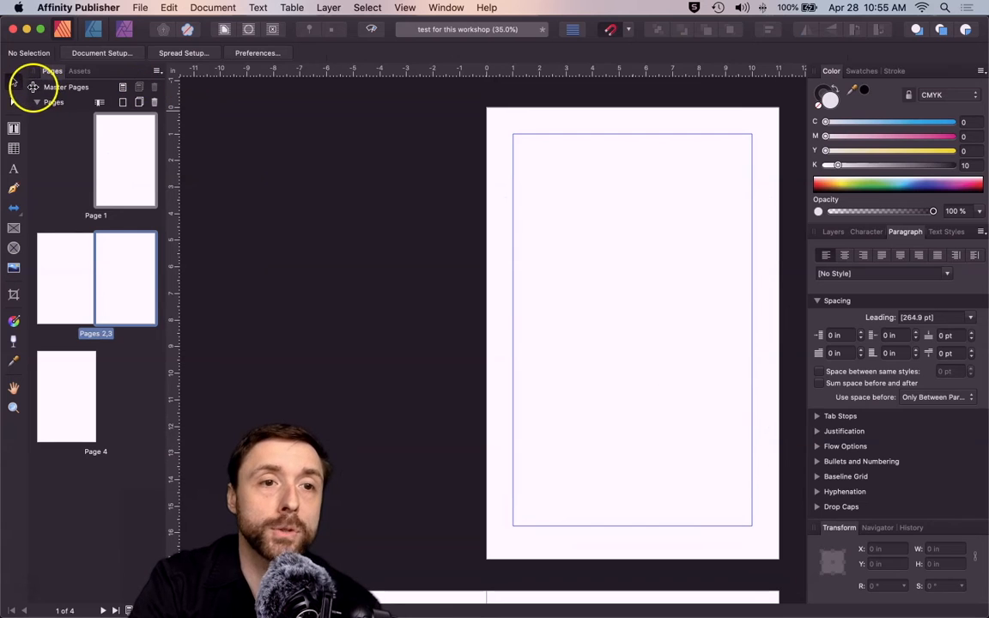
Add a single-page portrait Ledger (ANSI B) master page named "Cover Master"
click(33, 87)
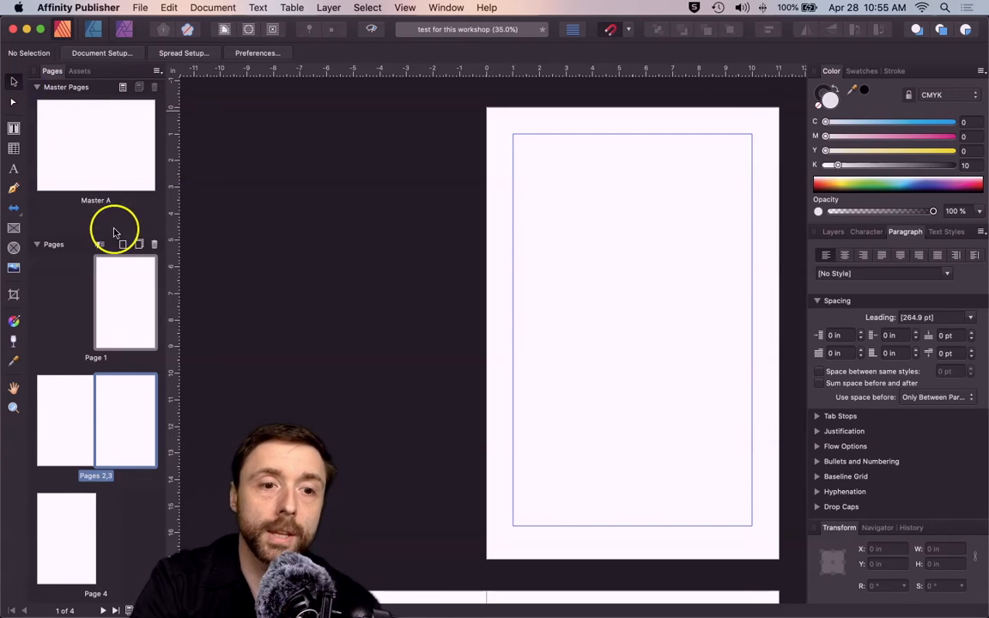
drag(104, 155, 101, 198)
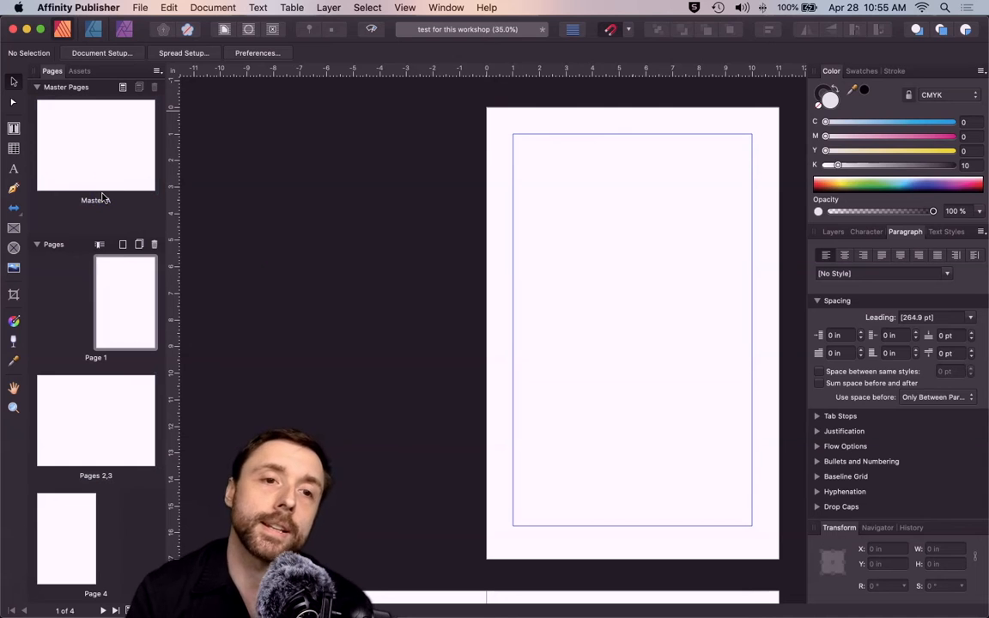
mouse_move(84, 143)
mouse_down()
mouse_move(73, 513)
mouse_move(122, 435)
mouse_move(90, 428)
mouse_move(75, 162)
mouse_up()
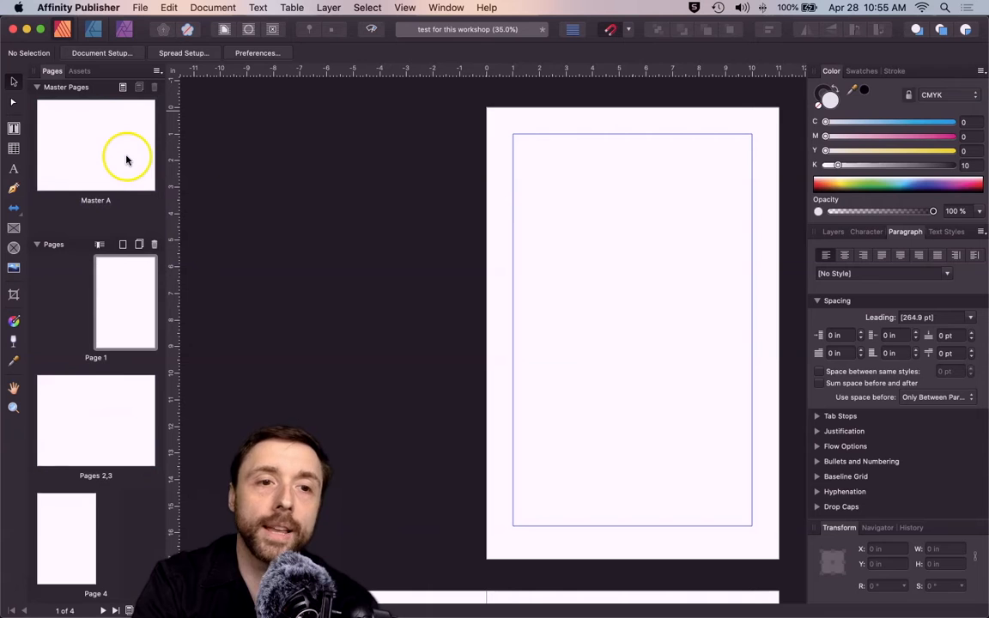
click(122, 88)
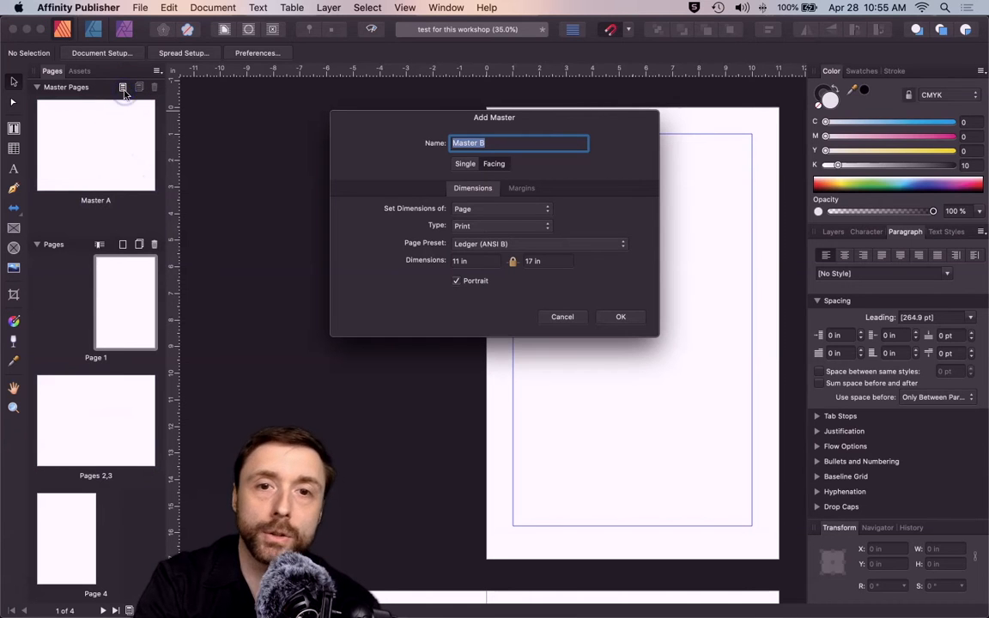
text(Cover Master)
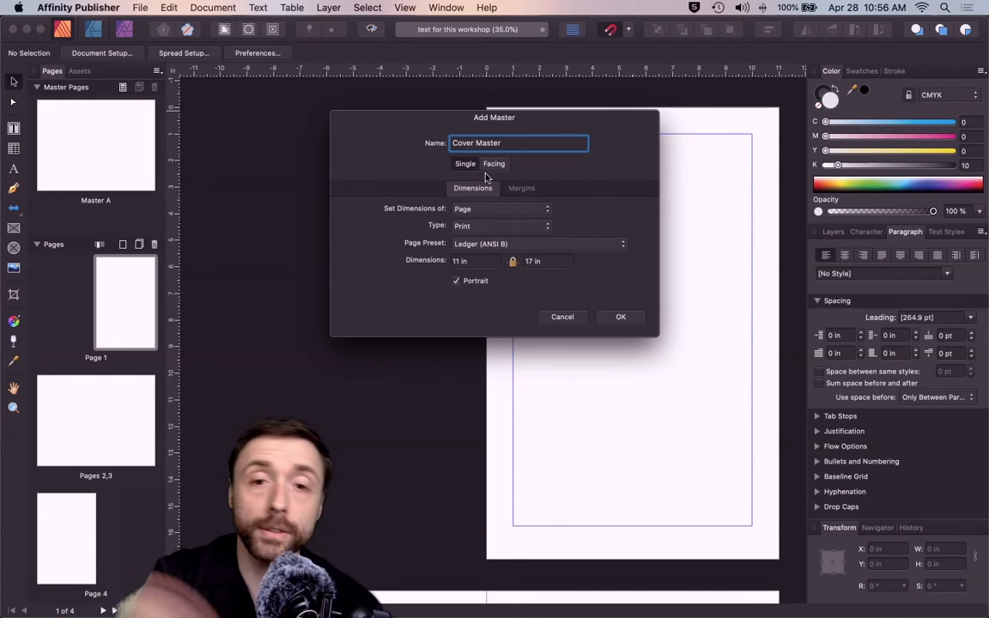
click(622, 320)
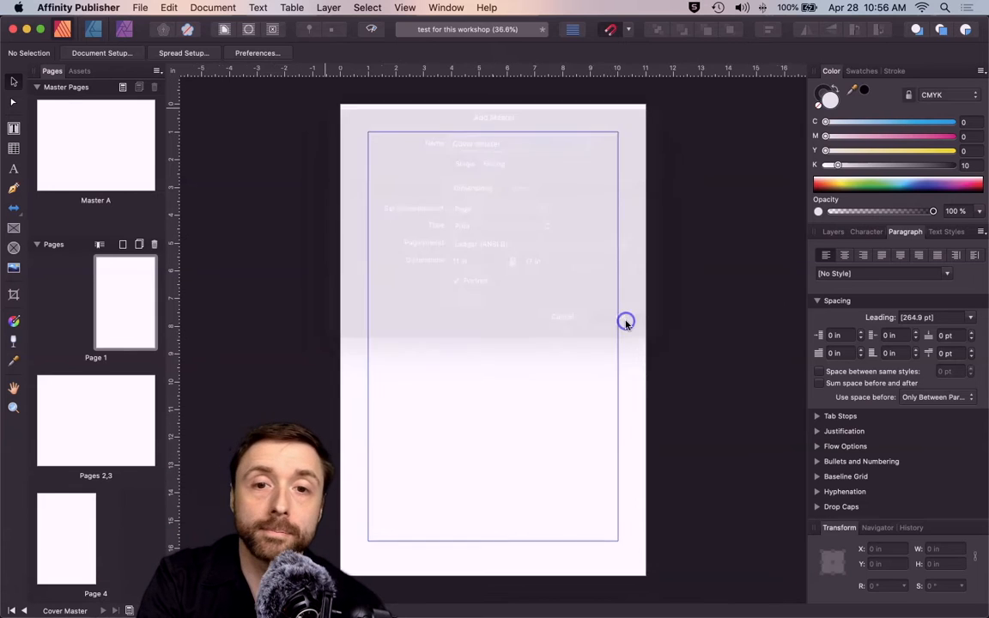
scroll(86, 185, up, 1)
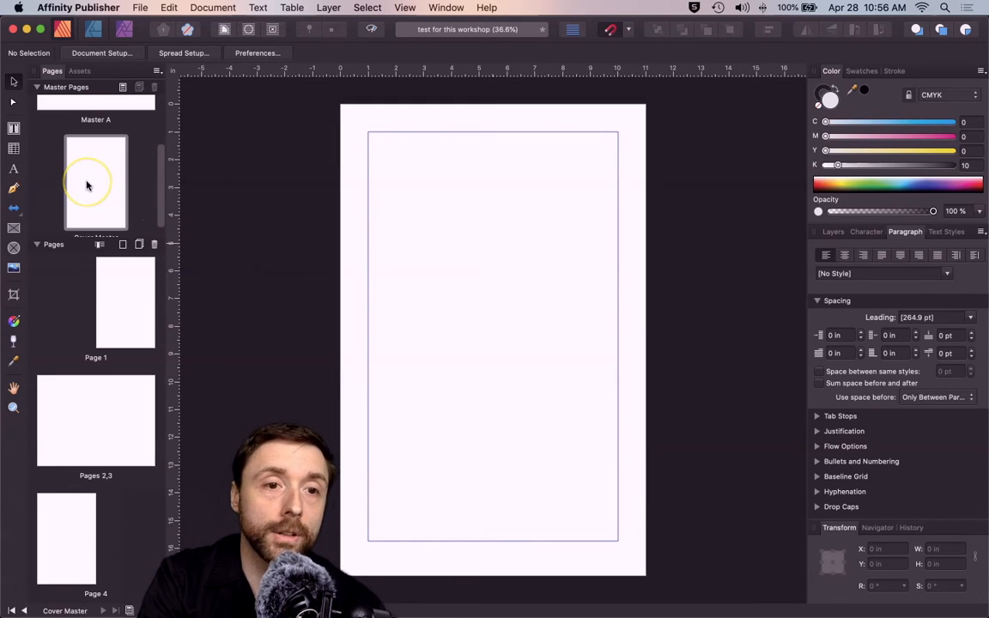
click(87, 184)
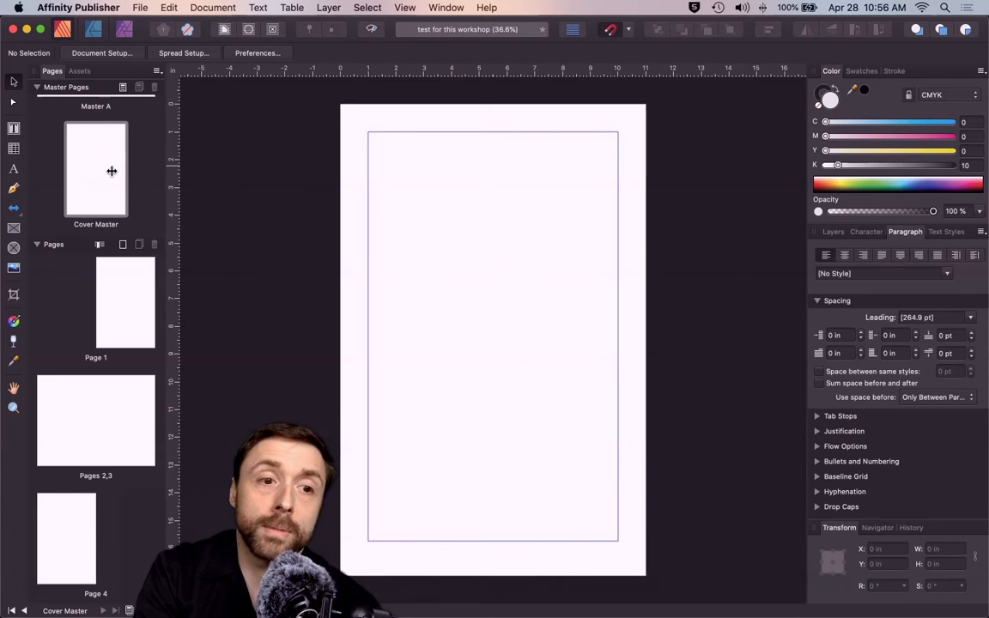
Place the revised title asset on the Cover Master, about 0.5 in from its left edge, and apply that master to page 1
click(82, 71)
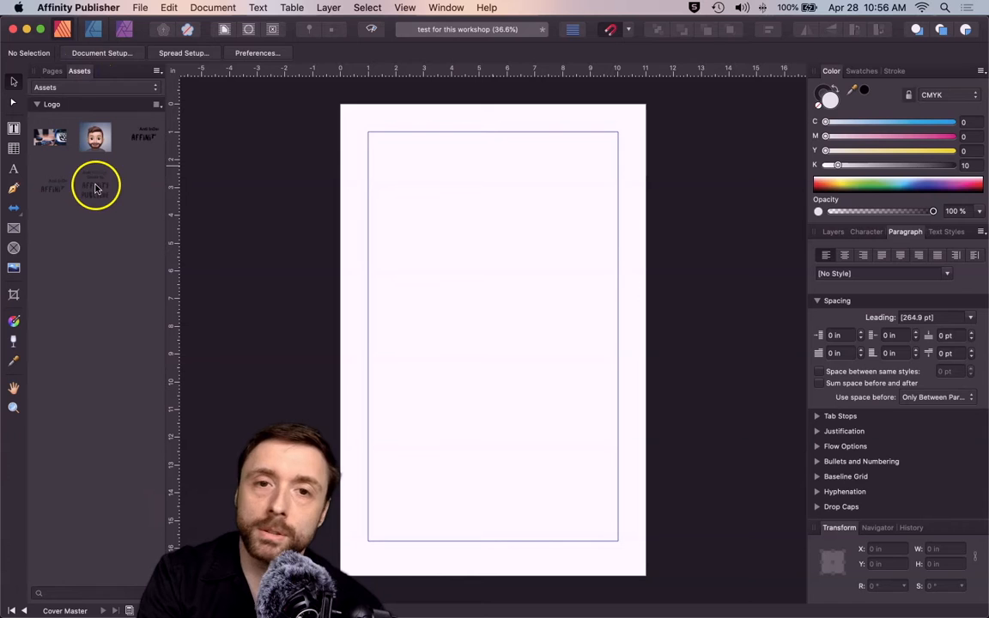
drag(116, 192, 495, 357)
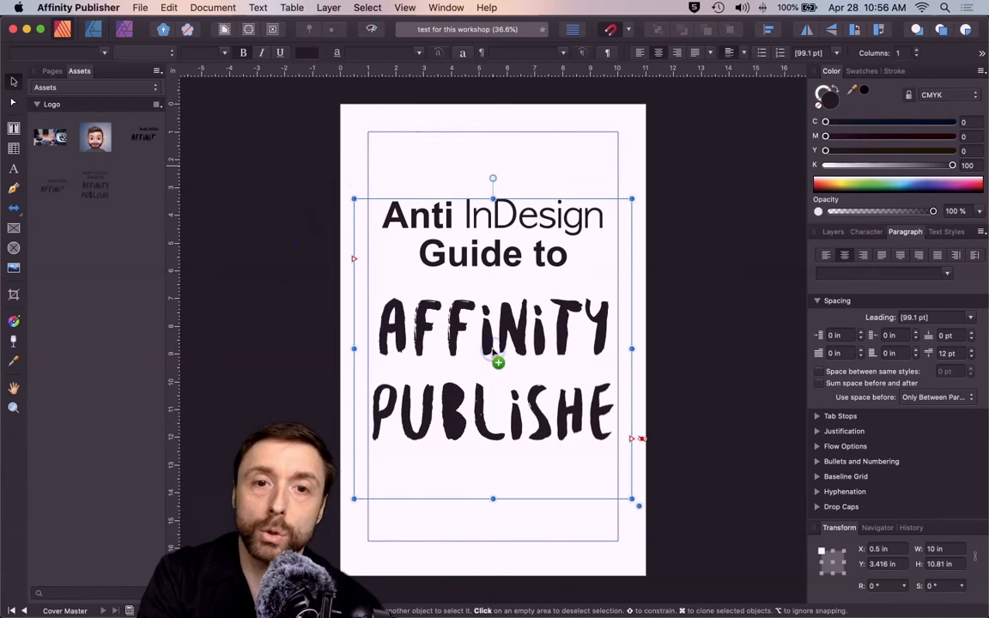
click(52, 71)
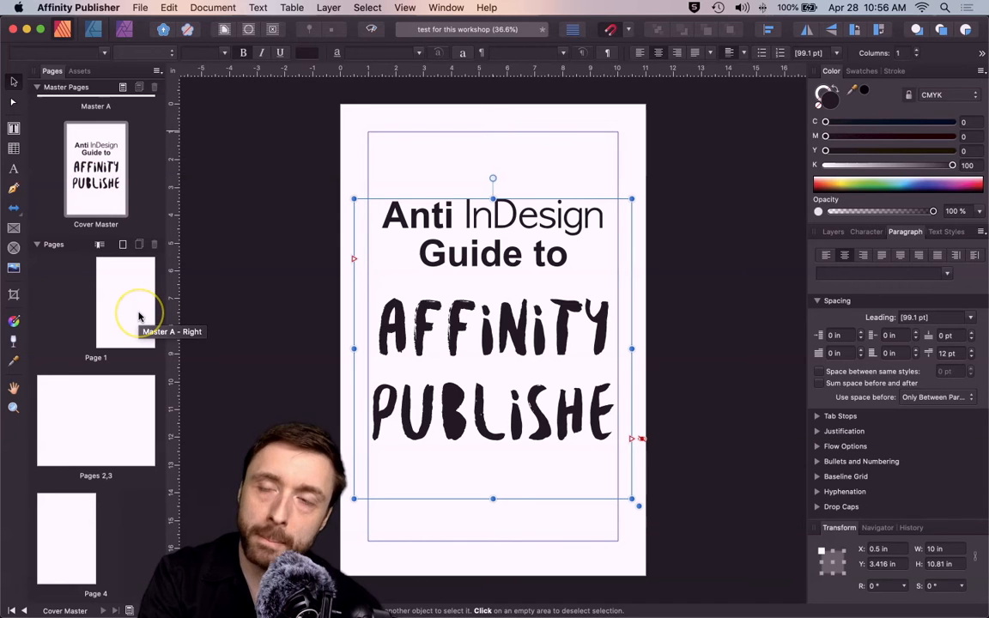
drag(96, 169, 133, 283)
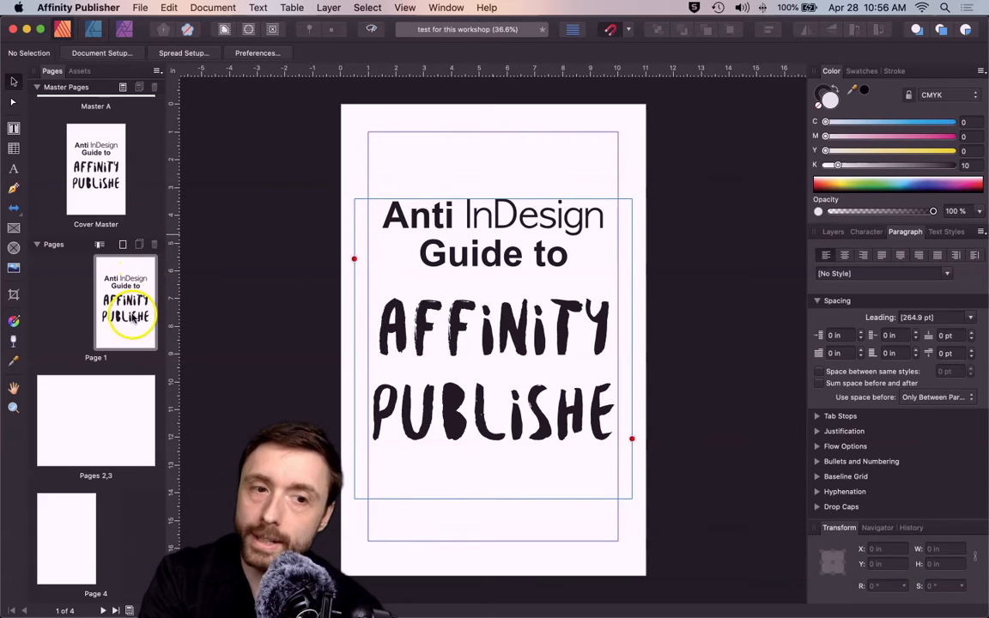
Check whether the title text coming from the Cover Master can be selected and altered directly on page 1
click(474, 218)
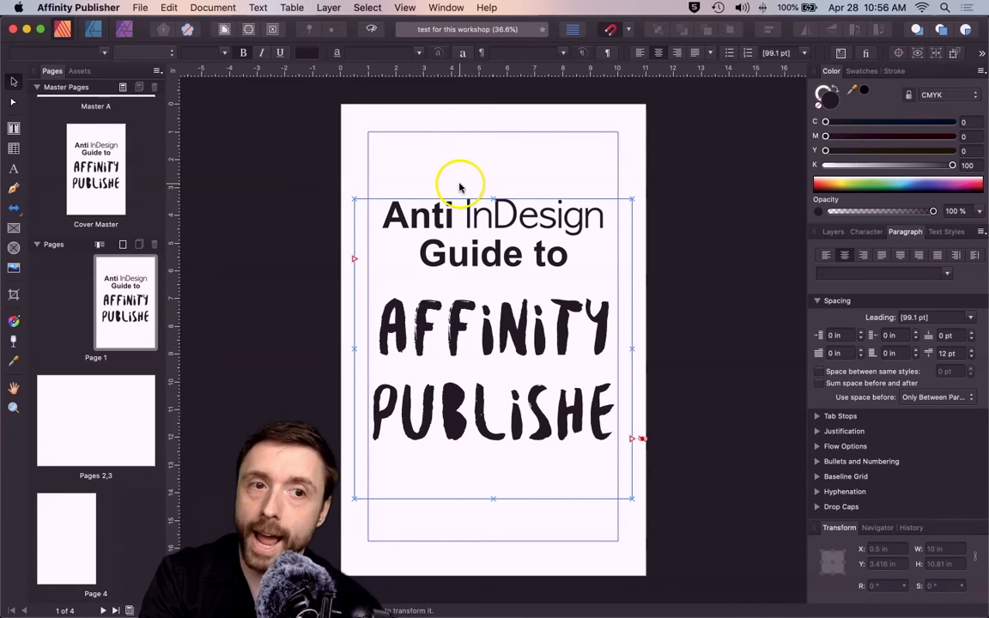
click(285, 271)
click(470, 274)
click(513, 214)
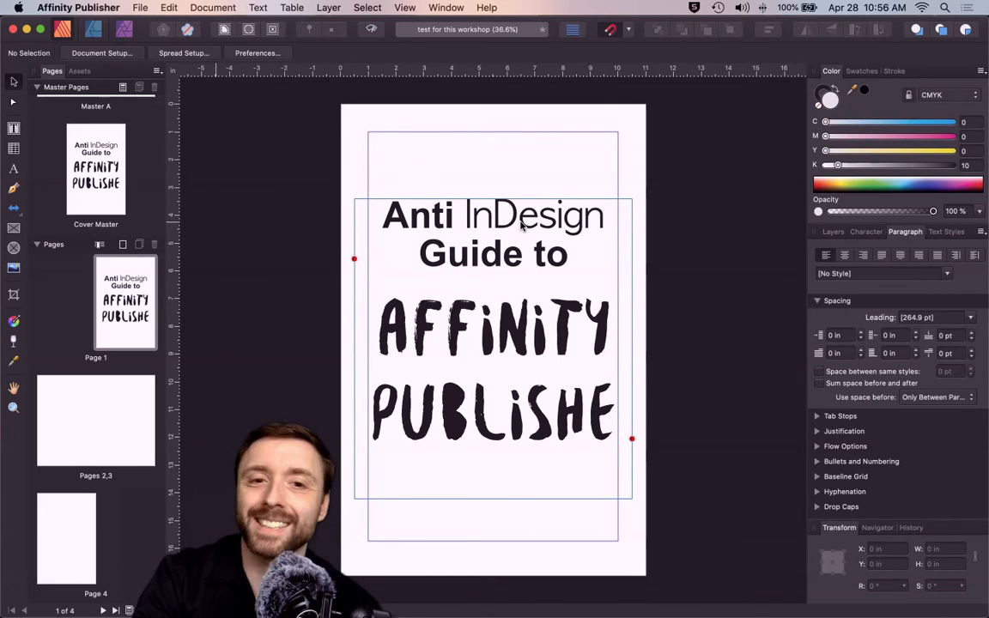
drag(354, 258, 270, 258)
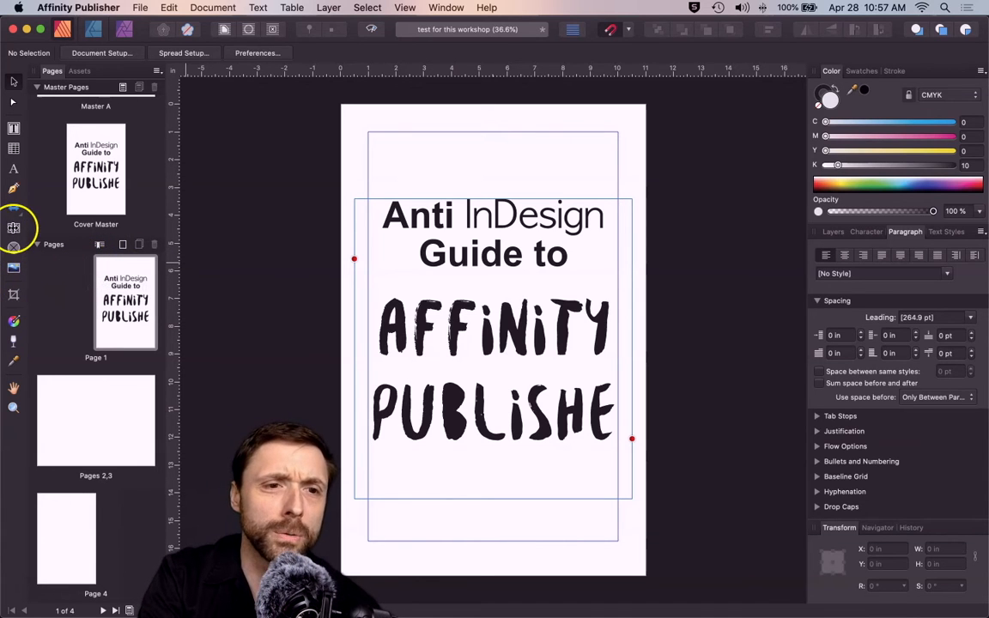
Draw a rectangular picture frame about 11 by 3.4 in across page 1's top and a round one about 3.7 in wide at its bottom
click(14, 228)
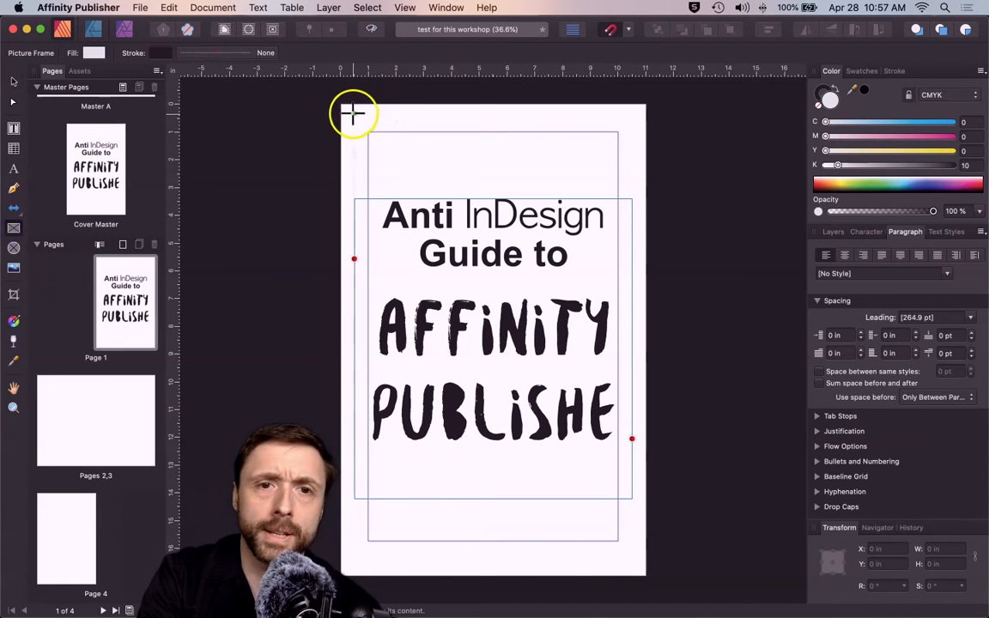
mouse_move(344, 108)
mouse_down()
mouse_move(592, 171)
mouse_move(644, 195)
mouse_up()
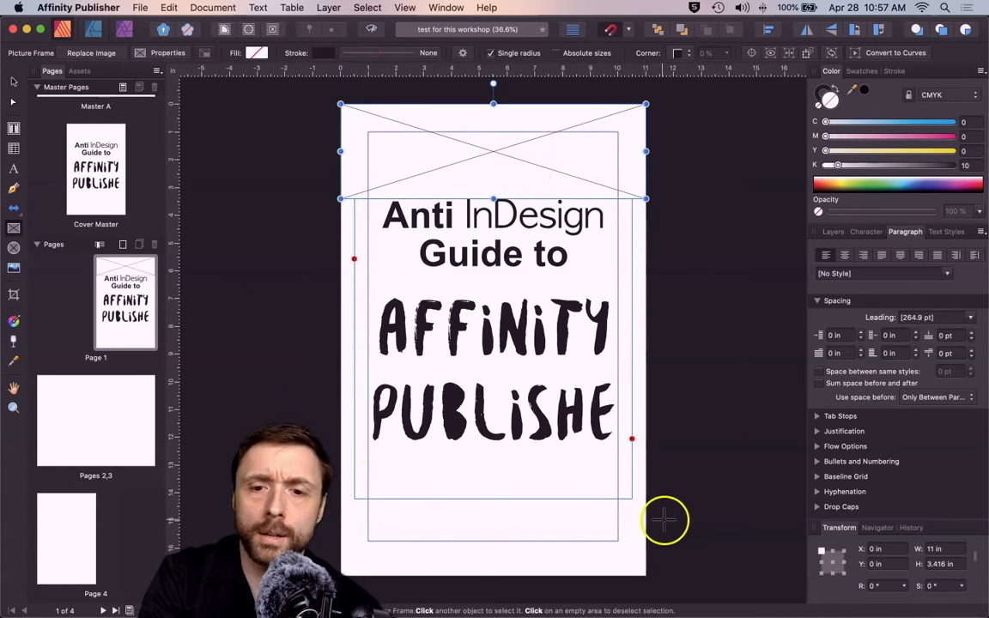
click(13, 247)
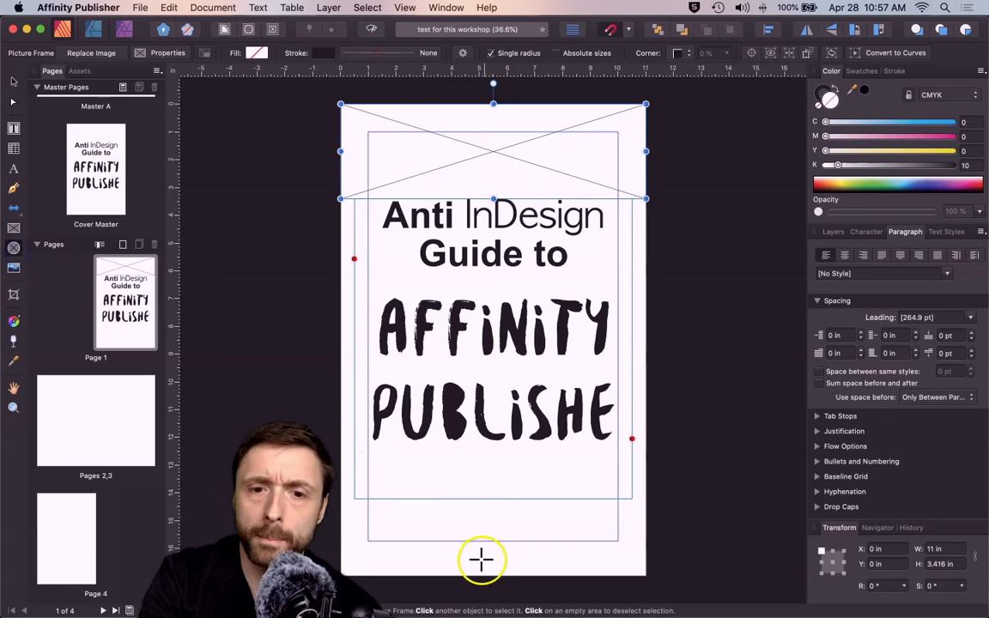
drag(438, 473, 539, 576)
click(13, 81)
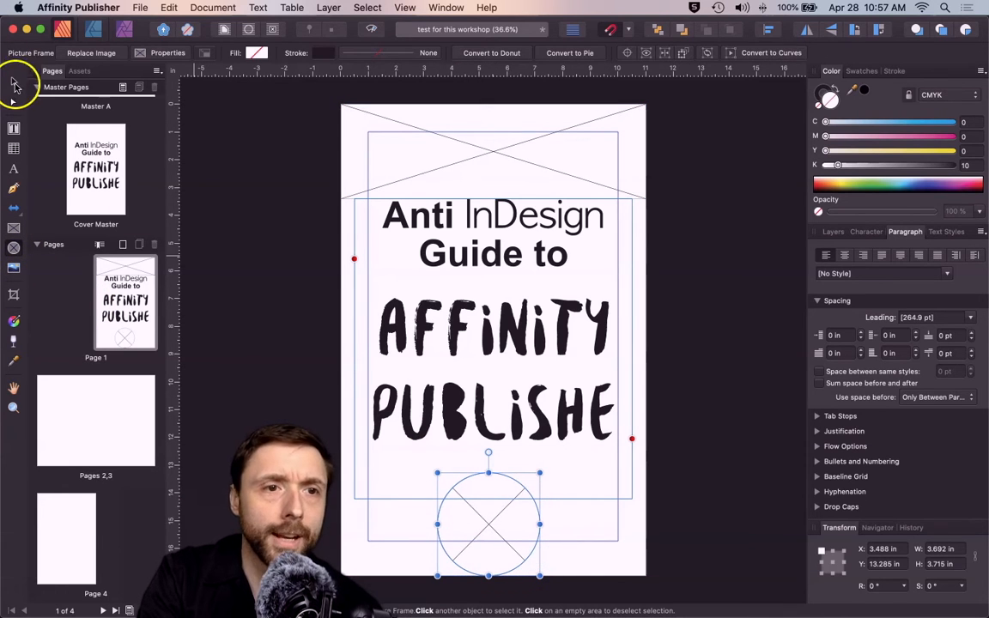
Swap the two picture frames on page 1, with the round one above the title and the rectangular one along the page's bottom edge
drag(503, 541, 504, 529)
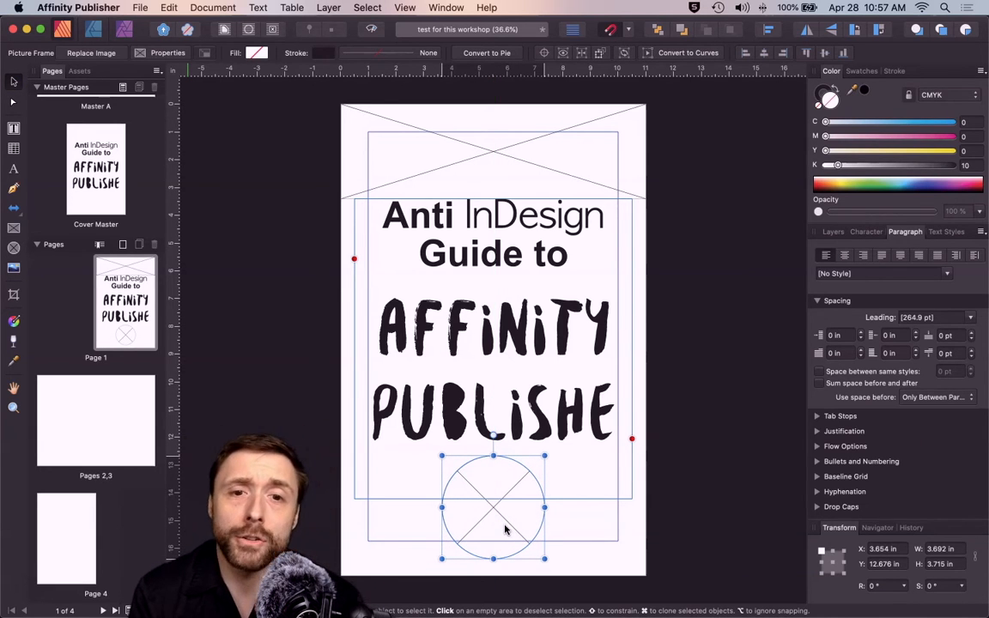
mouse_move(506, 513)
mouse_down()
mouse_move(455, 512)
mouse_move(506, 519)
mouse_move(500, 515)
mouse_up()
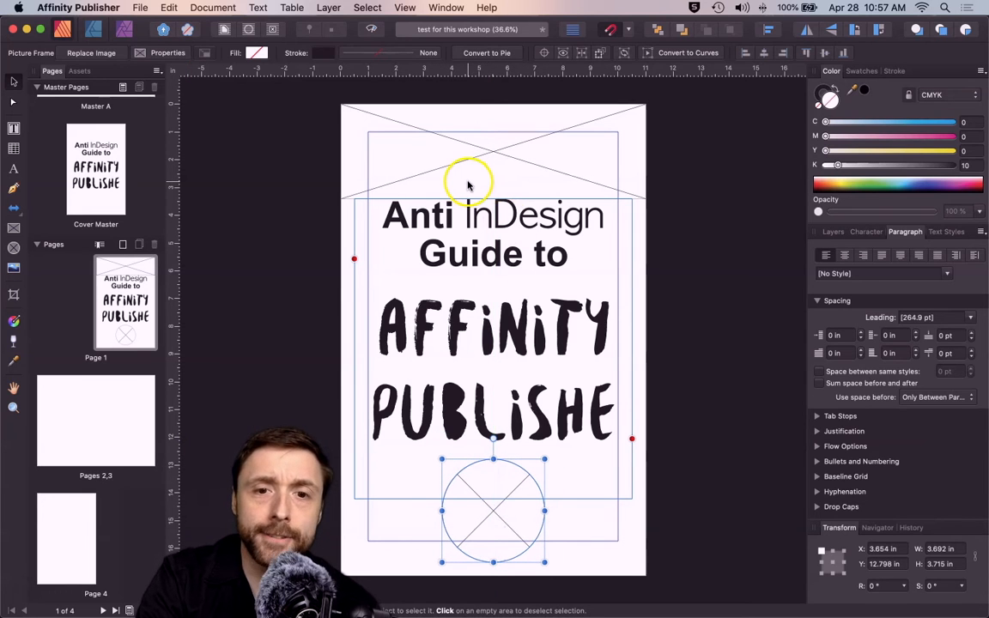
drag(485, 142, 331, 155)
drag(528, 520, 579, 204)
drag(414, 172, 565, 529)
drag(545, 166, 490, 132)
mouse_move(433, 207)
mouse_down()
mouse_move(452, 188)
mouse_move(426, 192)
mouse_move(428, 230)
mouse_move(490, 121)
mouse_move(452, 187)
mouse_move(430, 174)
mouse_move(406, 198)
mouse_move(462, 198)
mouse_move(442, 199)
mouse_up()
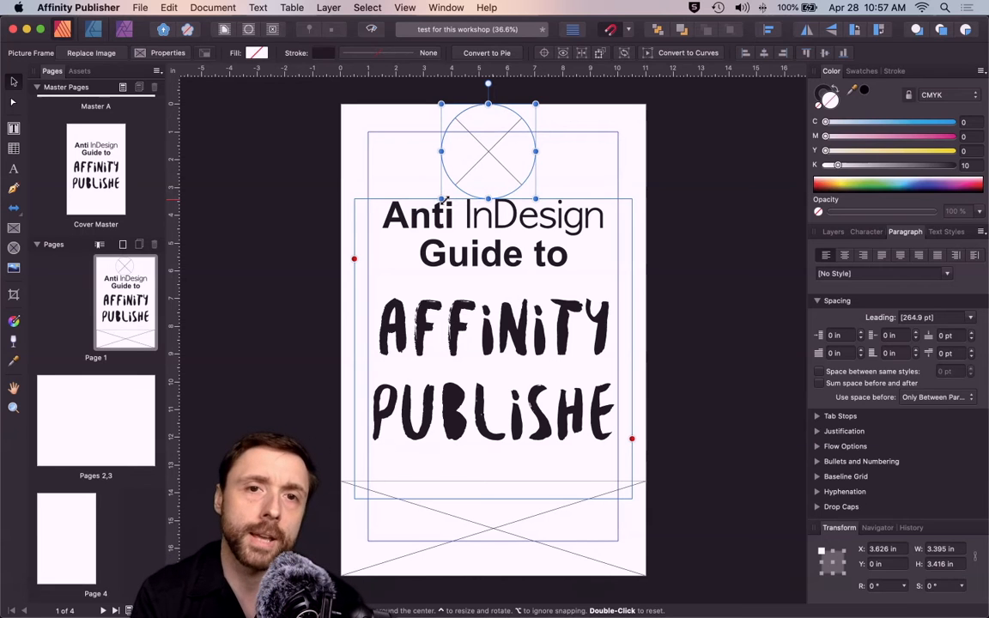
Shrink the round picture frame to about 3.07 by 3.09 in and centre it horizontally above the title
click(437, 115)
drag(460, 152, 465, 153)
drag(446, 104, 456, 115)
drag(499, 151, 493, 152)
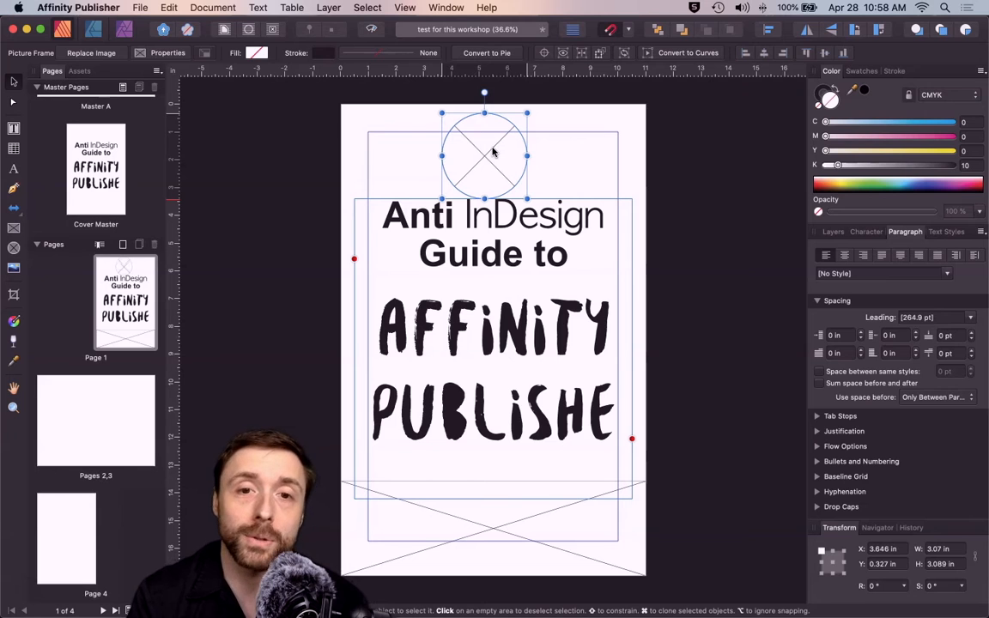
mouse_move(493, 152)
mouse_down()
mouse_move(450, 150)
mouse_move(484, 151)
mouse_up()
click(368, 148)
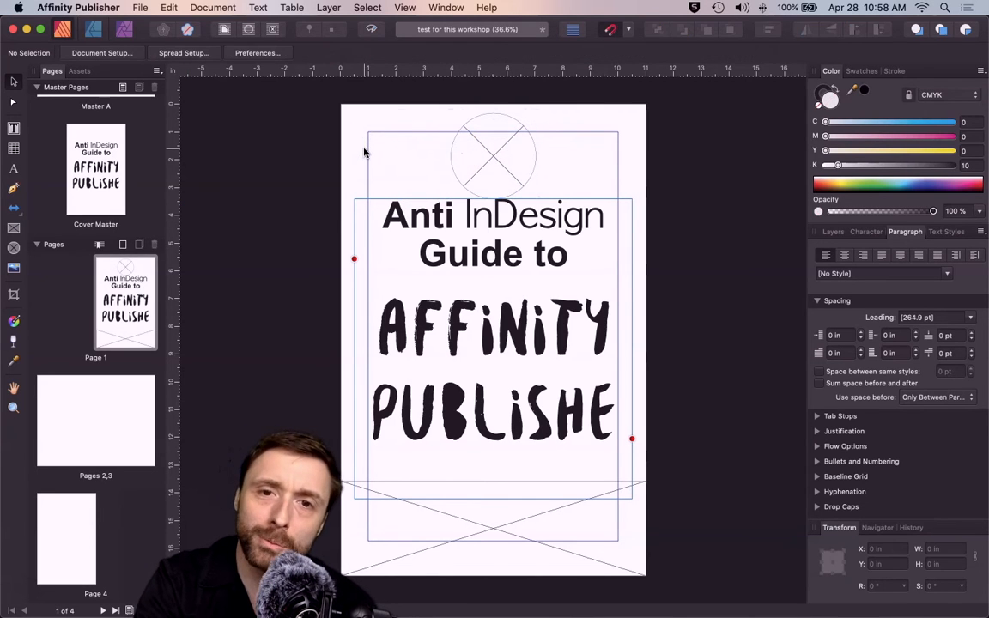
Move the round frame to the page's left edge and centre-align it horizontally with the rectangular frame
click(443, 150)
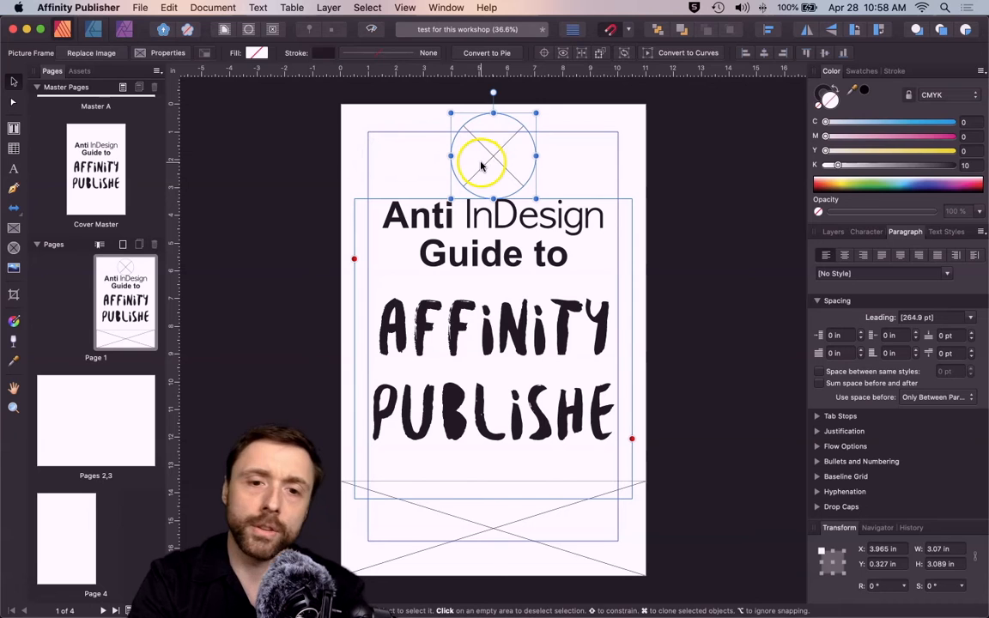
shift+click(455, 513)
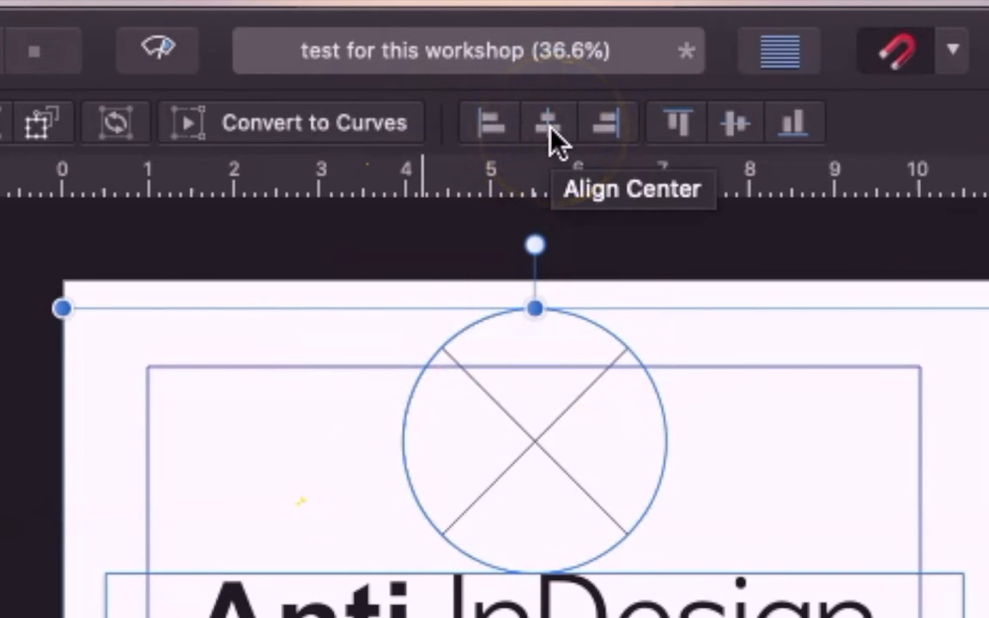
click(550, 127)
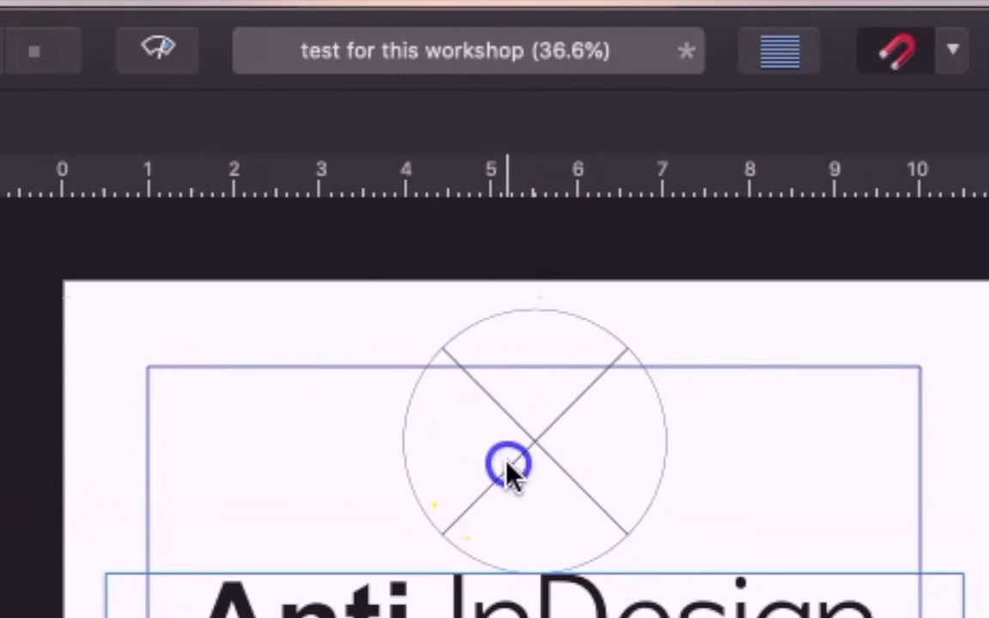
drag(506, 465, 247, 451)
shift+click(466, 508)
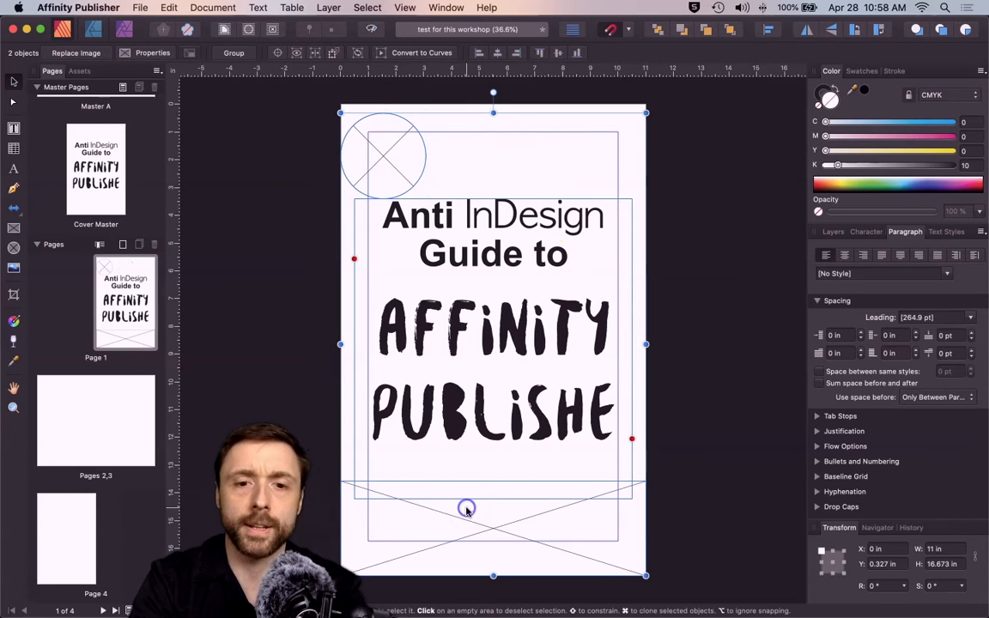
click(497, 54)
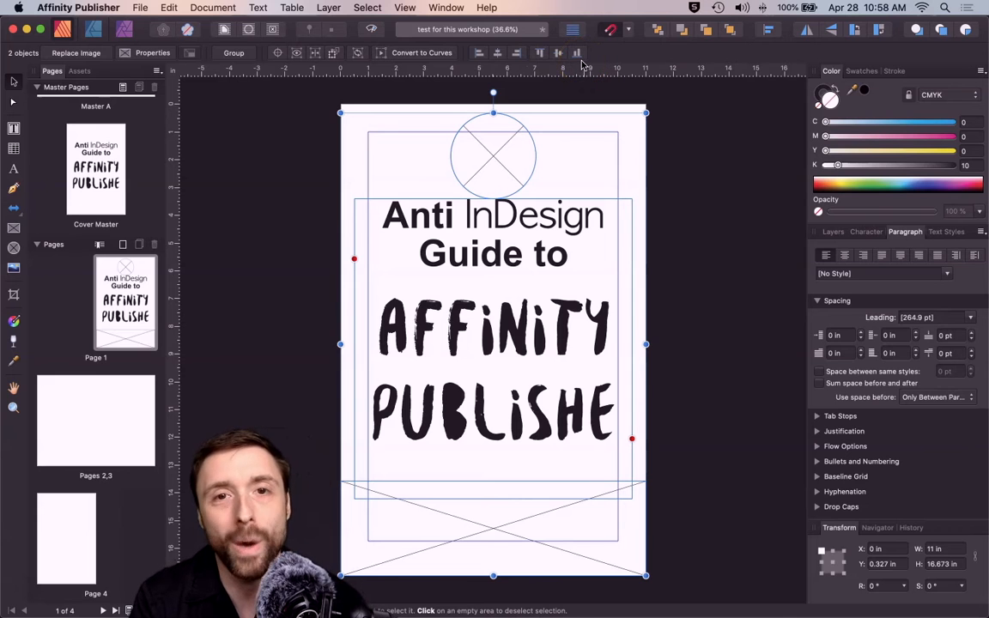
click(399, 182)
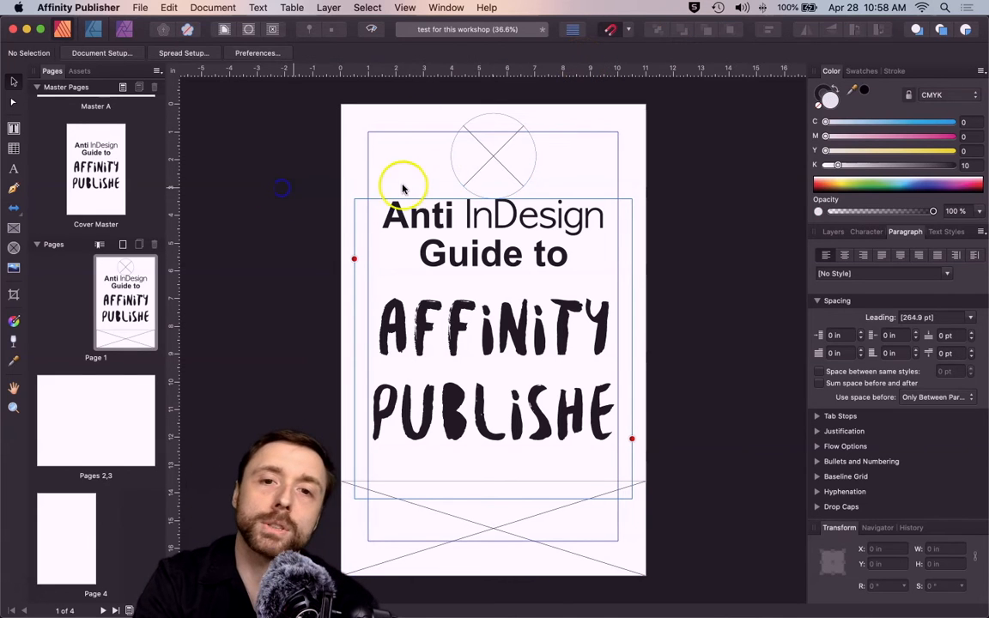
Place the image MN.jpeg into the round picture frame above the title
click(481, 177)
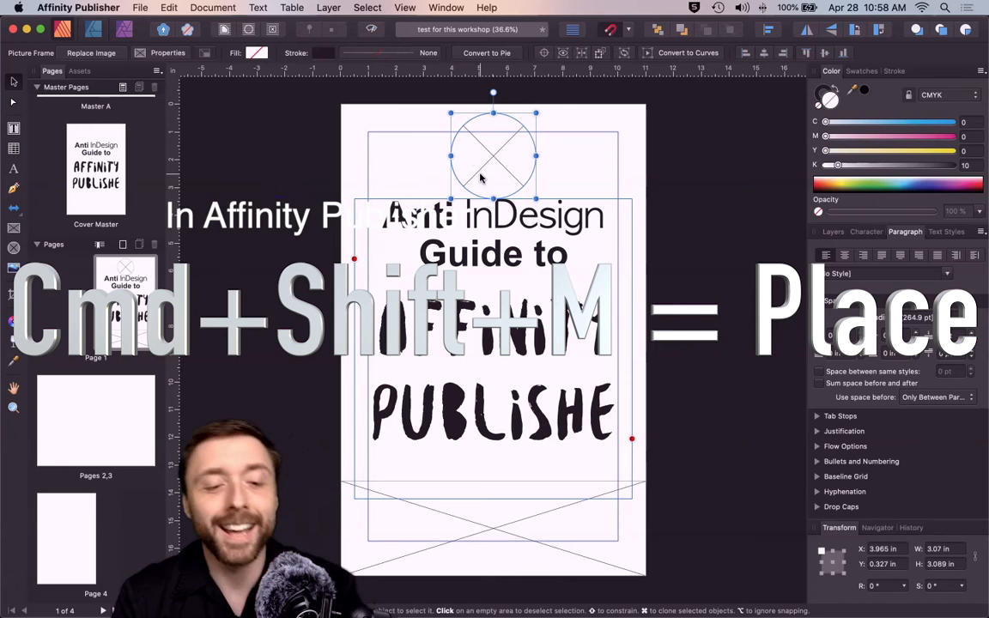
key(super+shift+m)
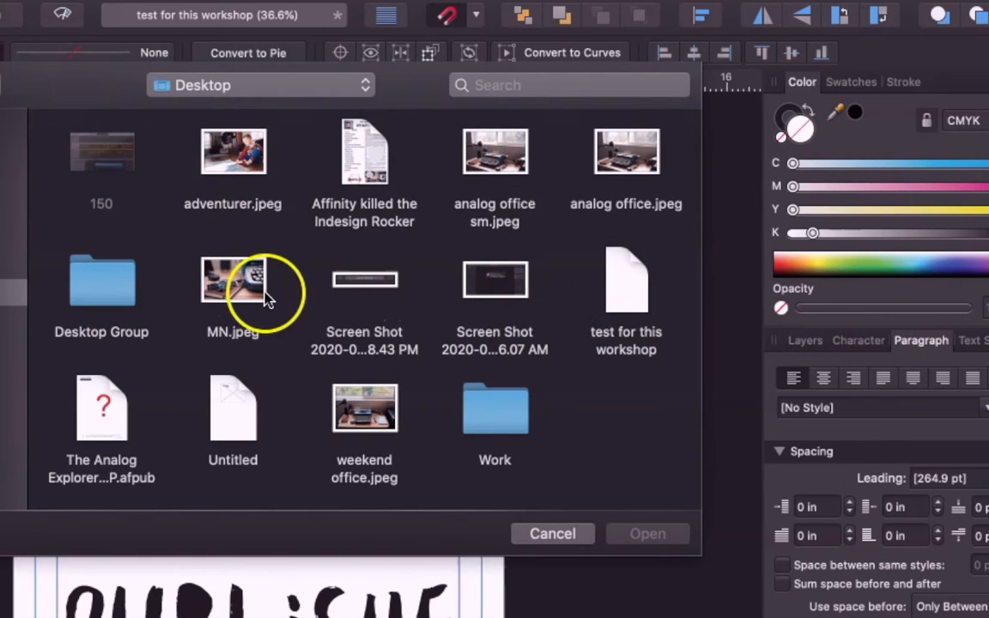
click(211, 292)
click(650, 534)
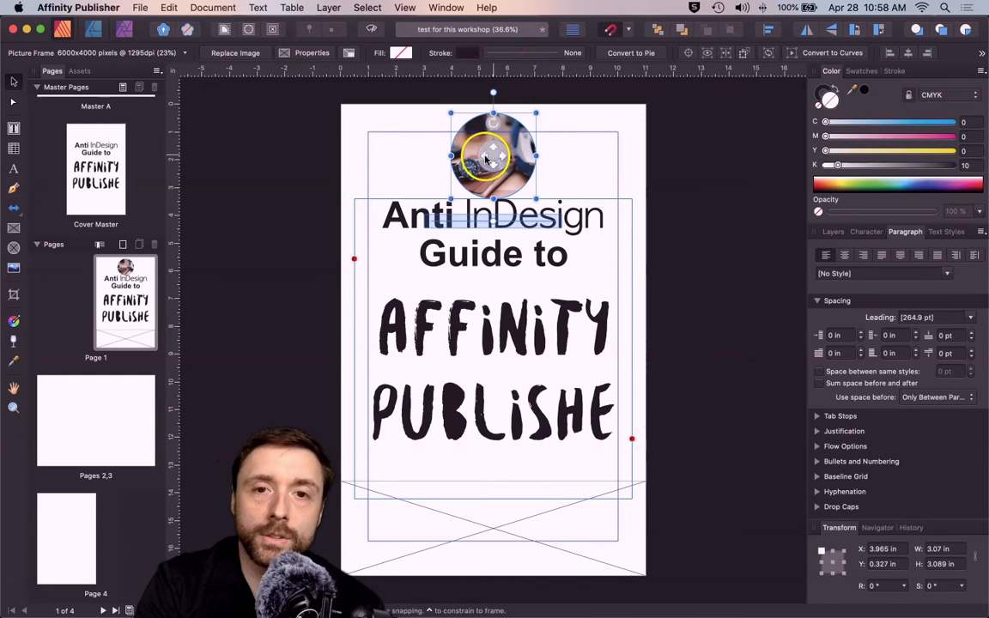
Fill the rectangular frame at page 1's bottom with the typewriter desk photo, and agree to link the document's images
double_click(405, 519)
key(super+shift+o)
key(Return)
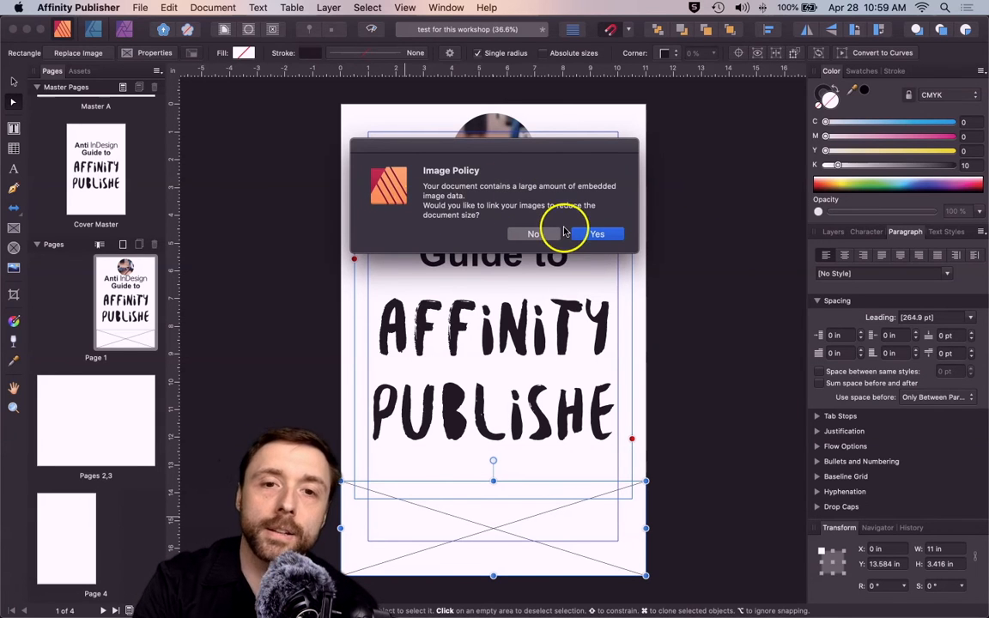
click(598, 234)
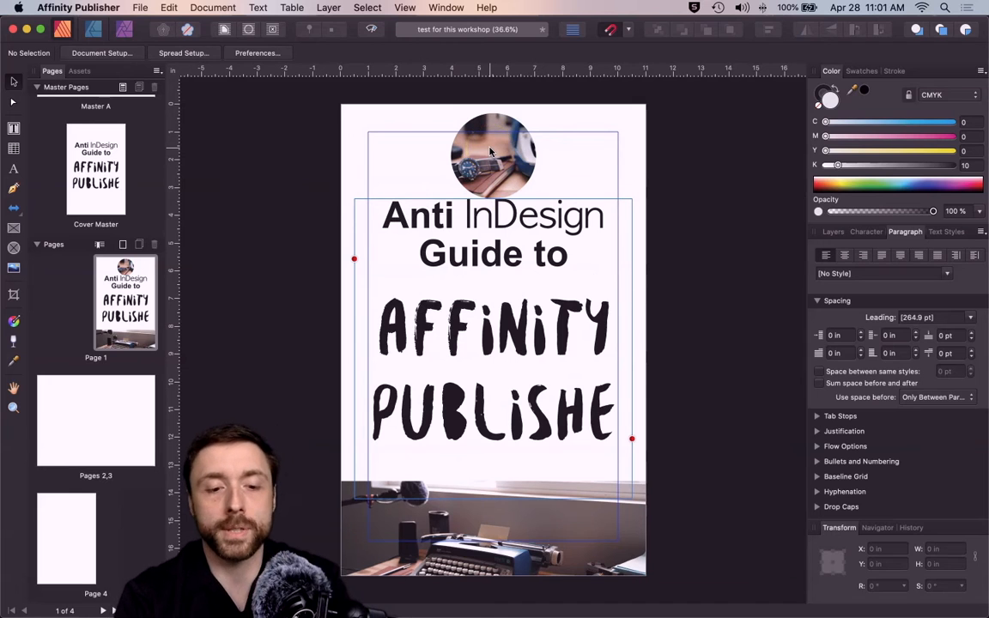
Enlarge the photo inside the round picture frame to 47% scale without changing the frame's size
key(super+1)
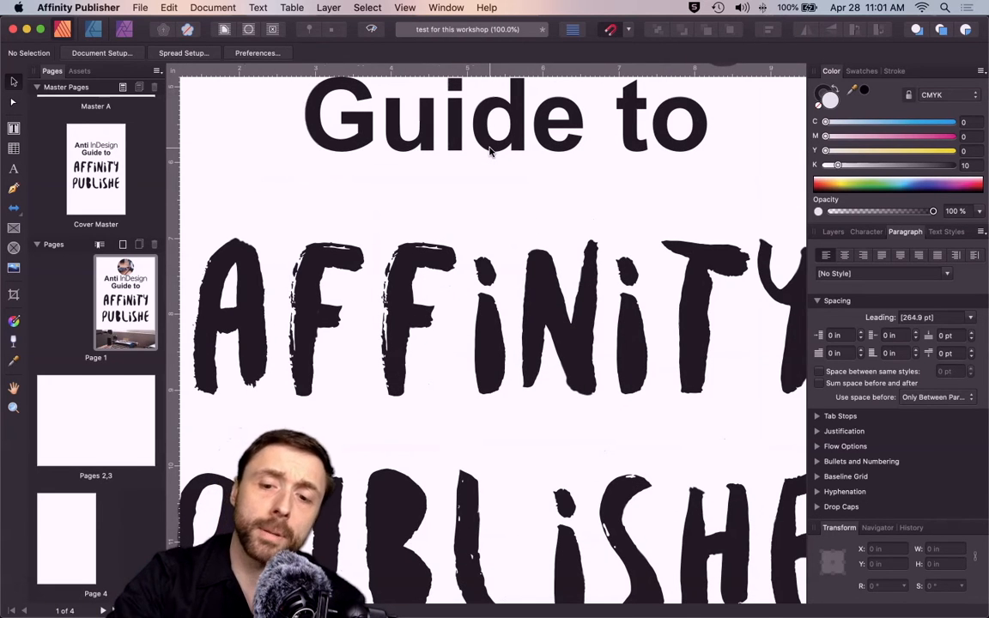
key(super+0)
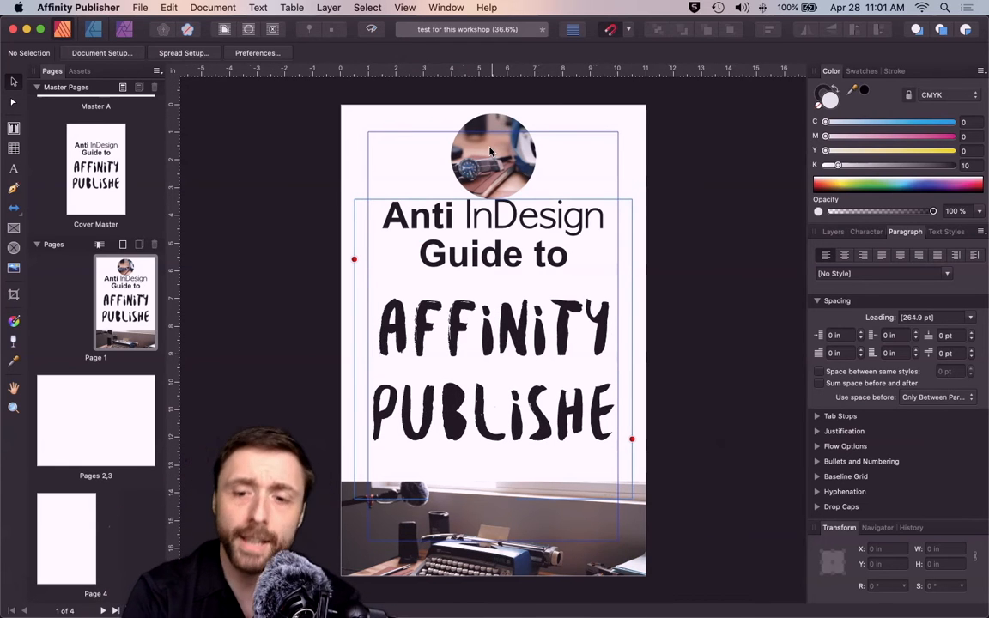
key(super+equal)
key(super+equal)
key(space)
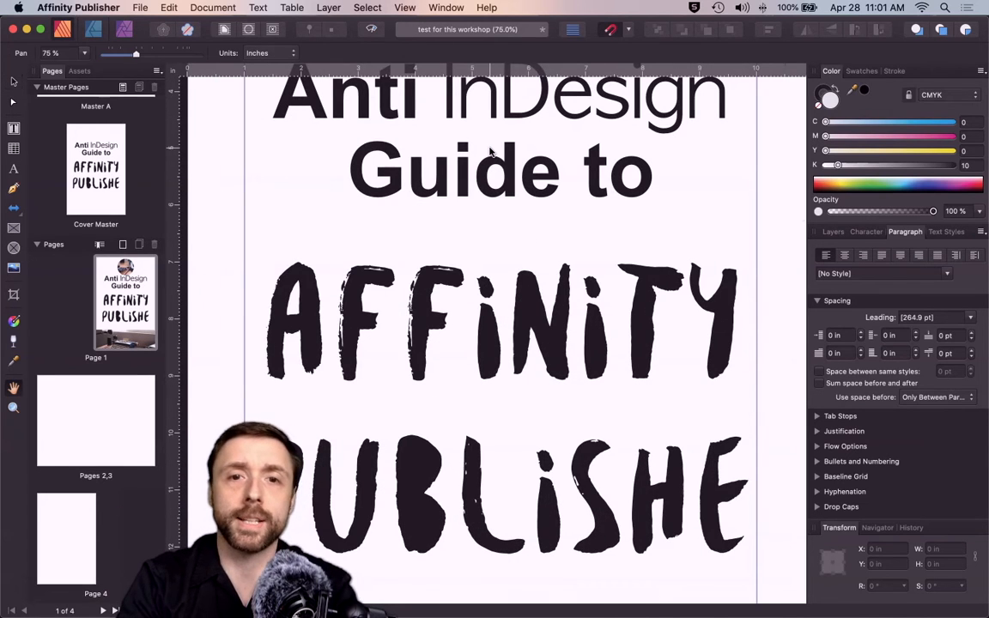
drag(490, 148, 452, 475)
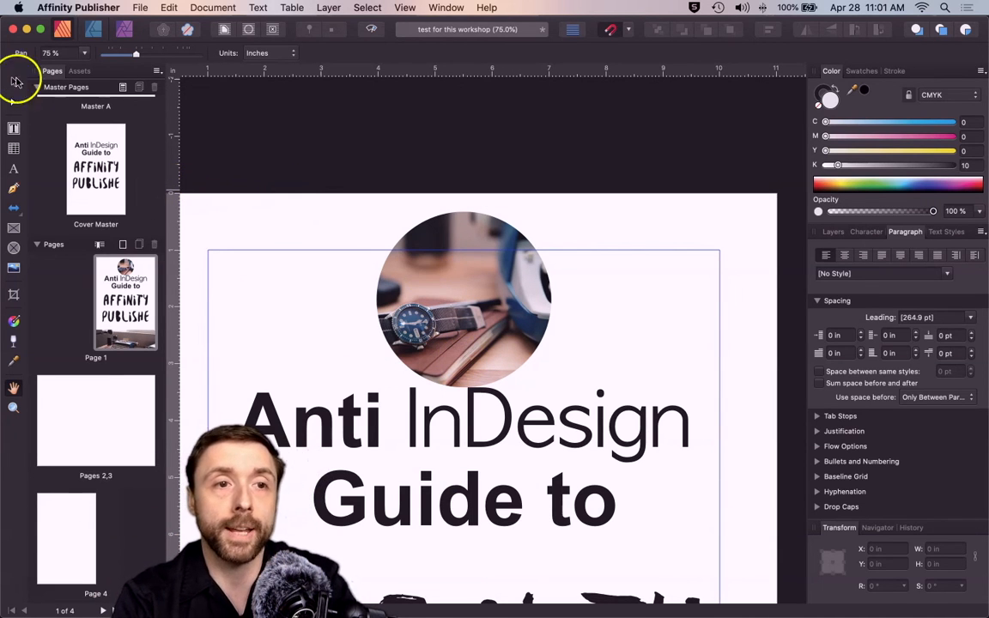
click(13, 84)
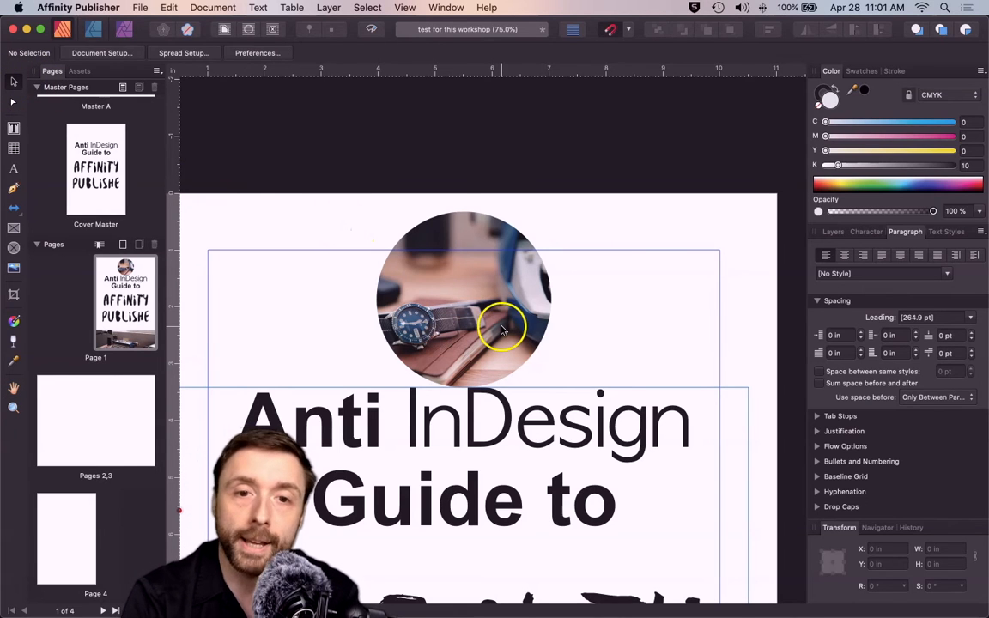
click(503, 331)
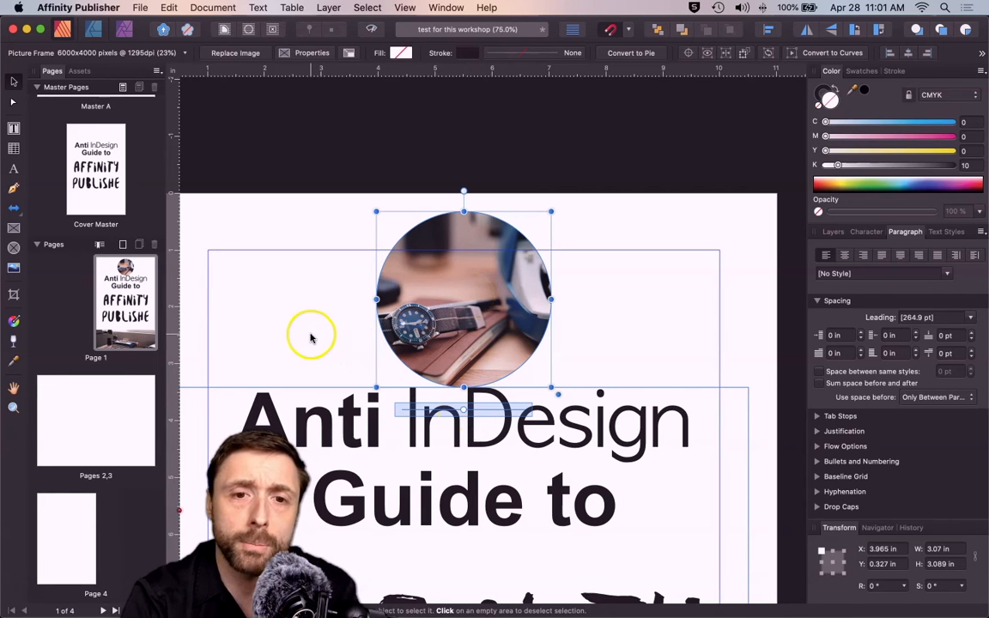
drag(464, 410, 525, 418)
click(455, 365)
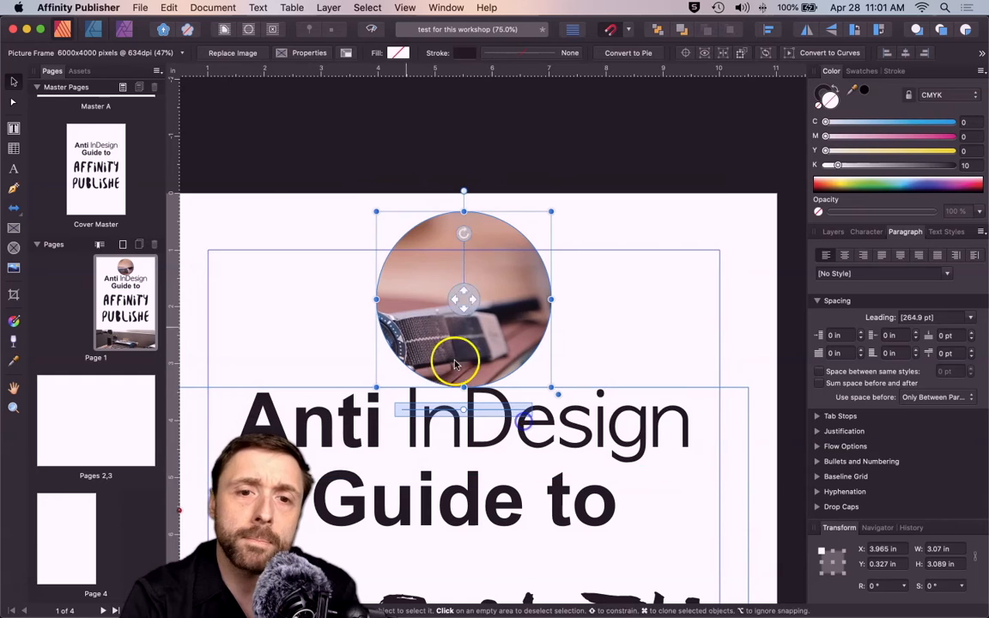
Reposition the photo inside the round frame so that the watch face sits in the centre
double_click(418, 314)
drag(418, 312, 526, 214)
click(218, 226)
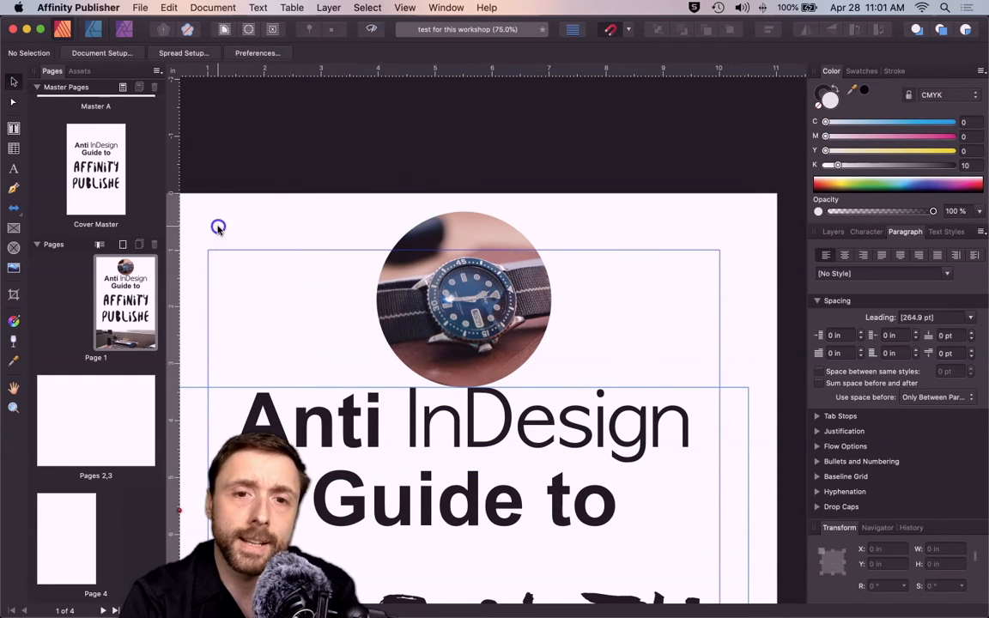
mouse_move(462, 300)
mouse_down()
mouse_move(464, 290)
mouse_move(464, 301)
mouse_up()
click(293, 242)
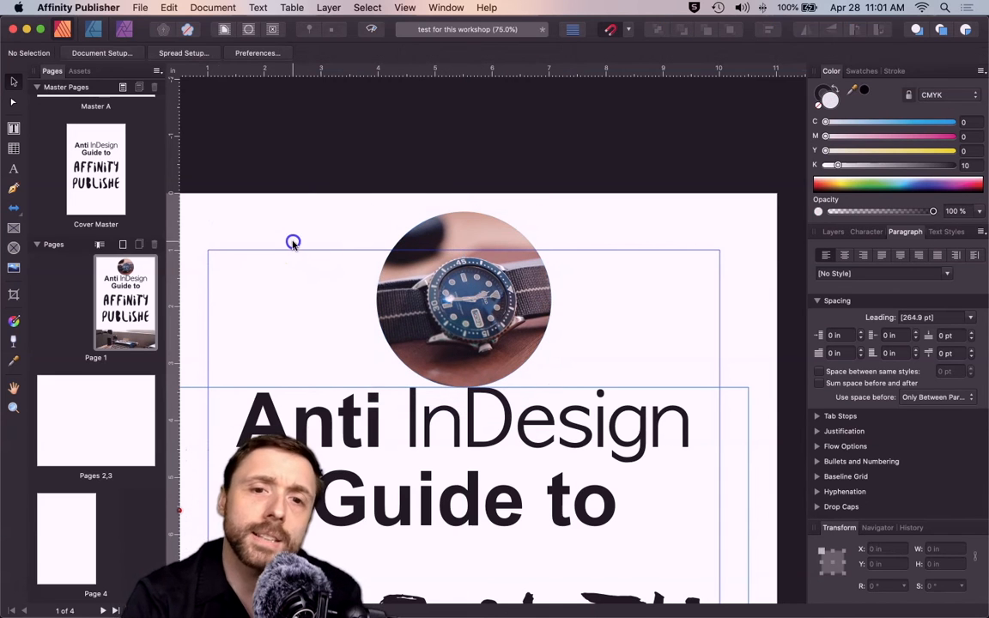
Heighten the typewriter photo's frame, try it at about 6.2 by 4.2 in, and size it back to about 11 by 4.4 in
scroll(394, 329, down, 15)
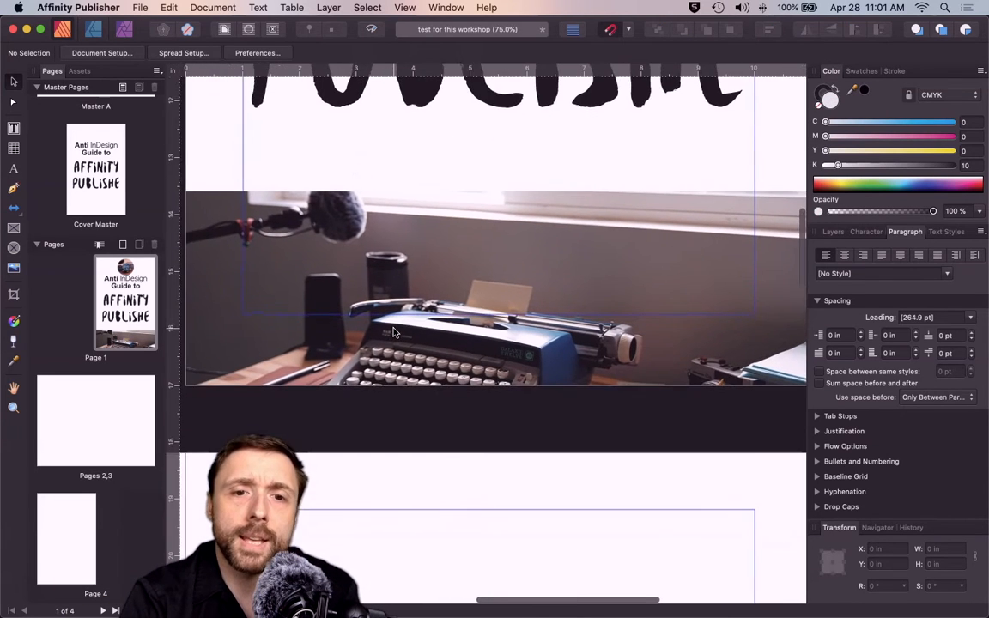
scroll(393, 332, up, 3)
click(404, 336)
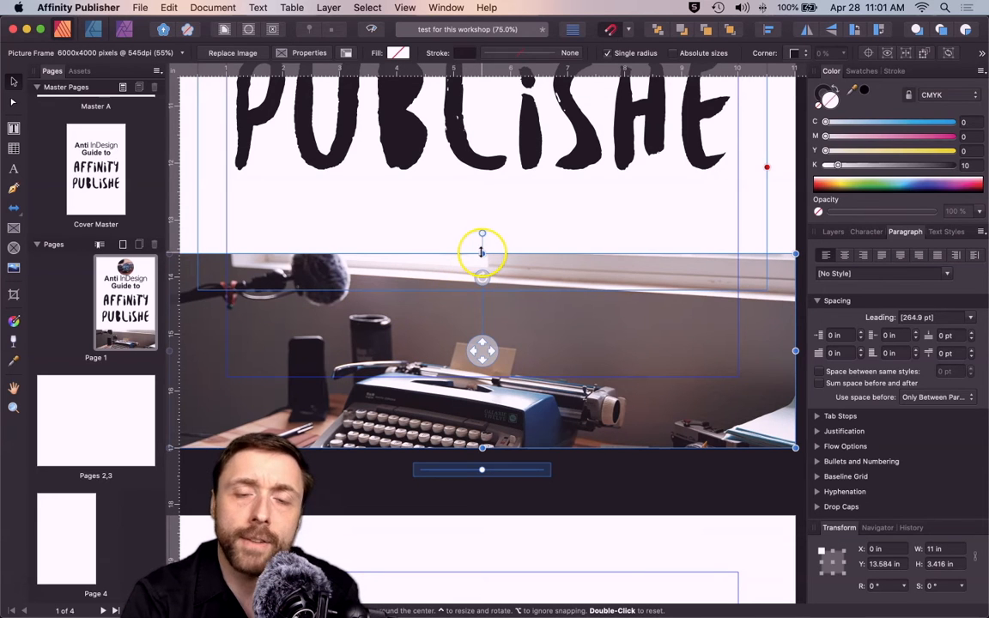
key(super+minus)
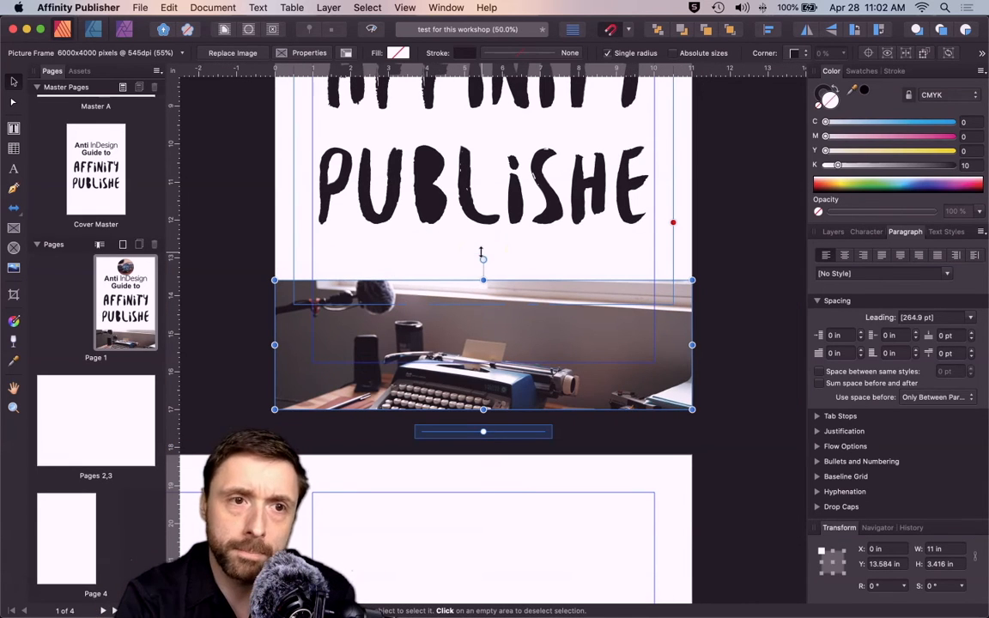
drag(484, 281, 485, 242)
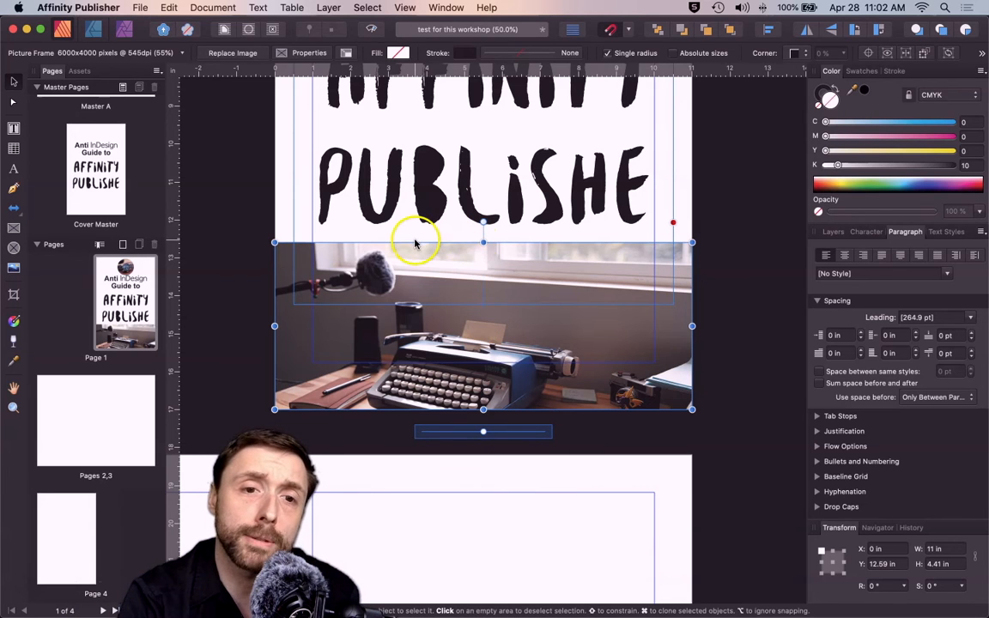
drag(275, 243, 456, 247)
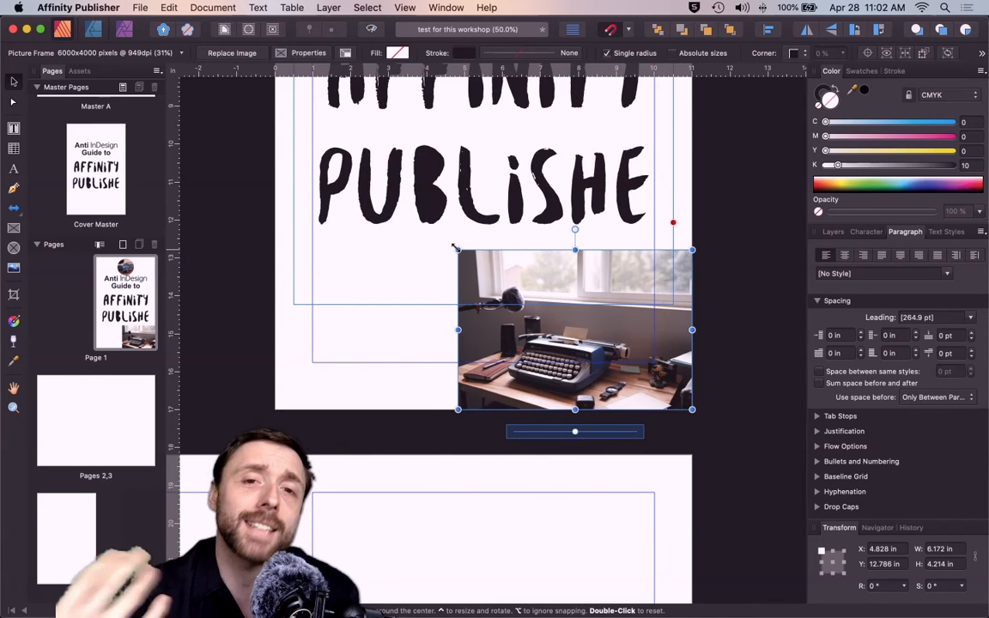
drag(455, 248, 275, 243)
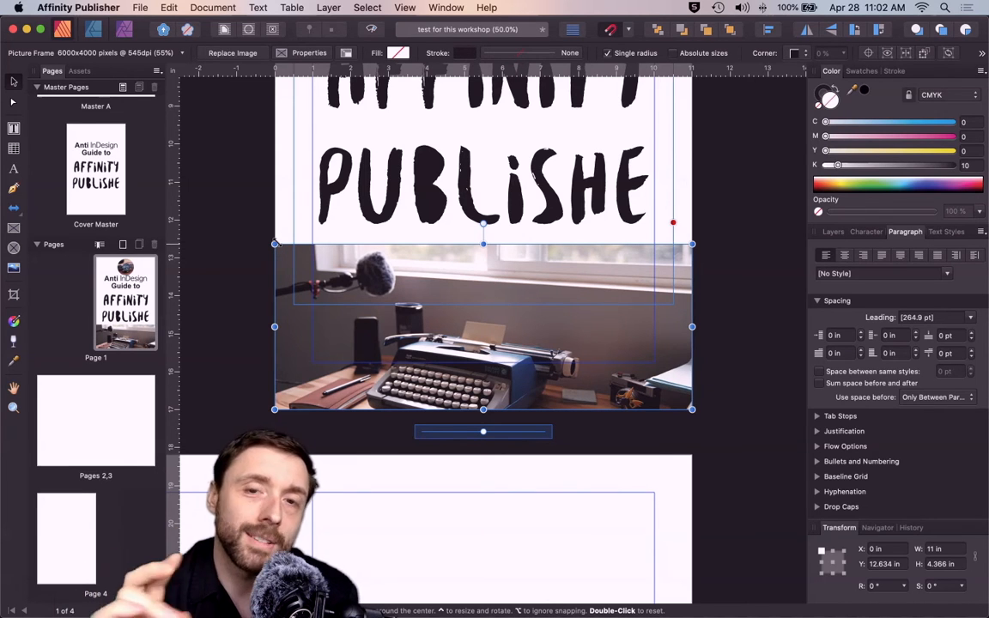
Raise the bottom frame's upper edge slightly and shift the typewriter photo upward inside it to show more of the desk
mouse_move(422, 285)
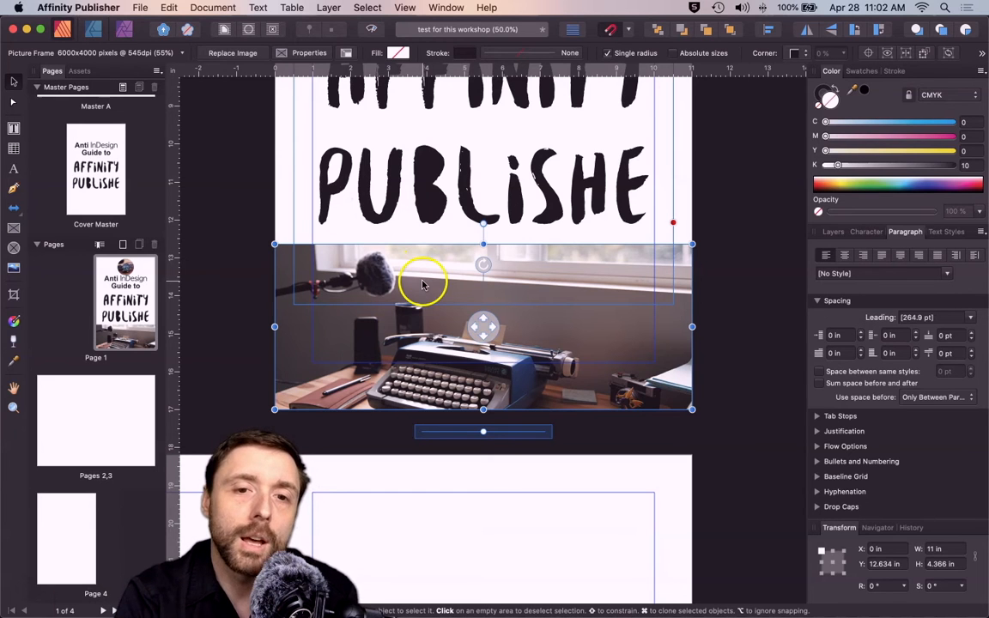
drag(482, 242, 482, 236)
double_click(475, 263)
drag(431, 368, 432, 331)
click(187, 387)
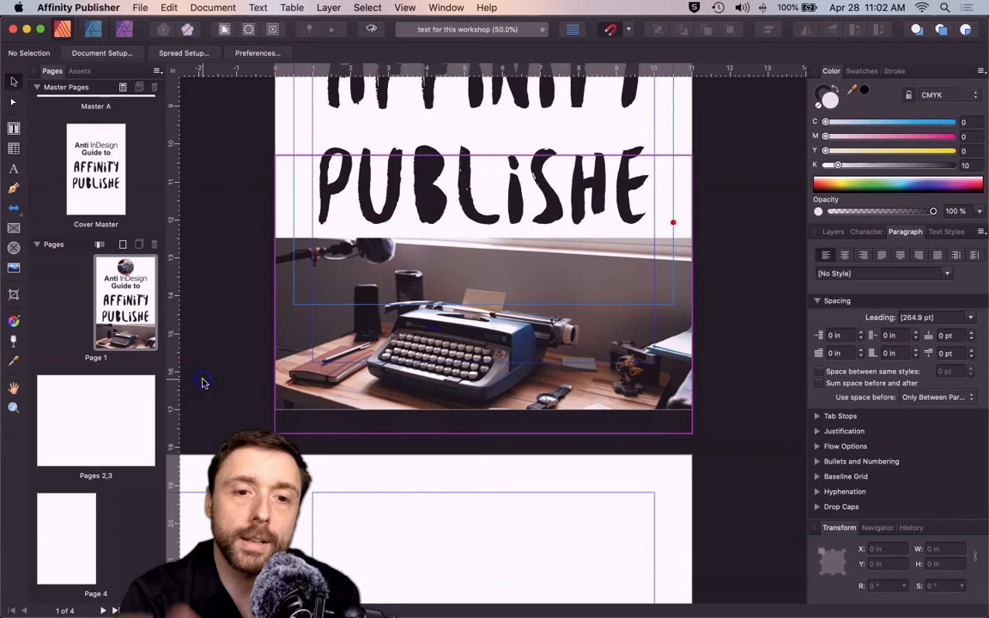
key(super+minus)
key(super+minus)
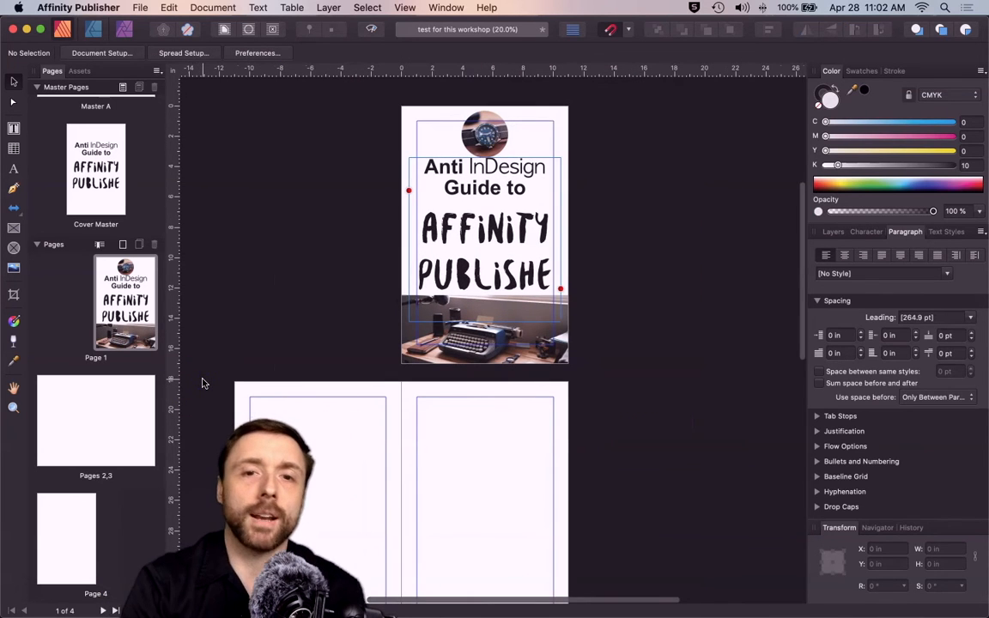
click(483, 129)
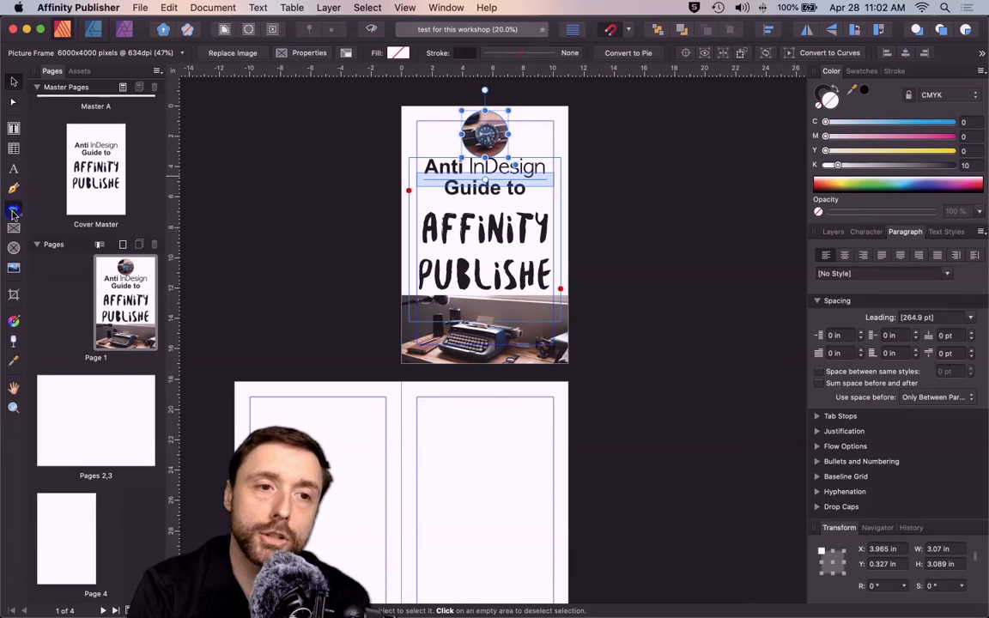
click(13, 212)
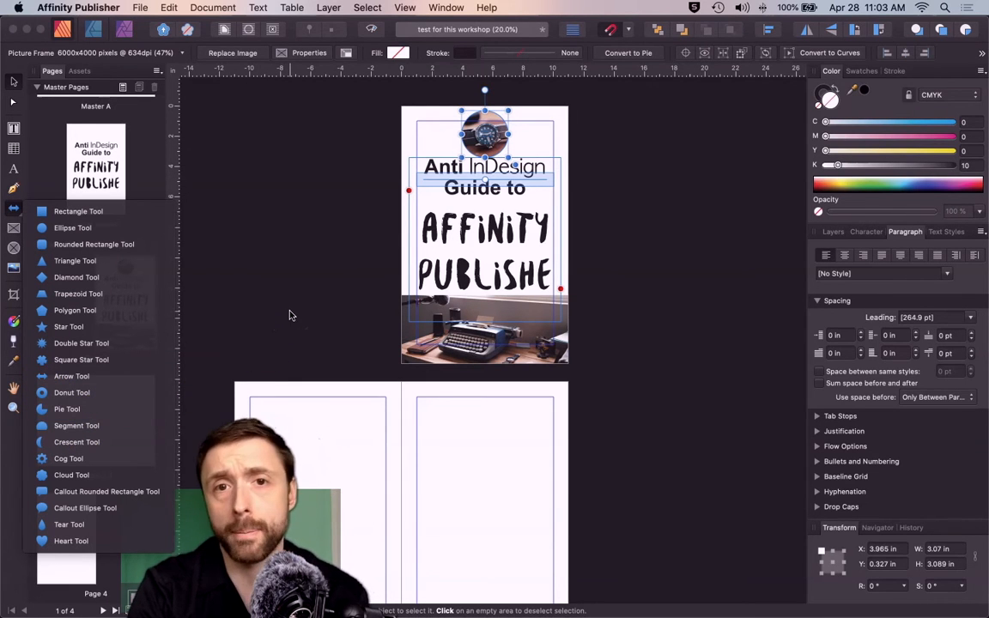
click(289, 316)
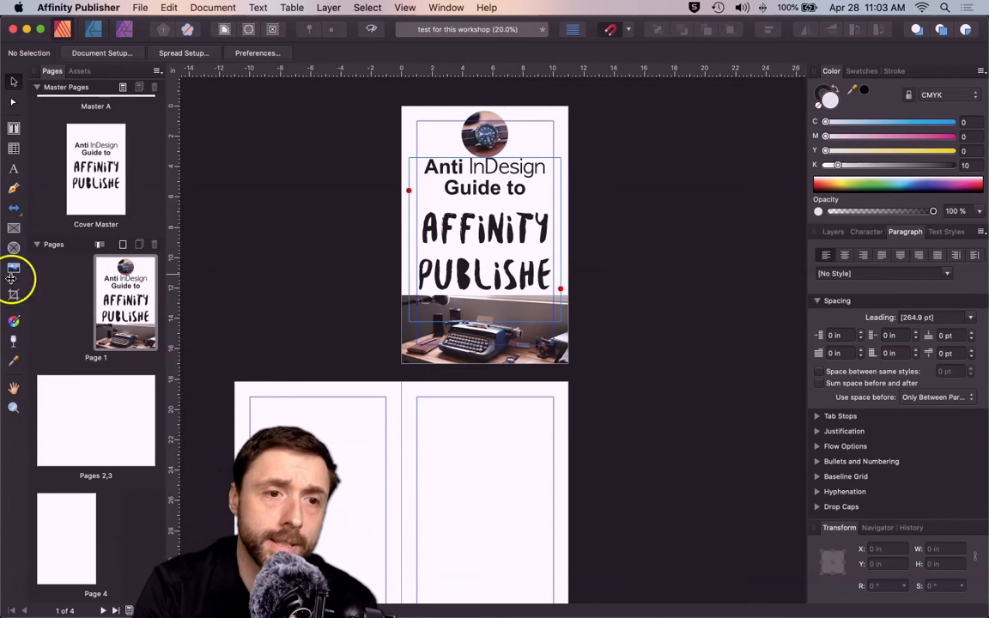
Draw a double-headed arrow about 18.4 by 6.1 in across the middle of the pages 2–3 spread with the Arrow Tool
click(13, 211)
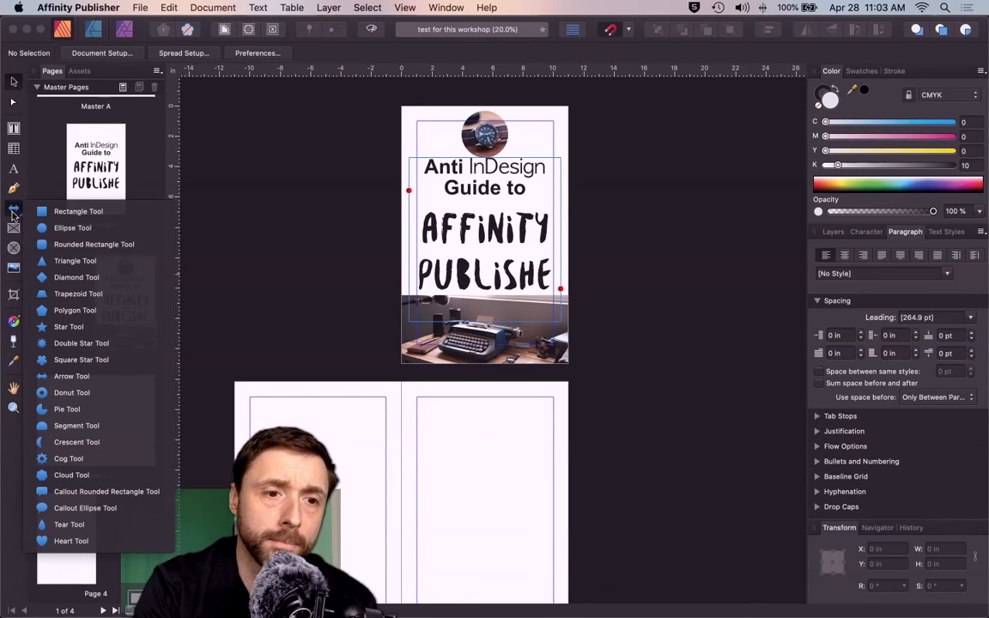
click(71, 376)
scroll(382, 480, down, 3)
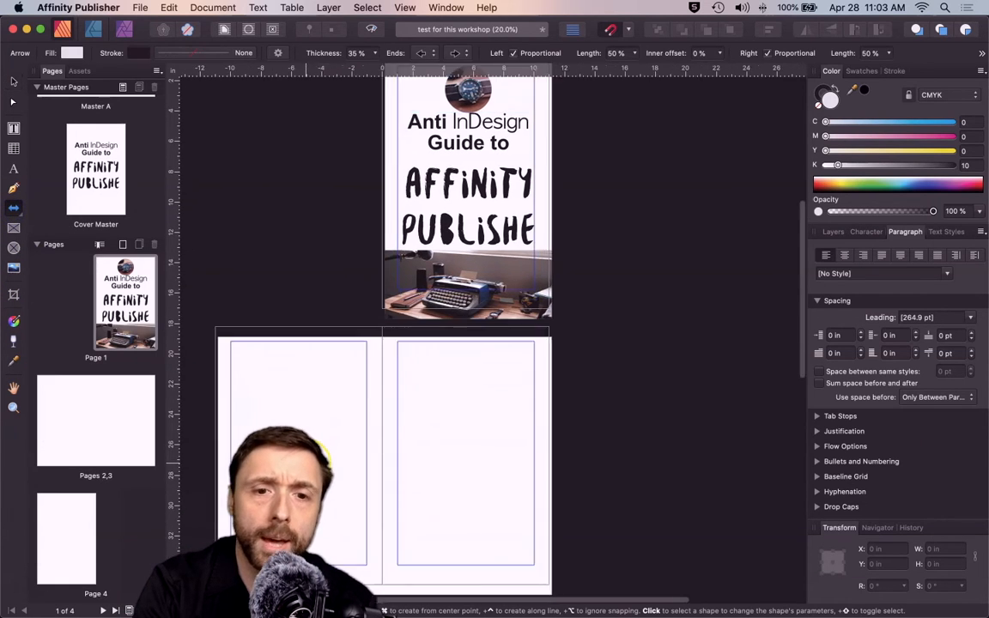
drag(285, 350, 562, 443)
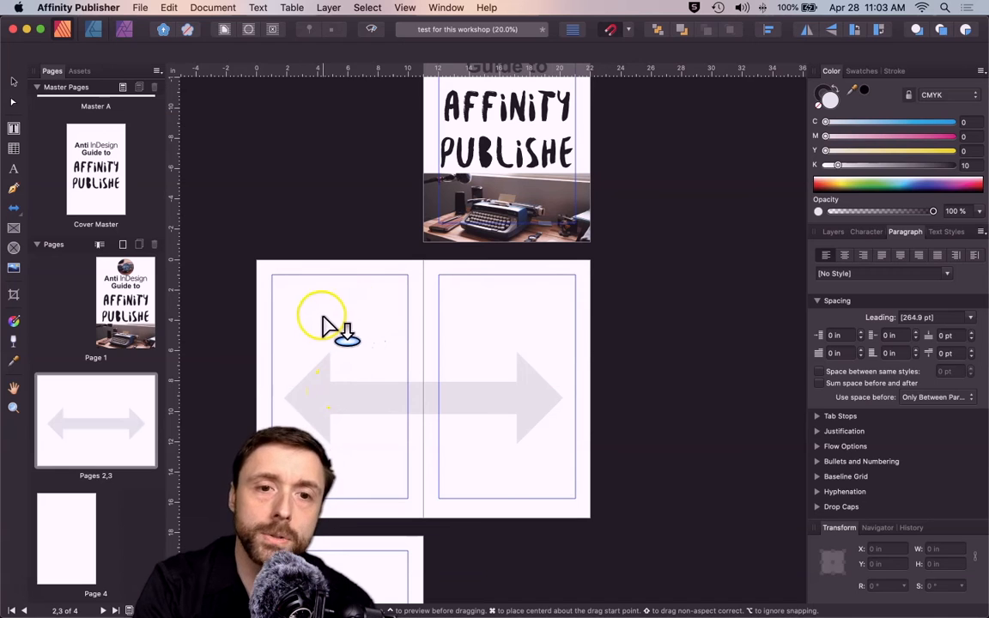
Place the MN photo at about 19 by 12.7 in over the arrow on pages 2–3 and show the layer list
drag(279, 308, 589, 461)
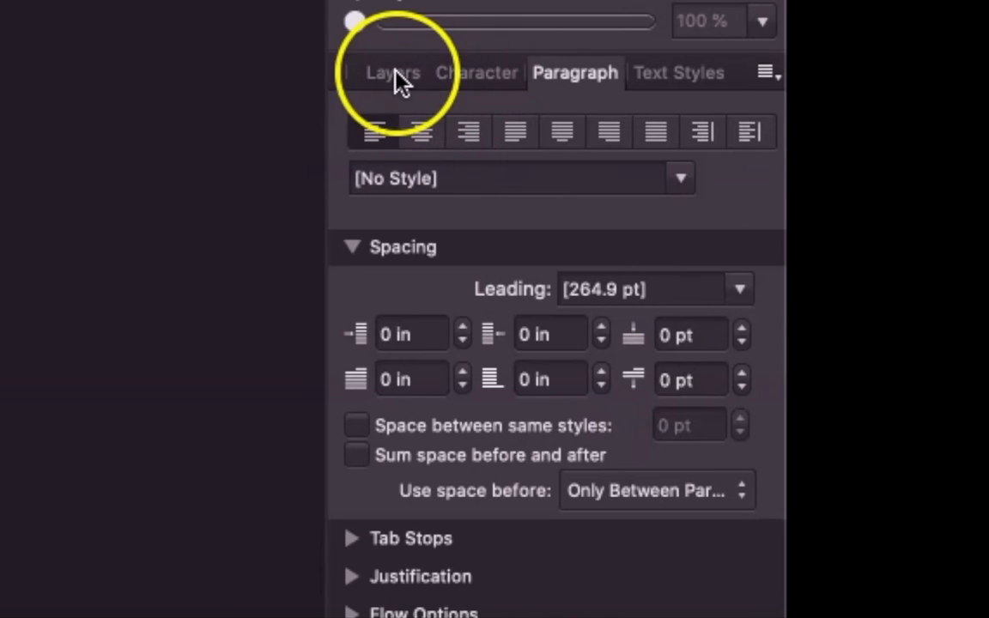
click(833, 232)
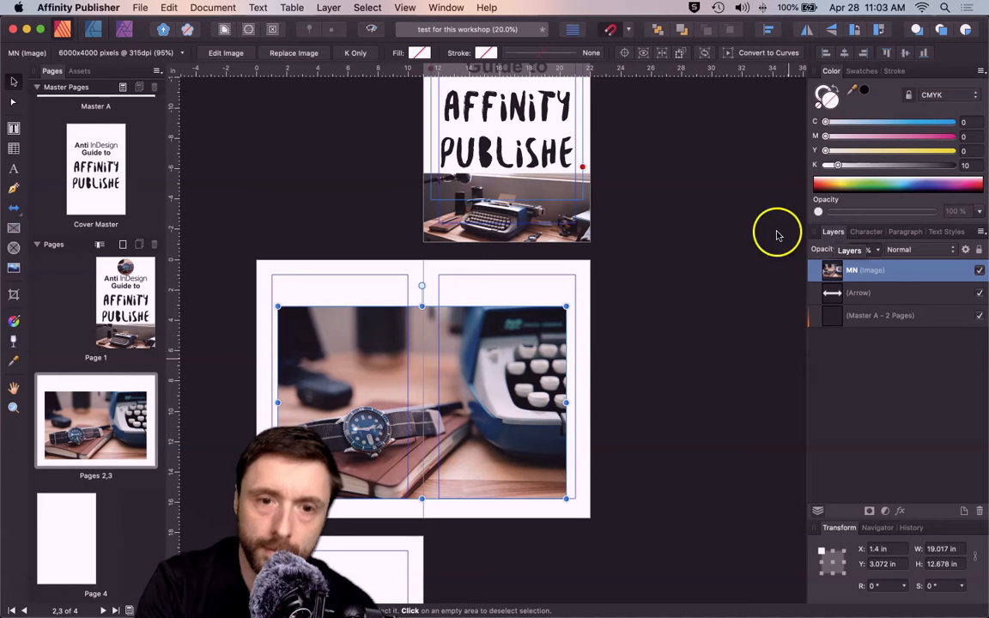
click(293, 288)
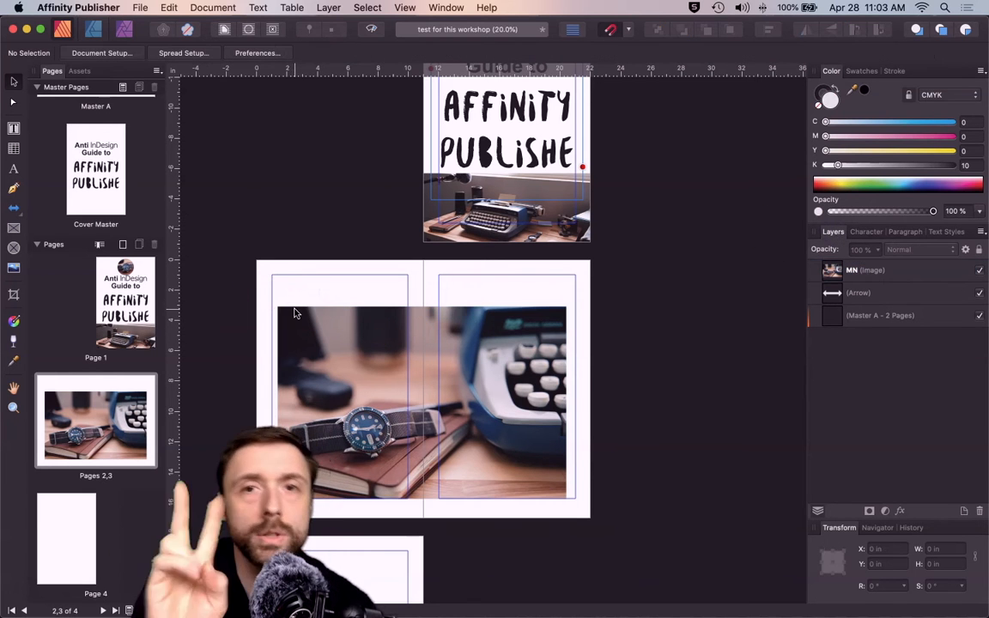
click(301, 320)
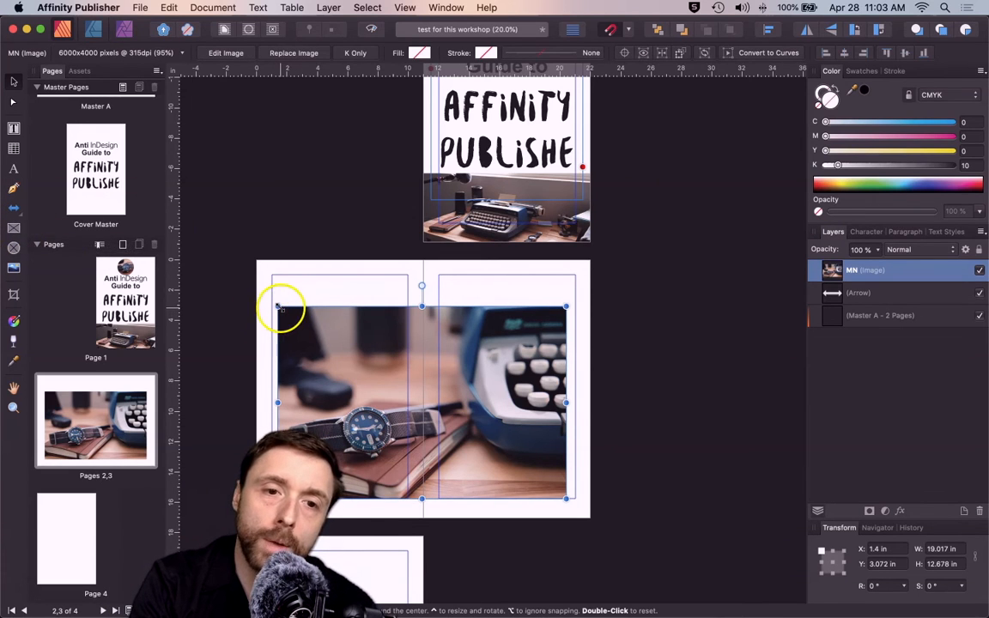
Try resizing and moving the placed photo over the spread, leaving it at about 19.1 by 12.7 in
mouse_move(279, 309)
mouse_down()
mouse_move(359, 360)
mouse_move(406, 444)
mouse_move(281, 318)
mouse_move(256, 307)
mouse_move(270, 309)
mouse_up()
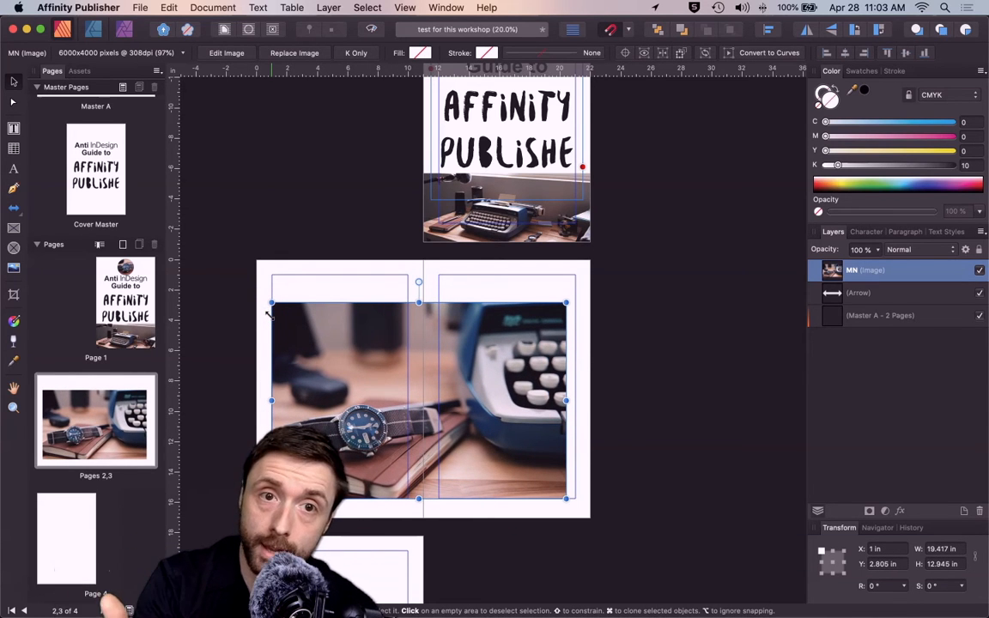
click(271, 303)
drag(271, 302, 364, 323)
click(400, 398)
drag(344, 397, 321, 398)
key(super+z)
drag(388, 385, 315, 364)
drag(407, 422, 616, 447)
drag(491, 450, 480, 426)
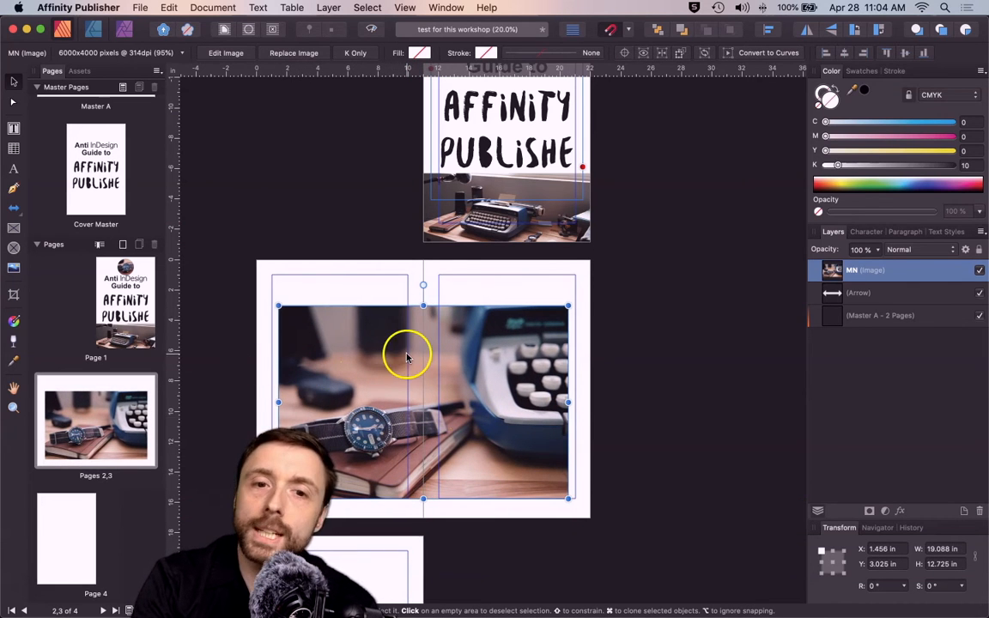
Crop the photo's lower and upper edges to a wide strip around the watch, and undo both crops
click(12, 293)
click(378, 378)
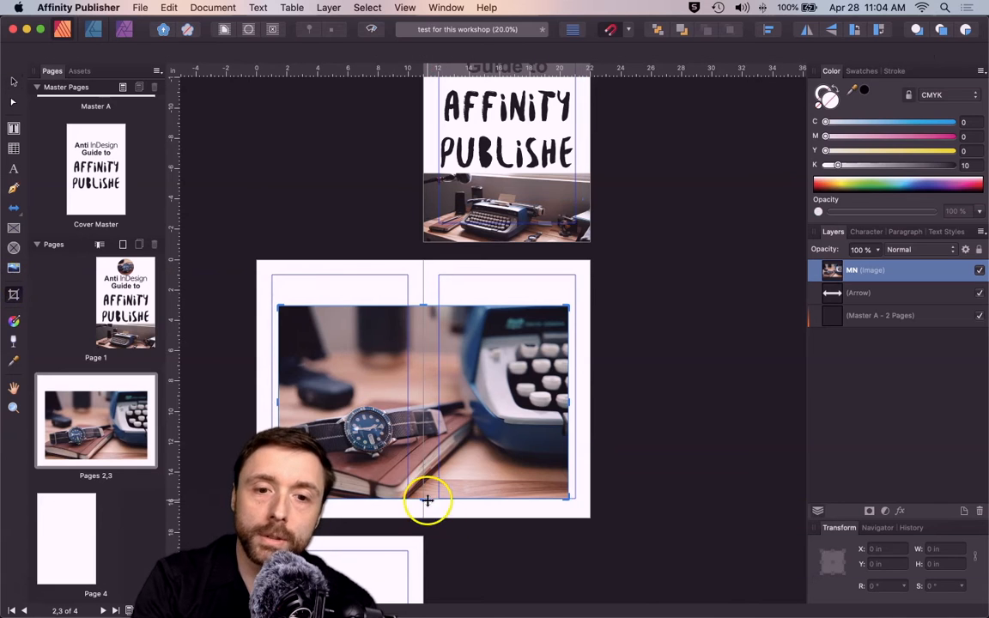
drag(426, 499, 424, 471)
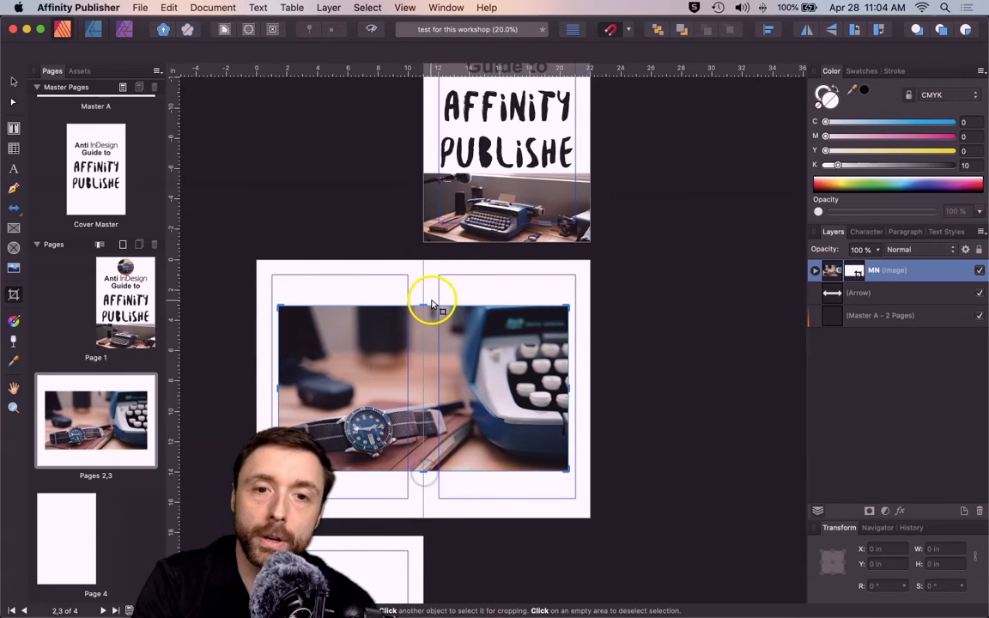
drag(423, 305, 421, 347)
click(266, 257)
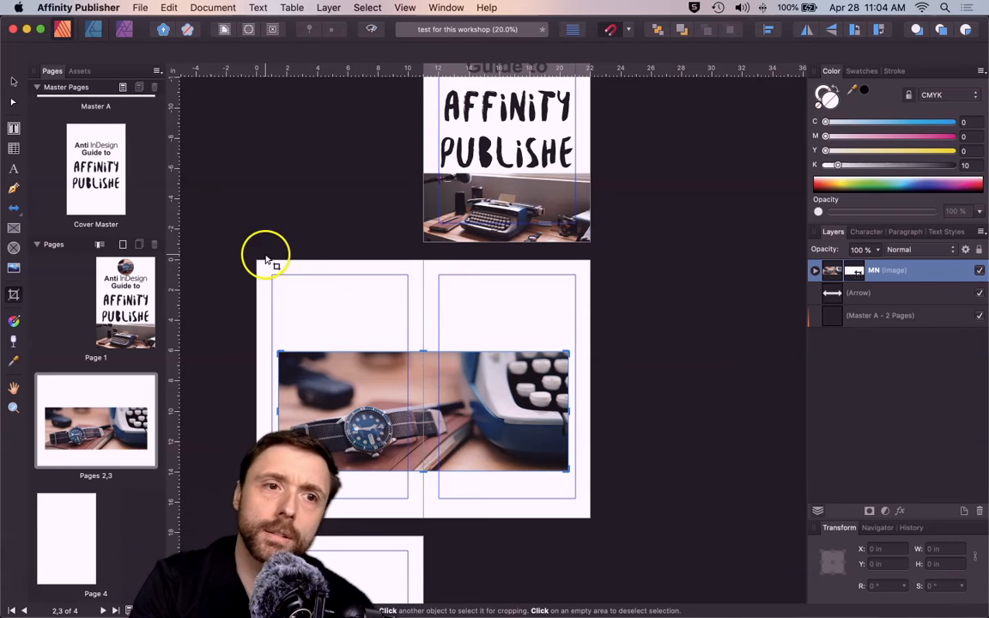
click(14, 82)
click(358, 282)
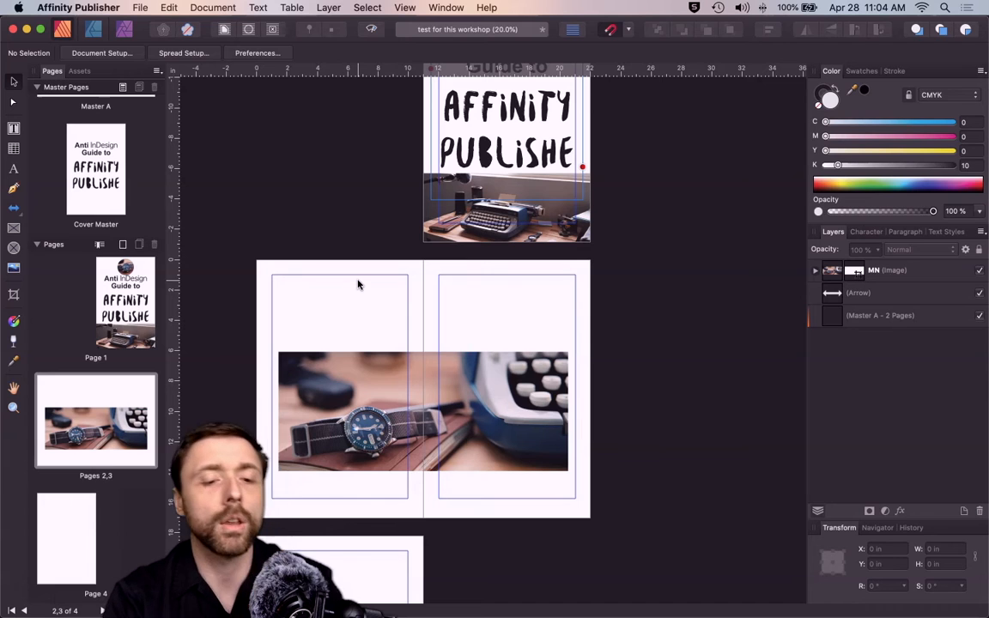
key(super+z)
key(super+z)
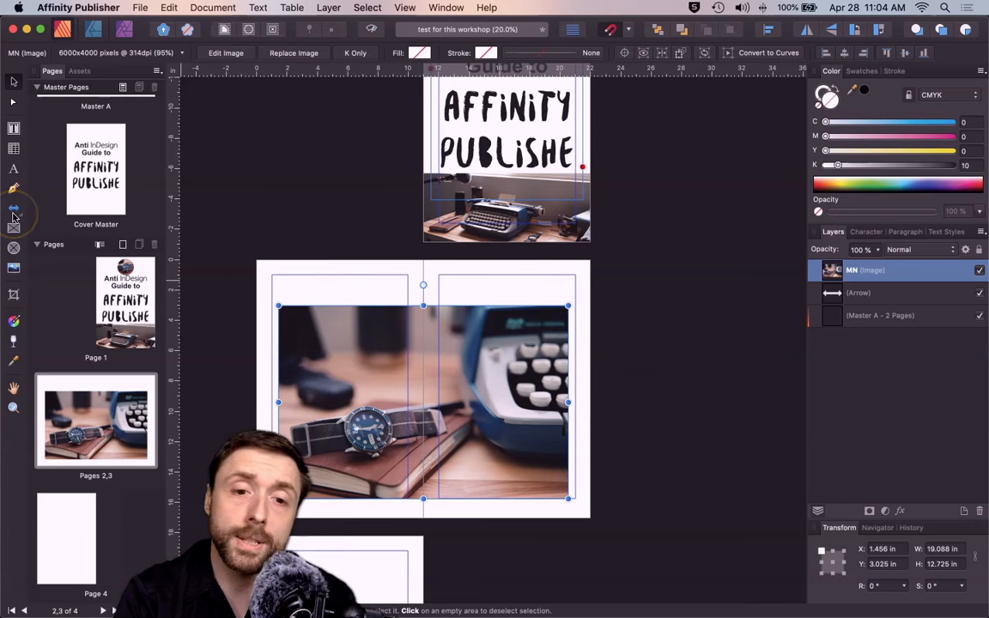
Nest the MN photo layer inside the Arrow layer to clip the image to the arrow, with the photo shifted slightly upward
drag(294, 342, 330, 368)
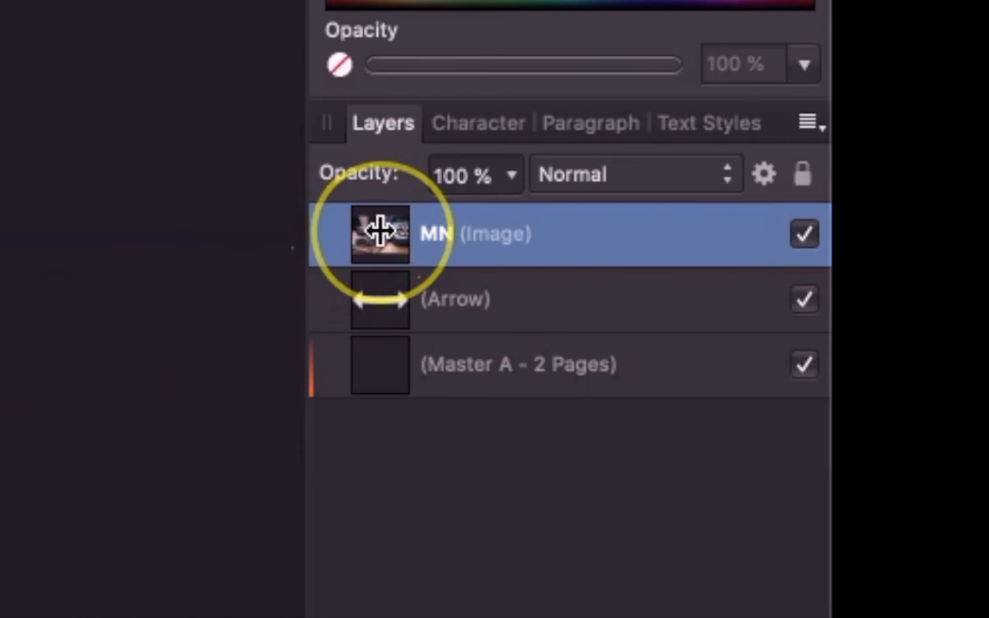
drag(378, 232, 489, 335)
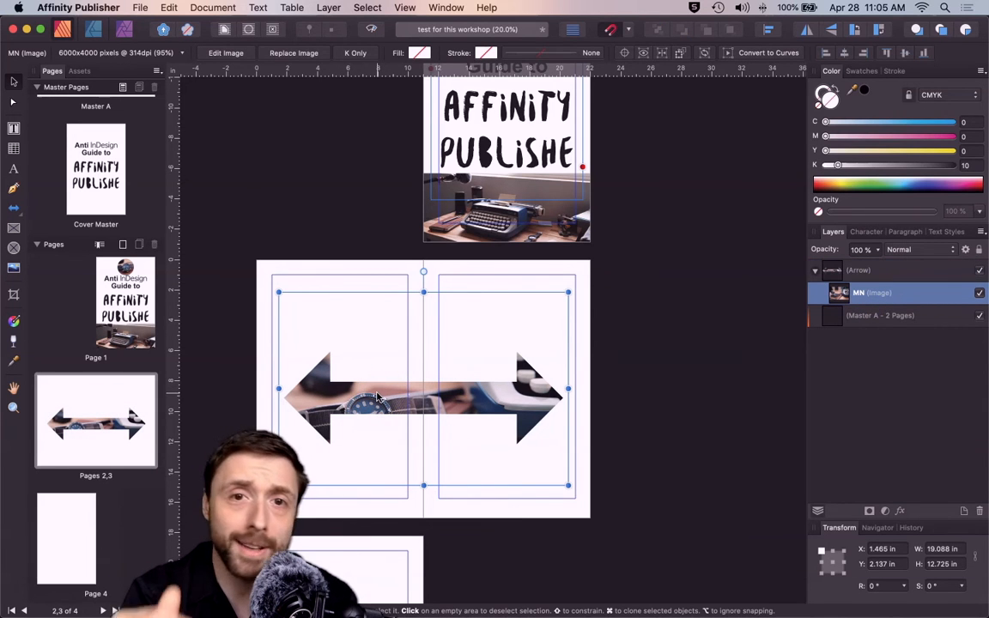
click(257, 309)
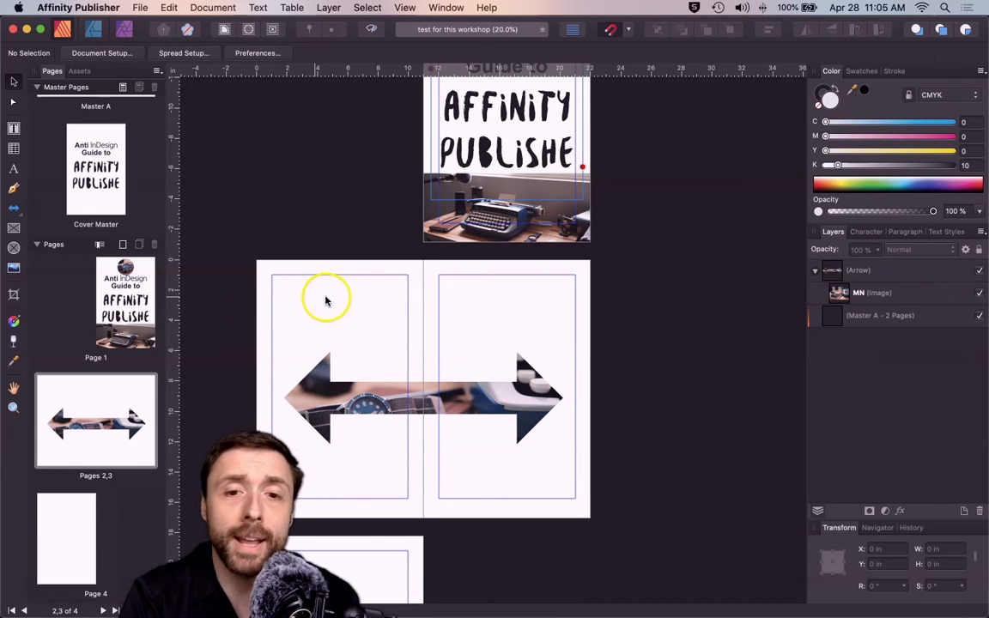
Set the column guides of pages 2–3 to 3 columns in the Guides Manager, keeping the dialog clear of the first page
scroll(329, 301, up, 3)
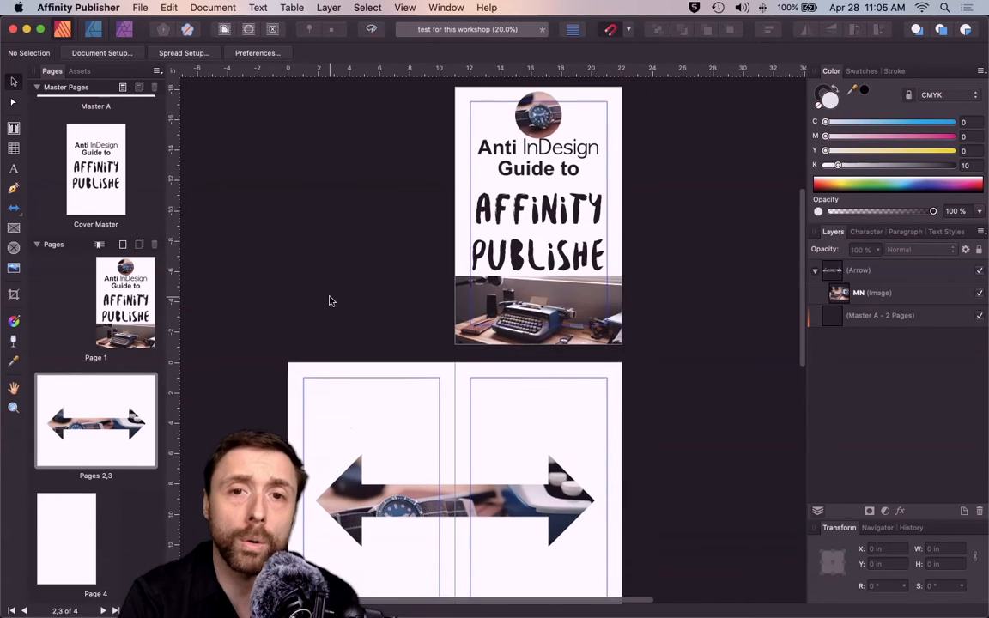
scroll(331, 301, down, 5)
scroll(330, 300, up, 1)
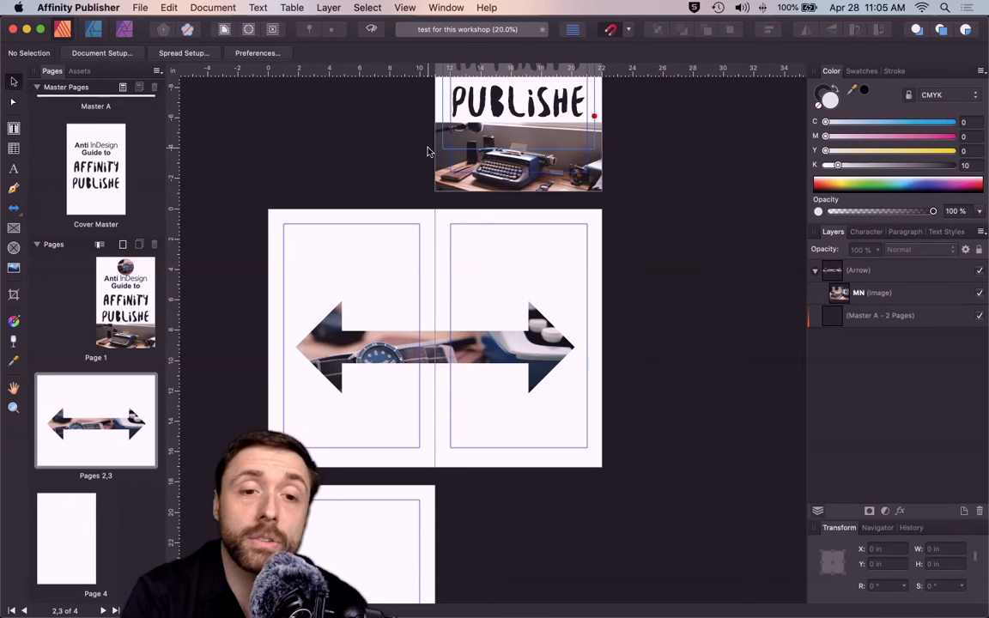
scroll(428, 151, up, 3)
key(super+a)
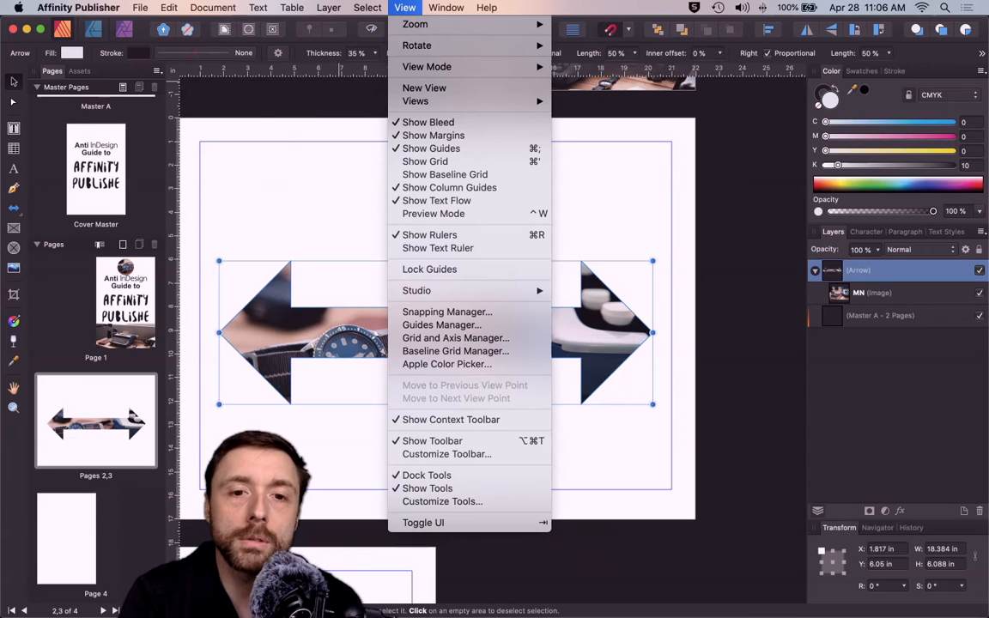
click(430, 327)
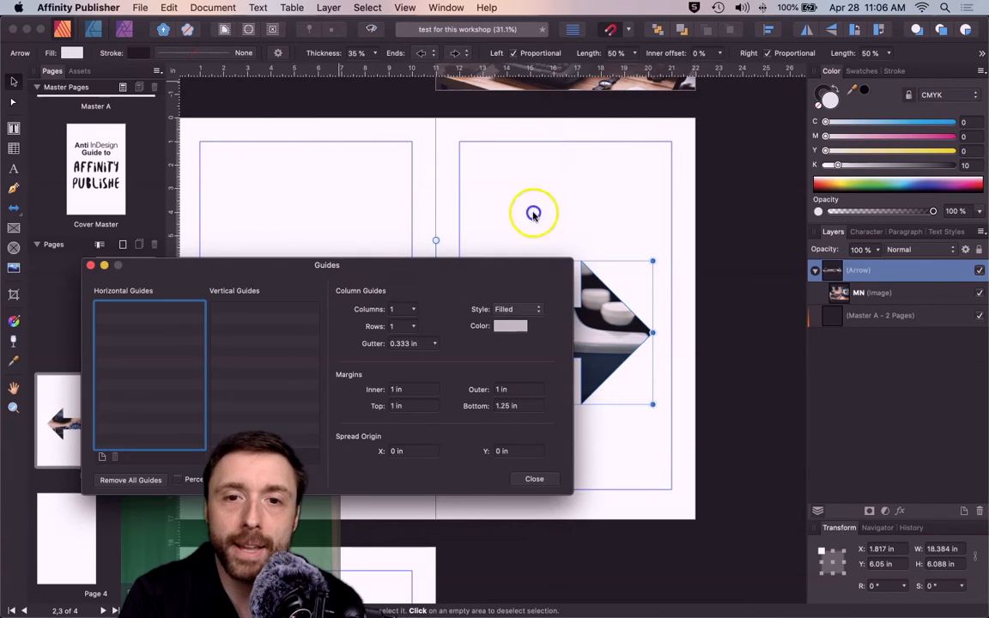
drag(495, 272, 711, 186)
drag(442, 180, 595, 180)
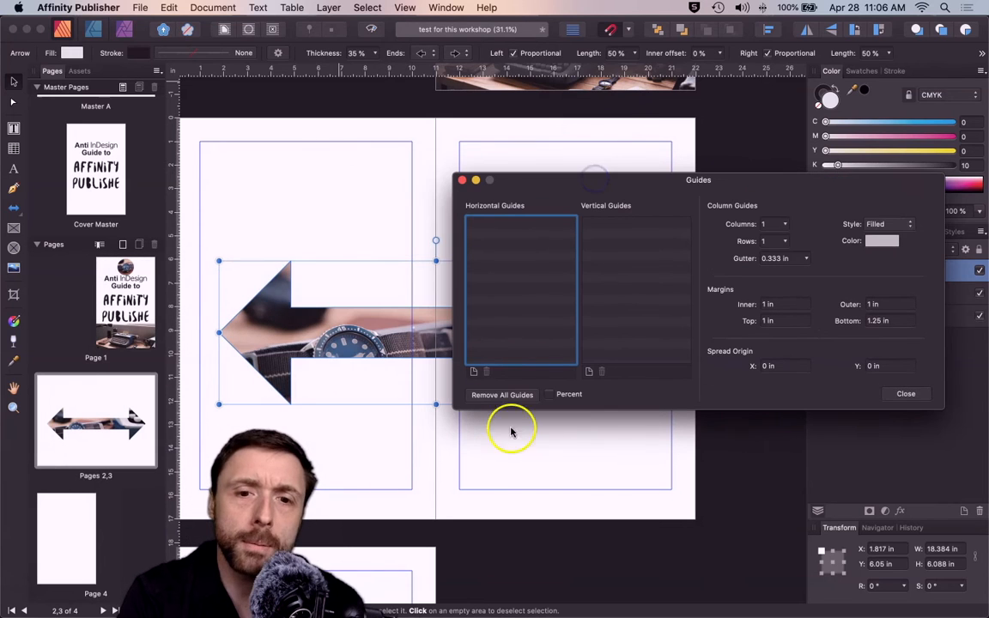
drag(785, 224, 801, 225)
click(785, 242)
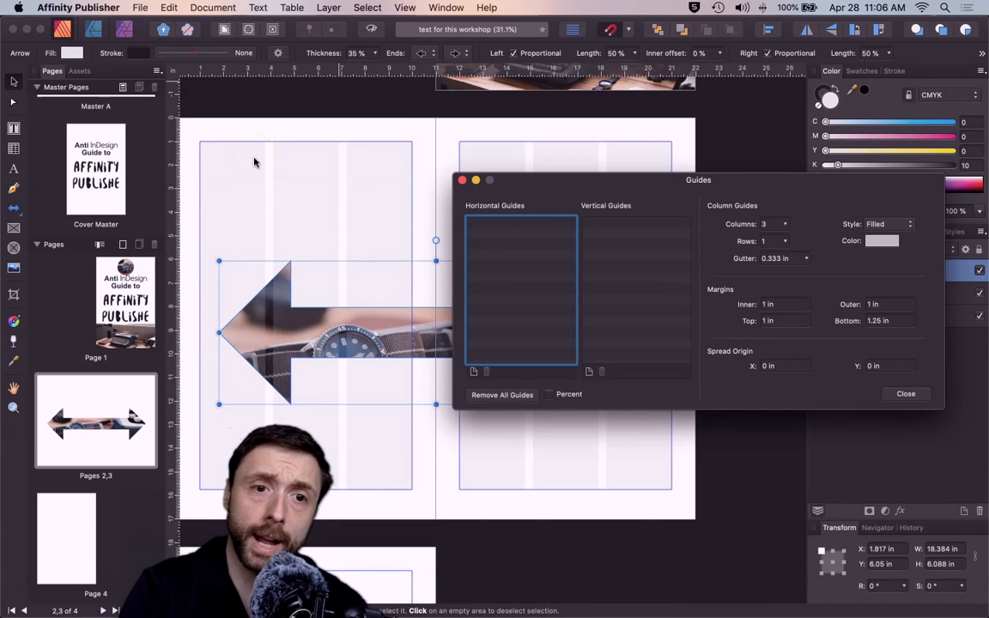
Add vertical ruler guides along both edges of page 2's two column gutters, at 3.778, 4.111, 6.889 and 7.222 in
drag(172, 156, 264, 162)
drag(199, 136, 272, 143)
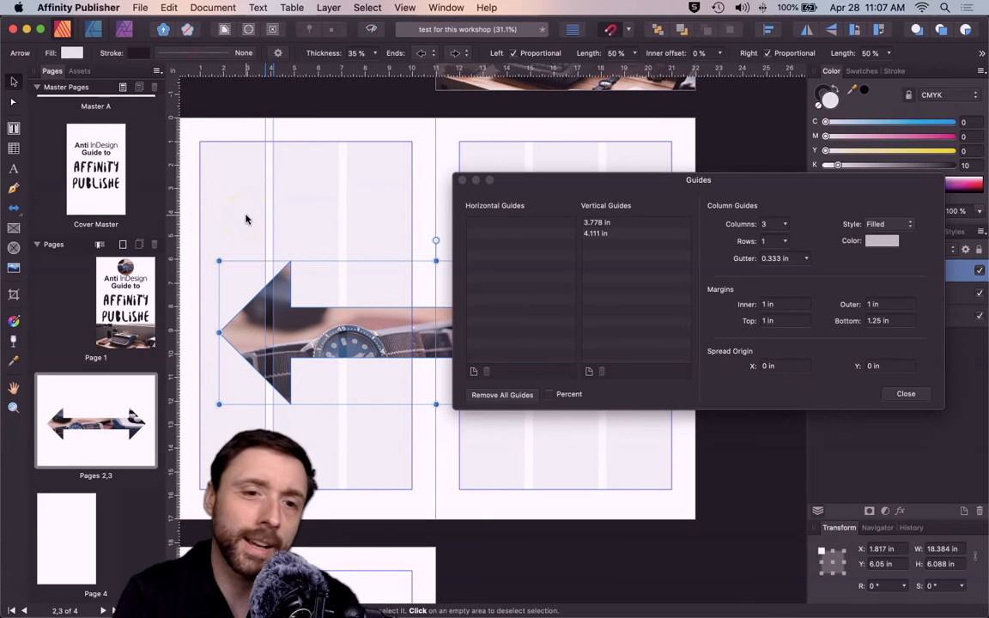
drag(178, 212, 336, 212)
drag(174, 199, 348, 200)
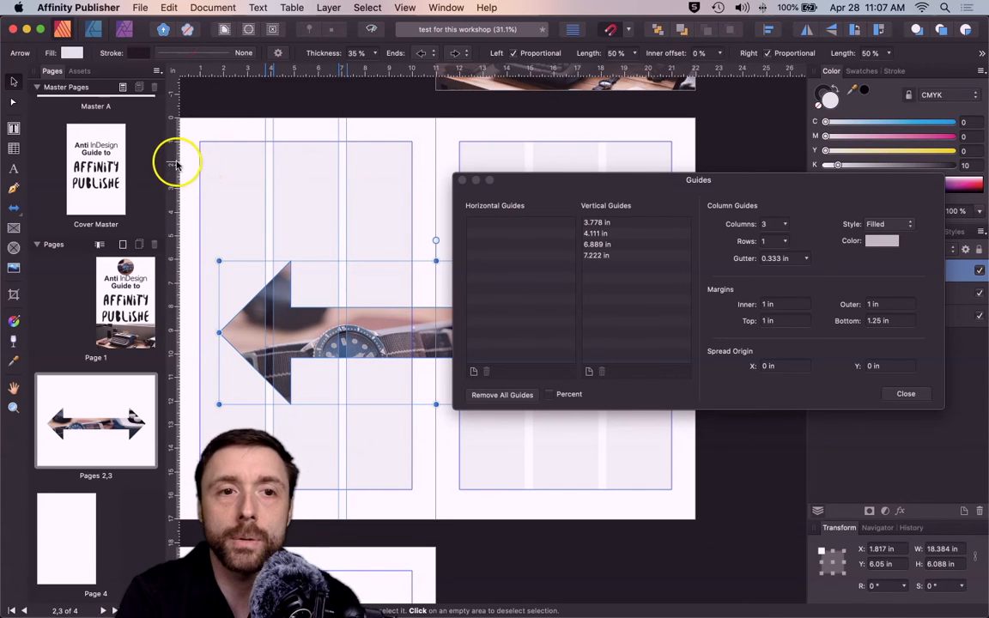
Add a horizontal ruler guide at 1.806 in across the pages 2–3 spread and close the Guides Manager
drag(221, 72, 227, 161)
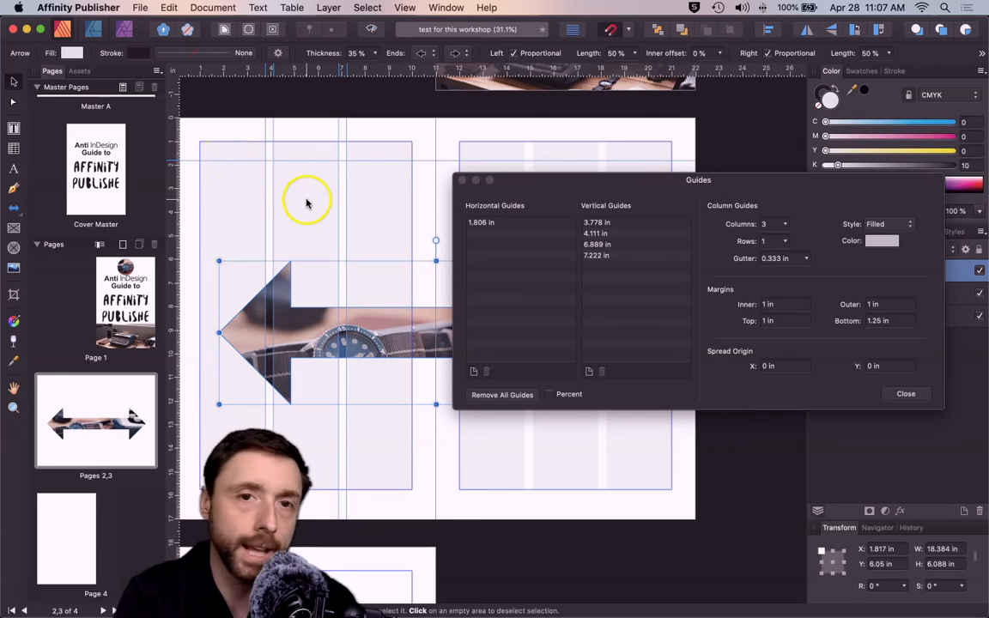
click(232, 190)
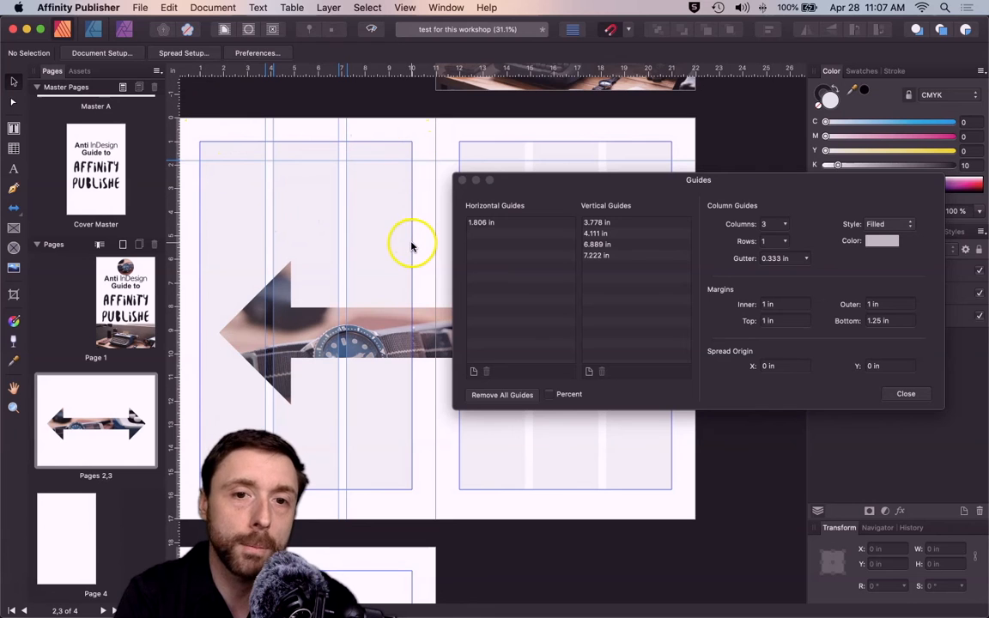
click(906, 393)
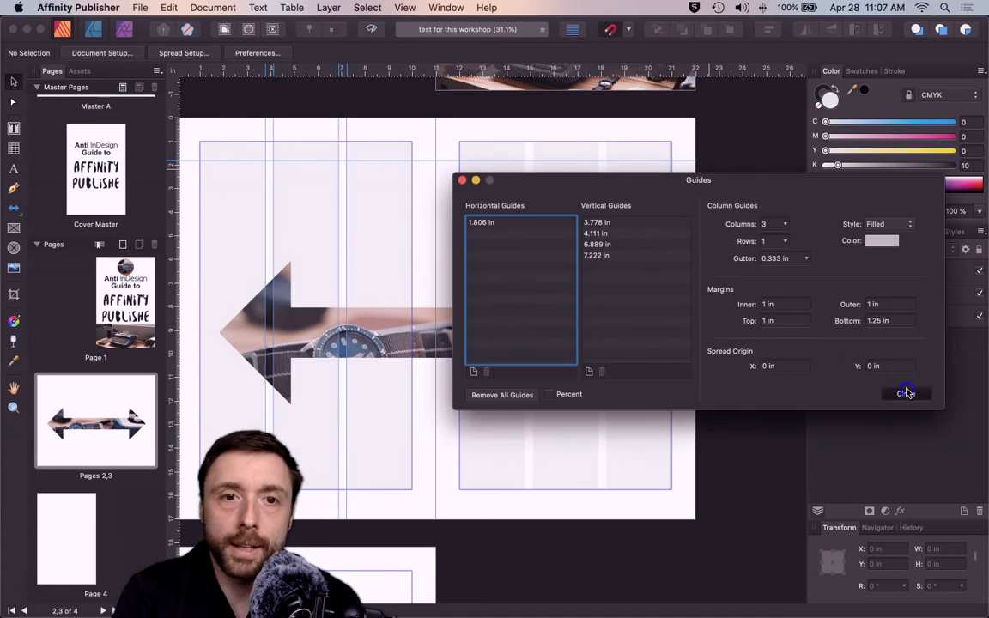
scroll(562, 199, up, 5)
scroll(561, 199, down, 10)
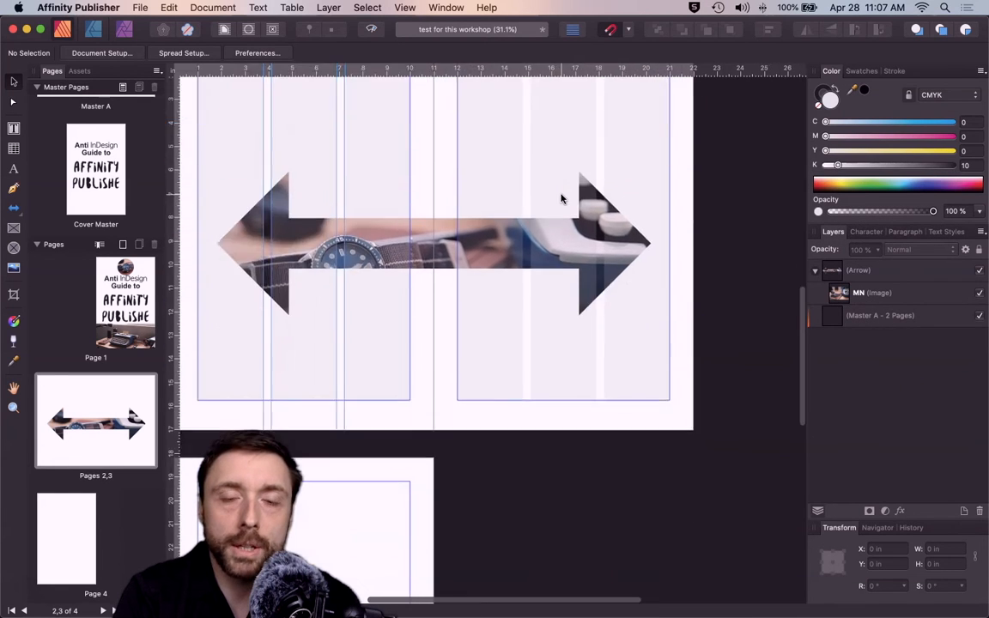
scroll(561, 199, up, 5)
scroll(561, 199, up, 2)
click(564, 172)
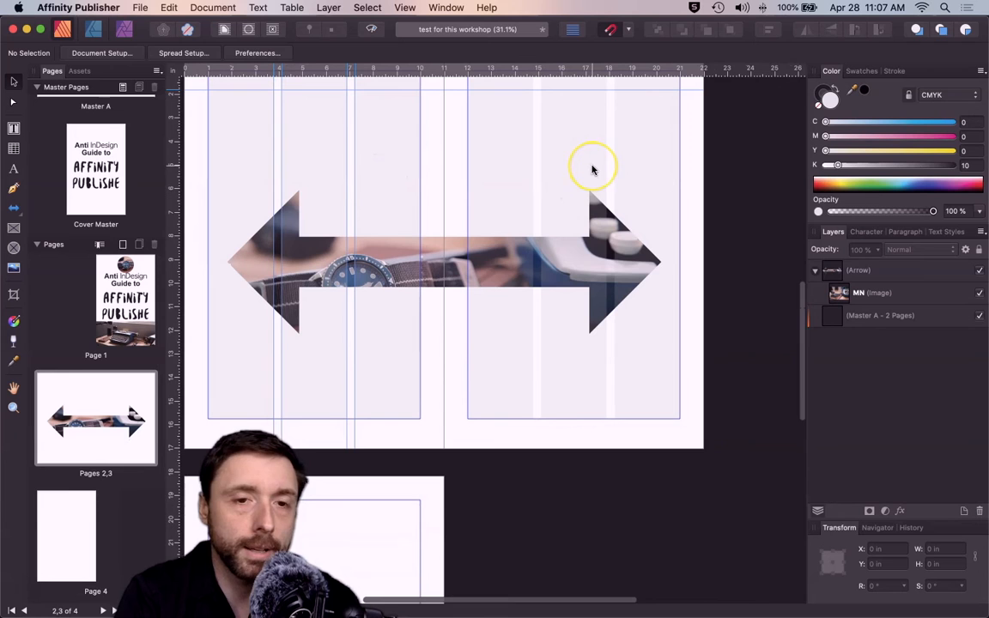
scroll(410, 168, up, 5)
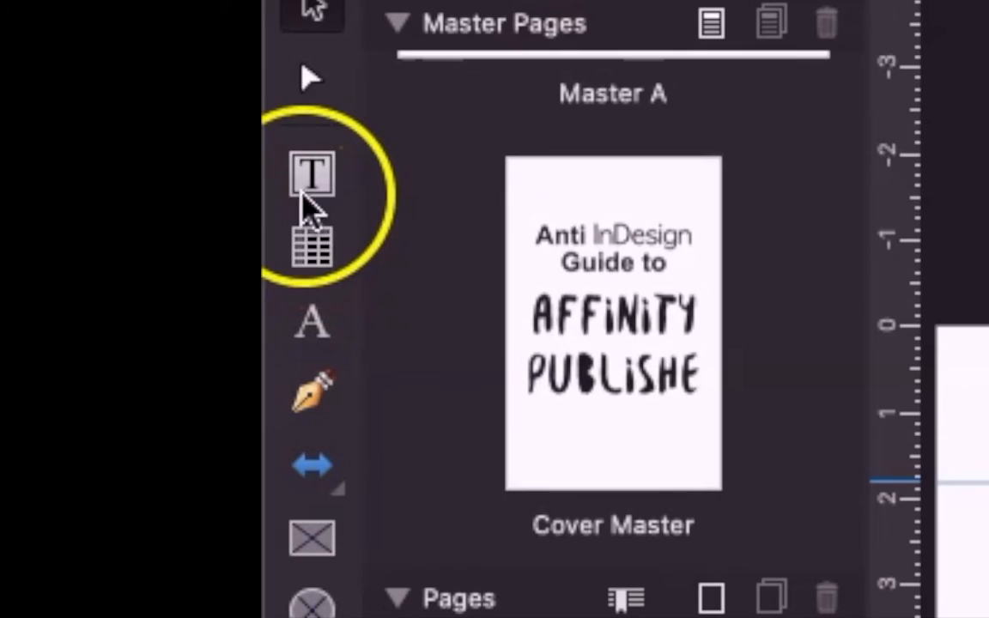
Draw a text frame about 9 × 13.944 in on page 3, starting at the 1.806 in guide, and insert filler text
click(304, 174)
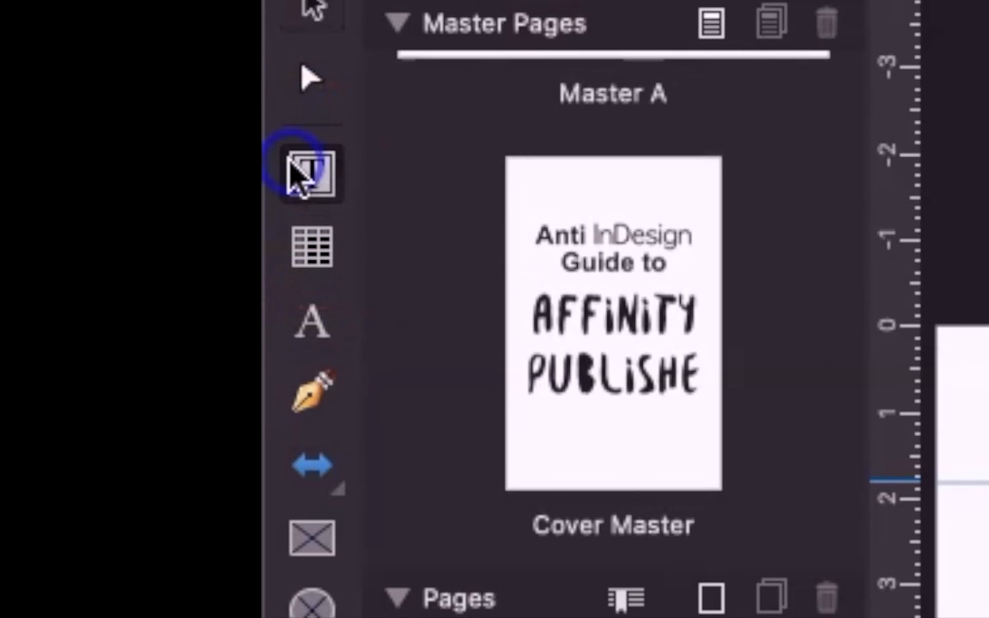
drag(467, 213, 680, 542)
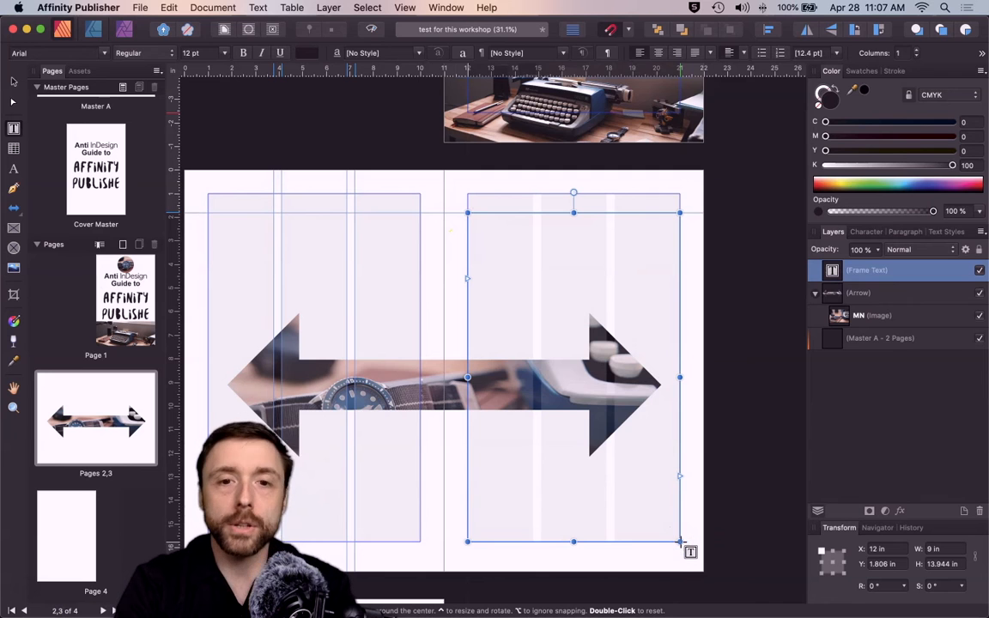
click(500, 355)
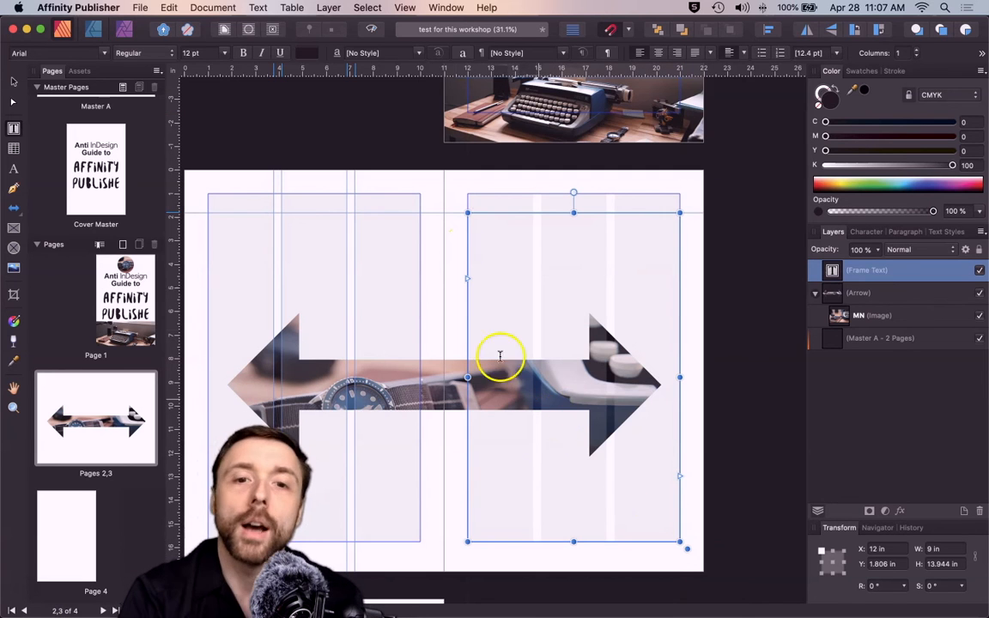
right_click(467, 302)
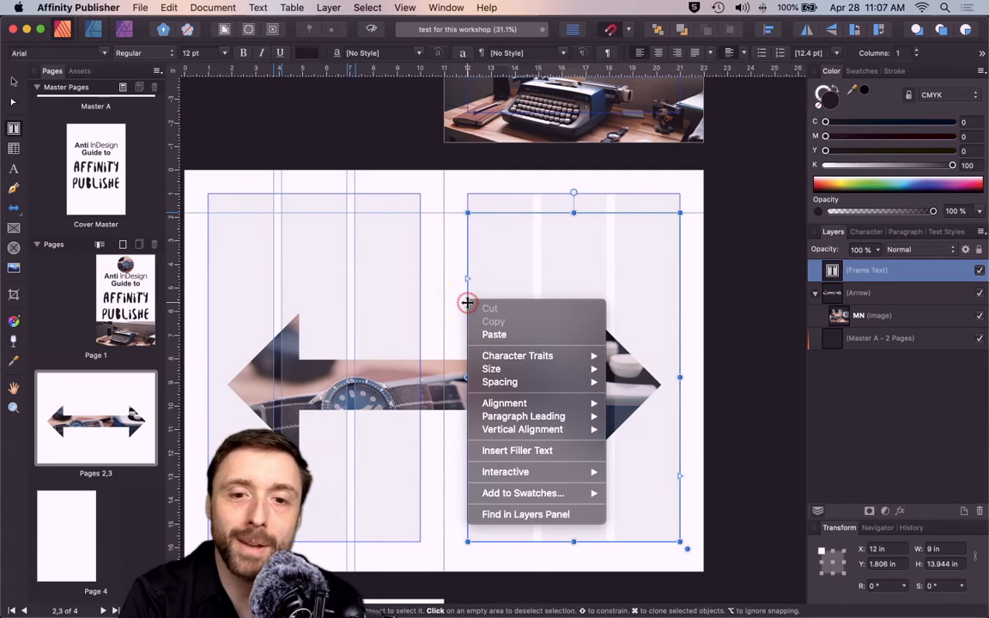
click(515, 451)
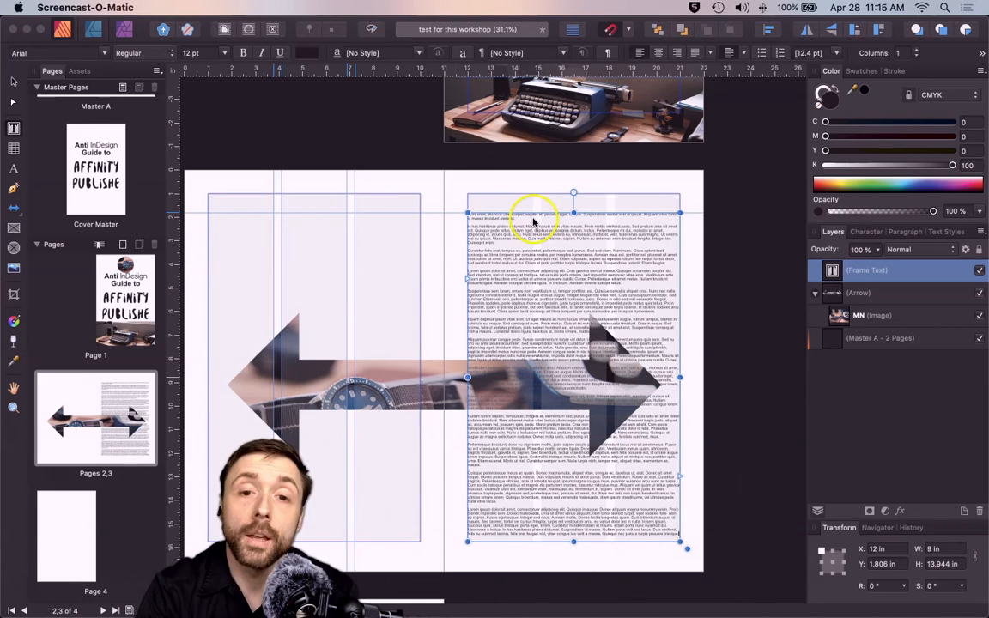
Split page 3's text frame into 3 columns and shorten it to about 10.609 in high
click(533, 220)
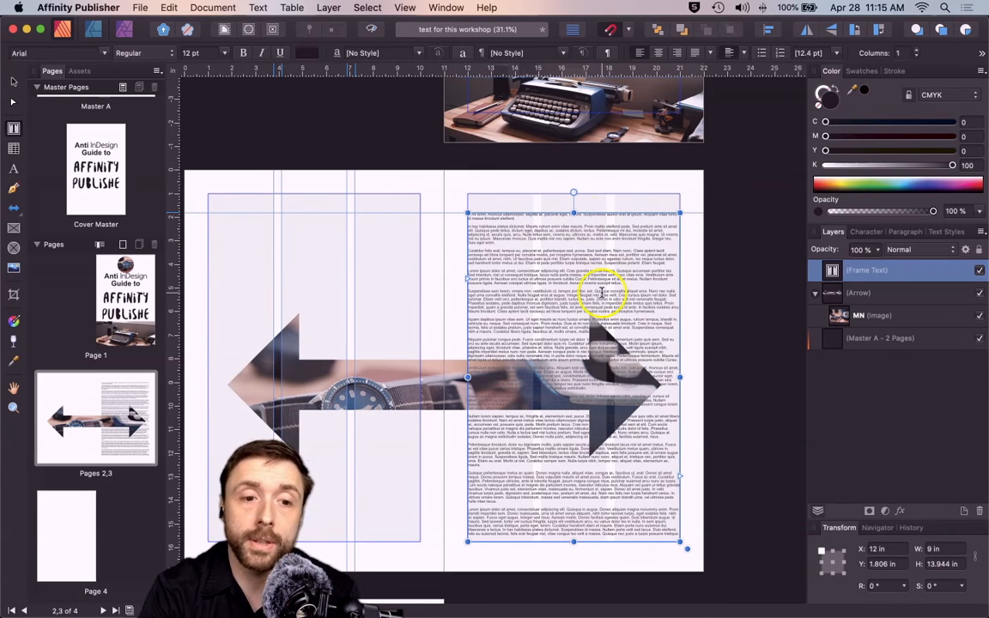
click(916, 49)
click(916, 50)
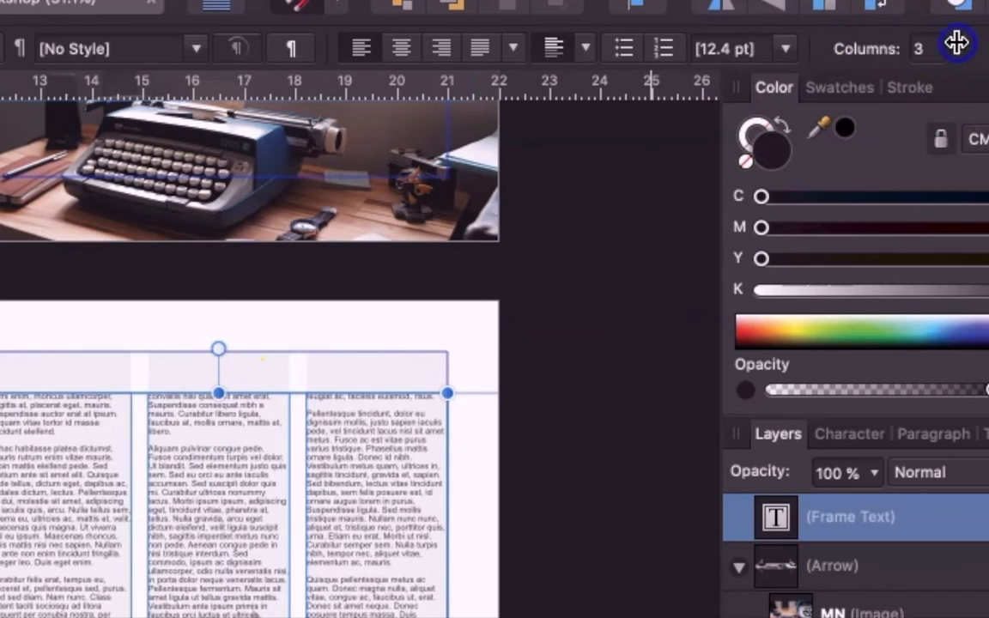
click(916, 50)
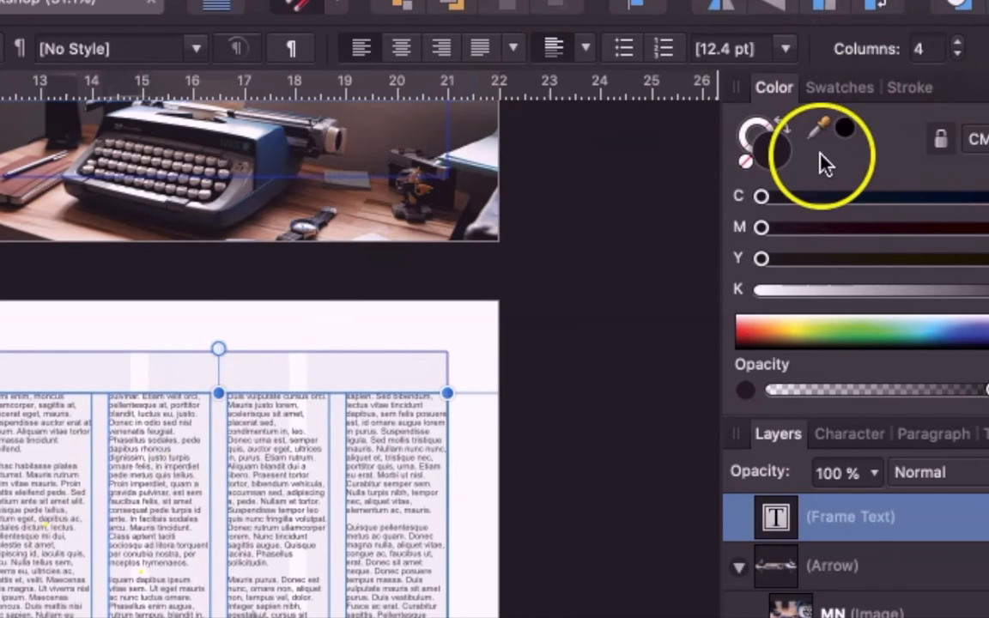
click(956, 55)
drag(595, 585, 685, 352)
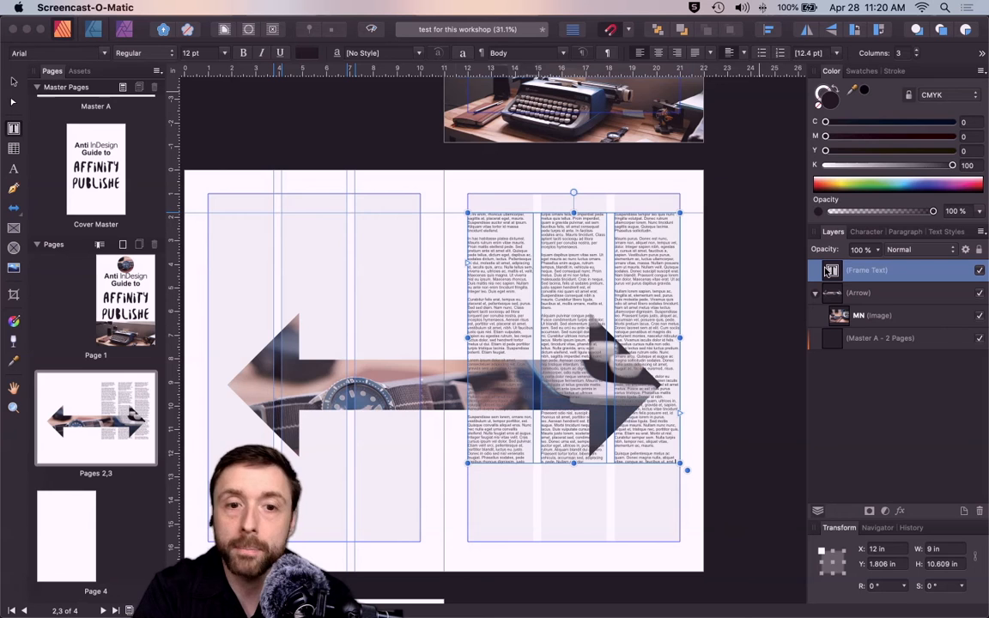
Try the Jump and Square text wrap styles on the Arrow shape, settling on Tight
click(338, 355)
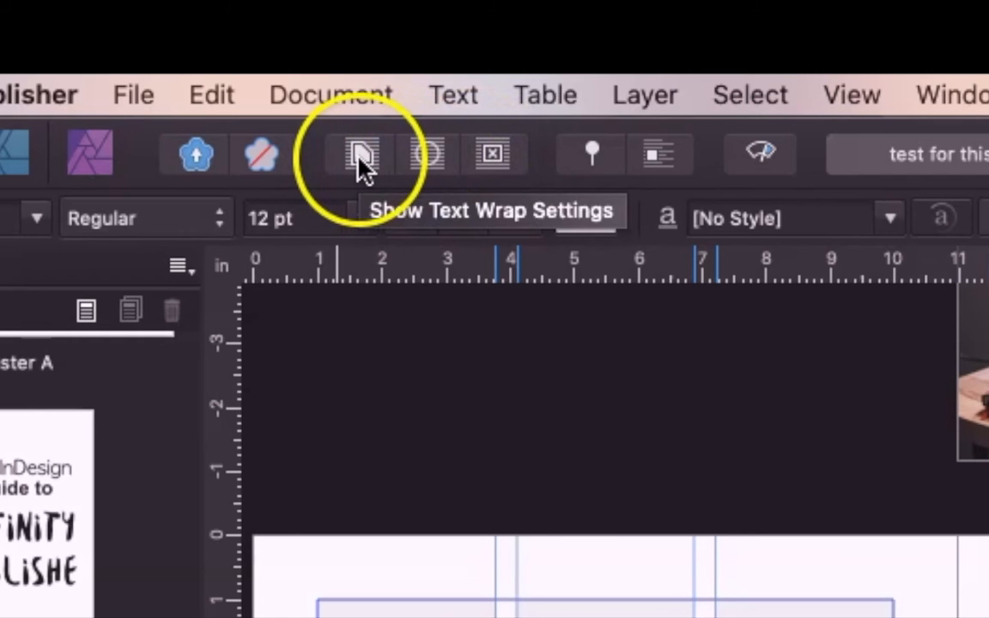
click(225, 30)
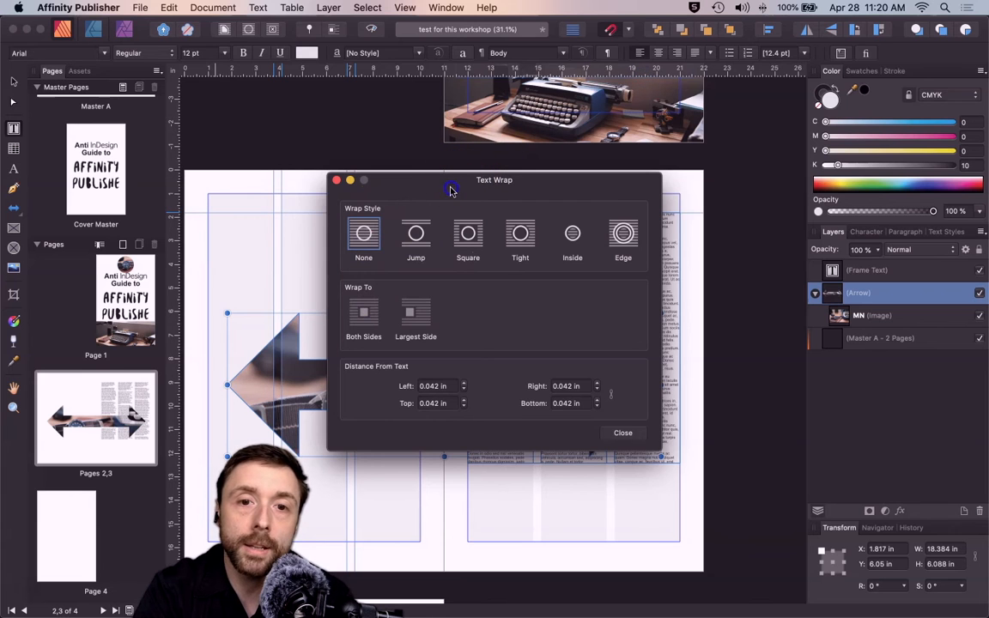
click(416, 235)
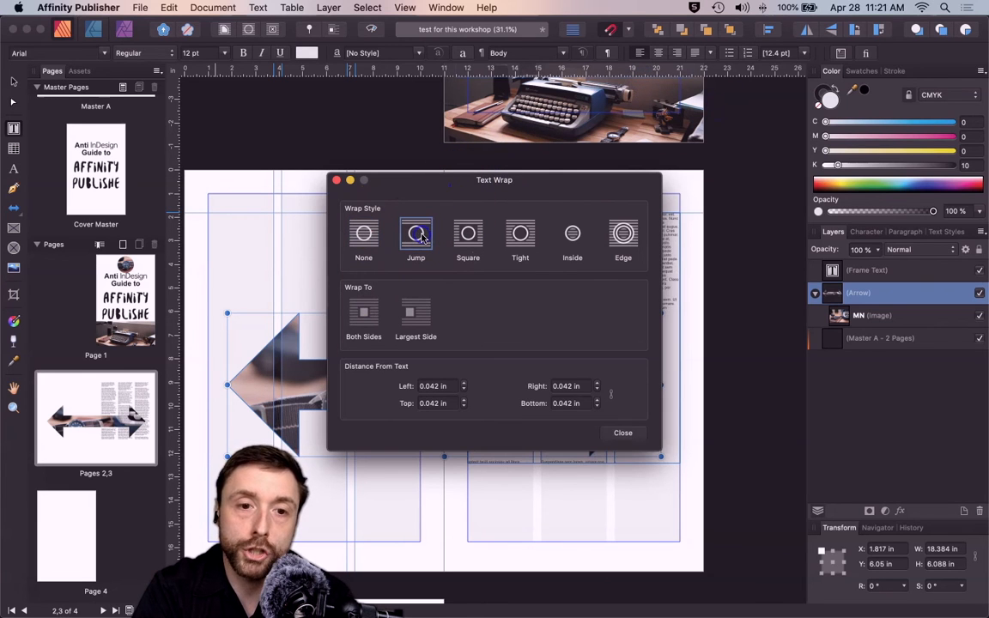
drag(536, 181, 749, 334)
drag(838, 350, 853, 347)
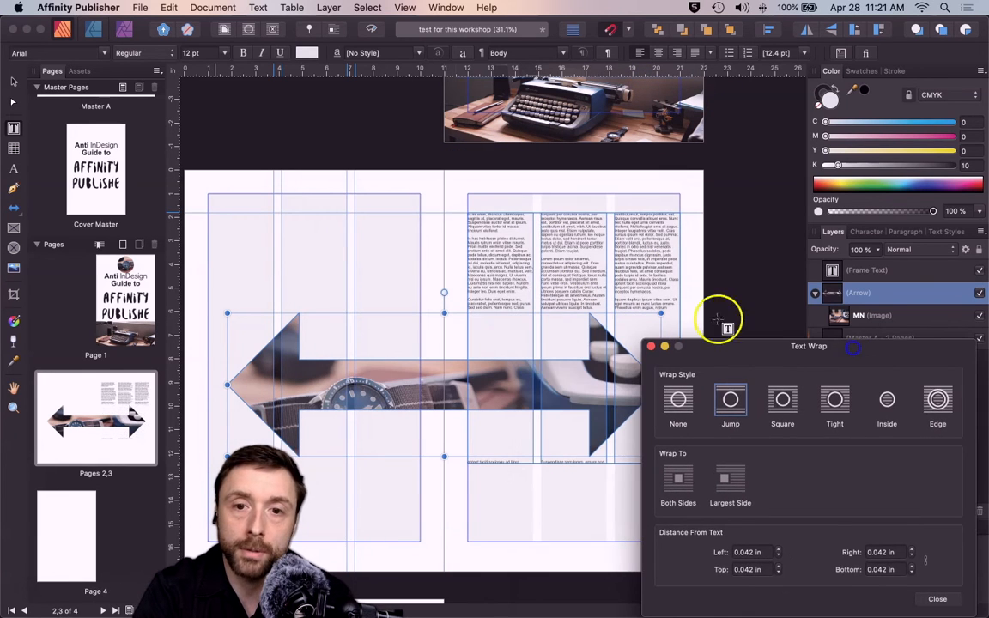
click(795, 399)
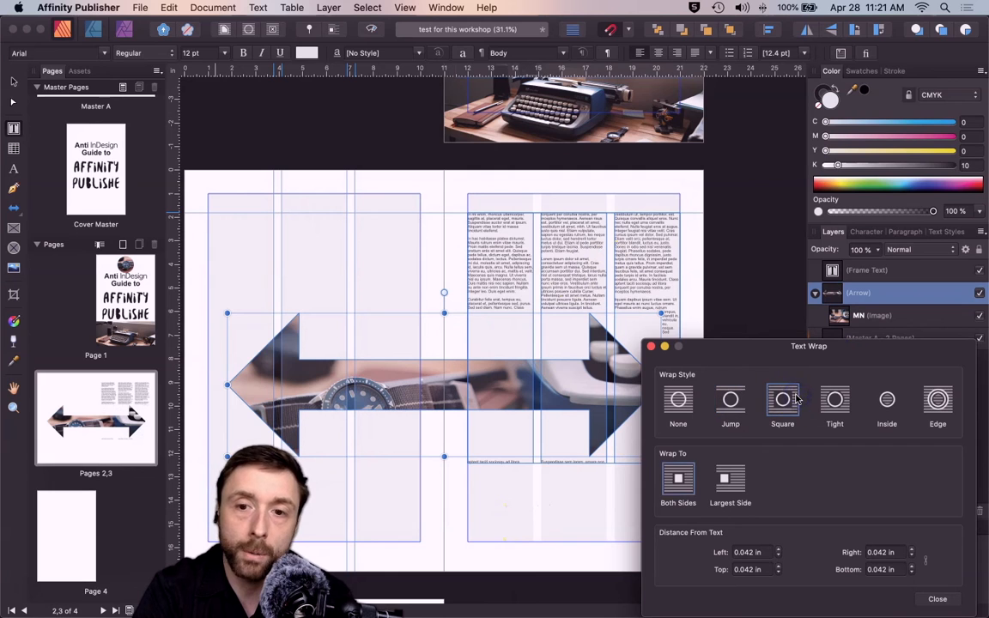
click(835, 401)
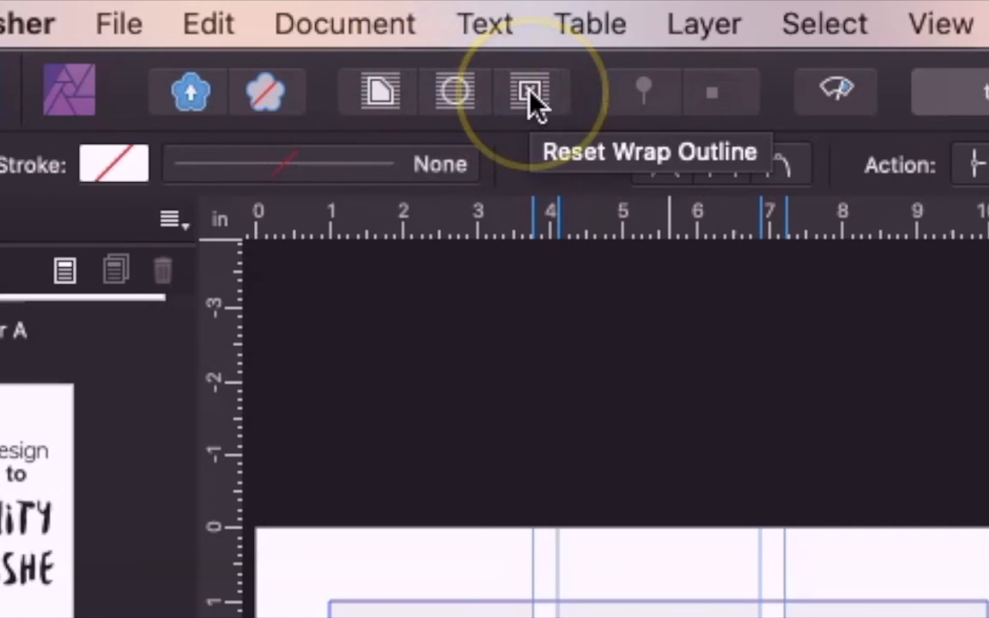
Edit the arrow's text wrap outline by moving the nodes around the page 3 arrowhead slightly outward
click(531, 92)
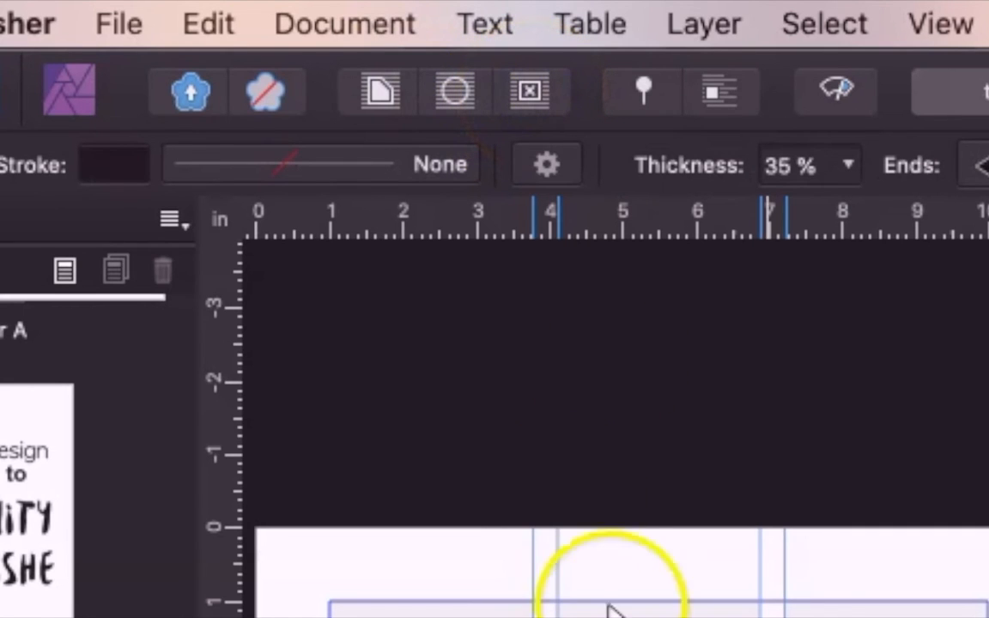
click(453, 91)
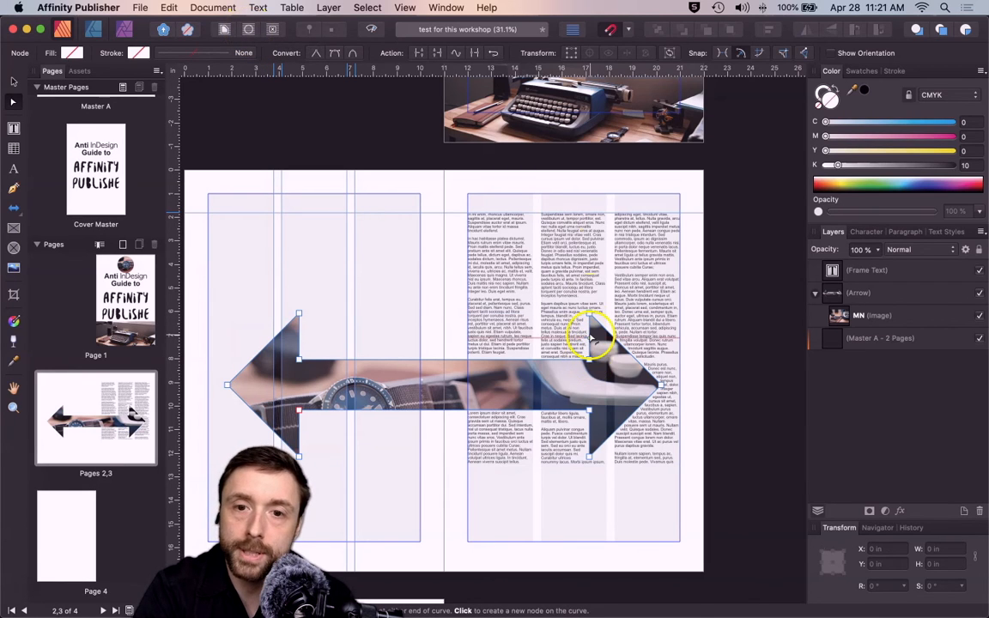
click(589, 314)
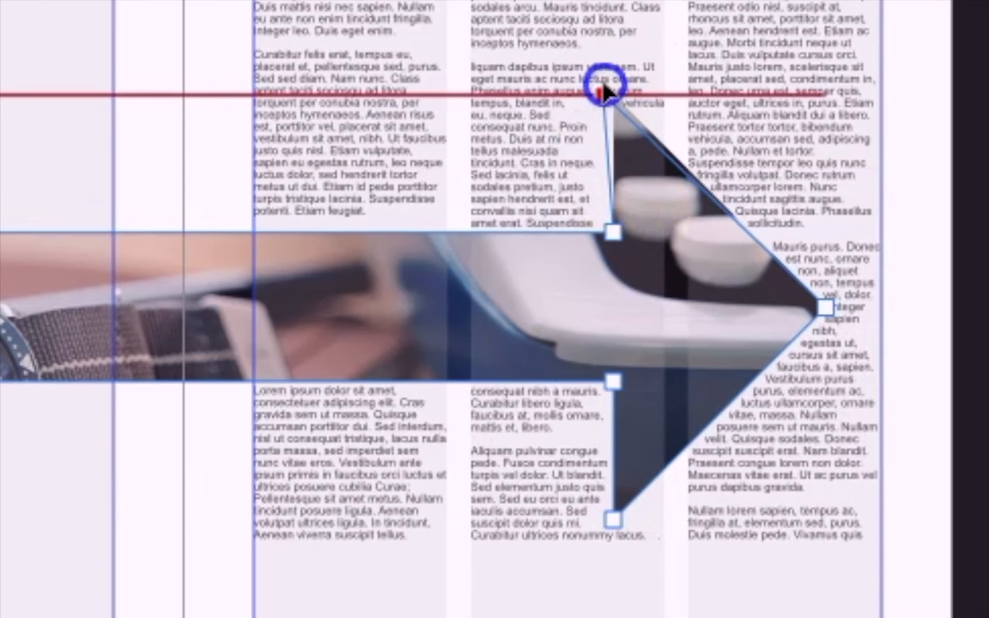
mouse_move(605, 91)
mouse_down()
mouse_move(605, 60)
mouse_move(603, 70)
mouse_up()
drag(613, 231, 598, 221)
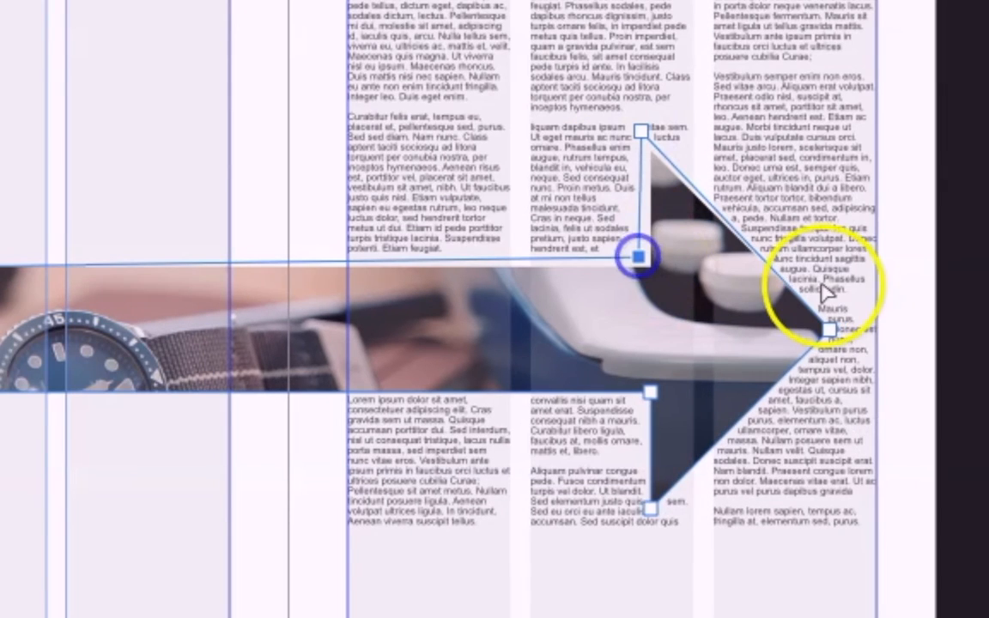
drag(826, 307, 850, 328)
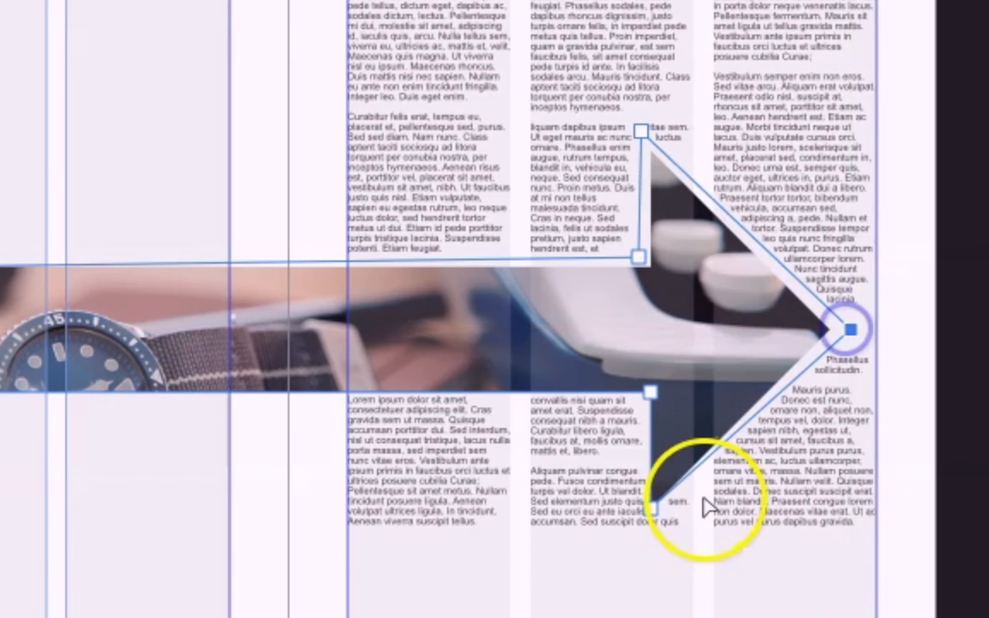
drag(651, 508, 654, 523)
drag(649, 393, 635, 396)
drag(653, 524, 631, 524)
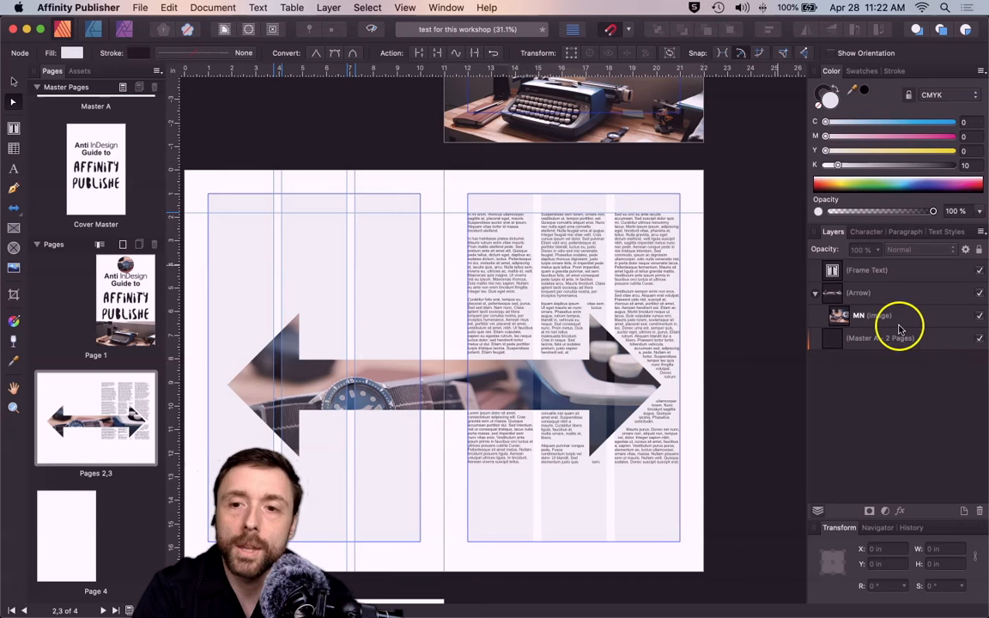
Open the Resource Manager and expand the MN.jpeg entry to check its placements and placed DPI
click(863, 316)
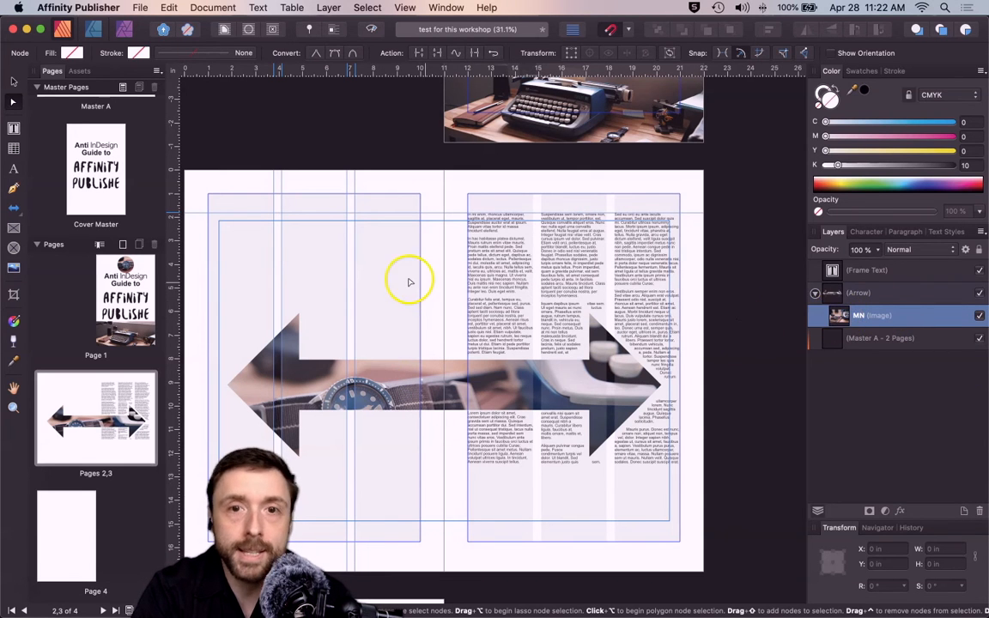
scroll(411, 279, up, 10)
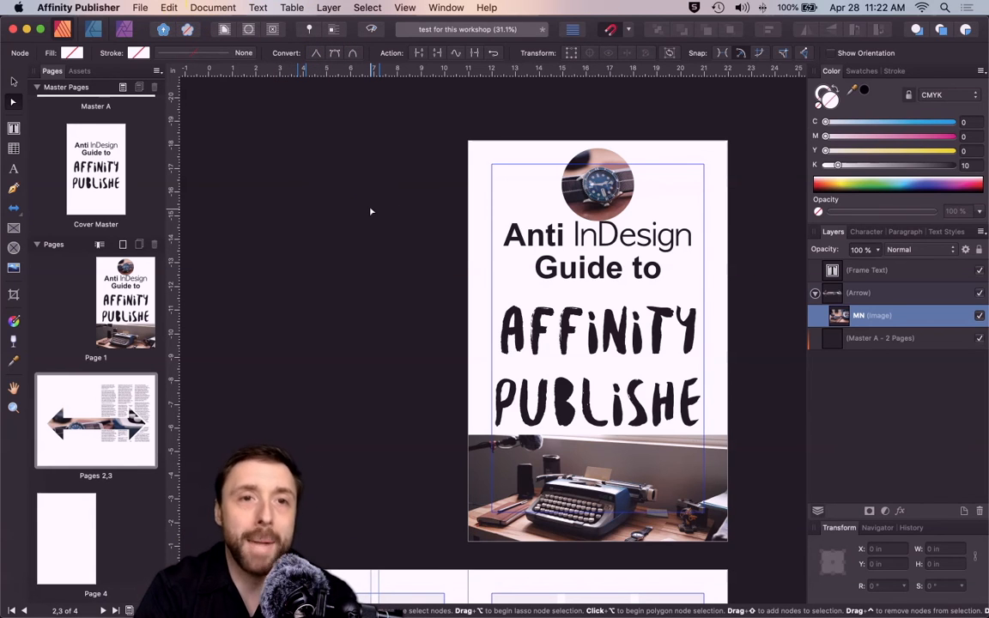
click(206, 9)
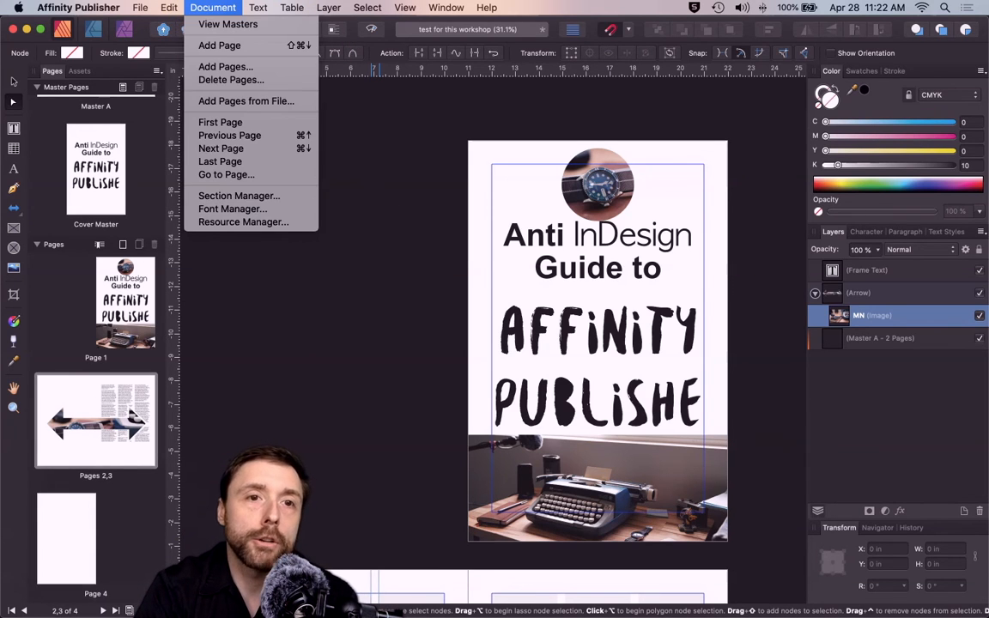
click(206, 221)
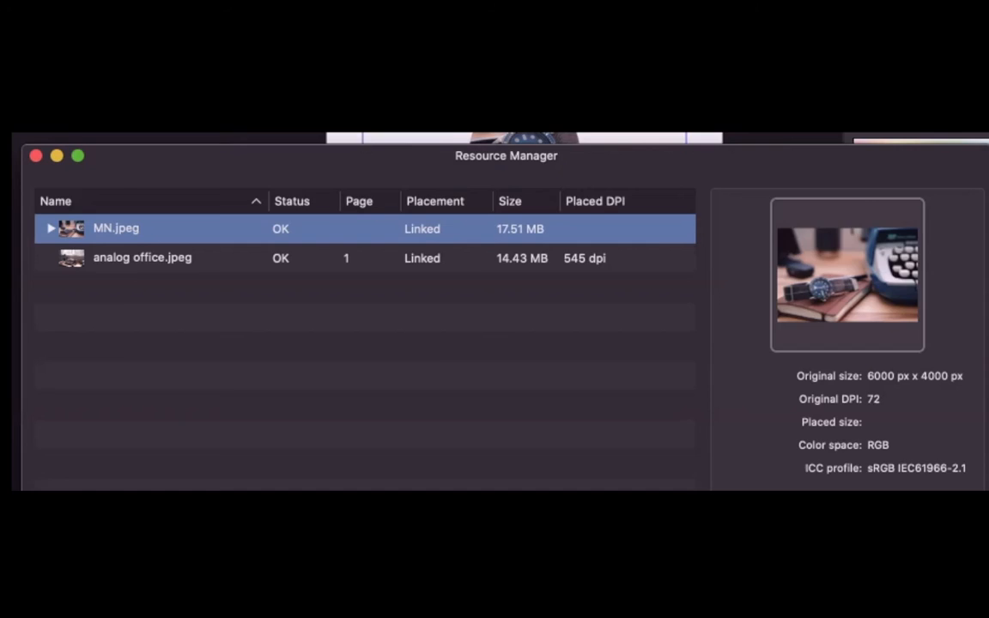
click(51, 228)
click(137, 295)
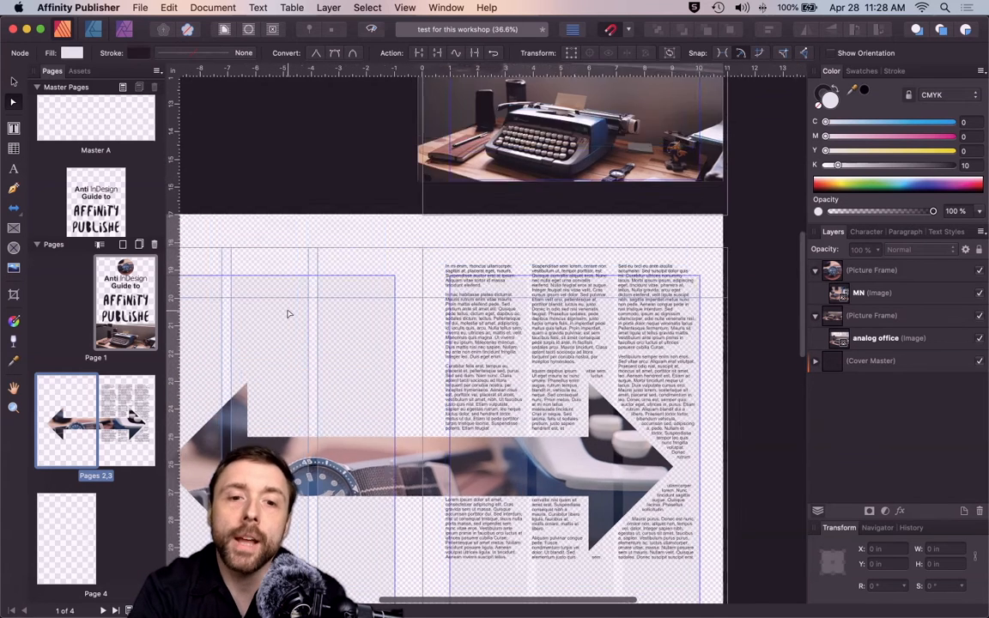
Show the saved assets in the Logo category and review the pages 2–3 spread
scroll(288, 315, up, 2)
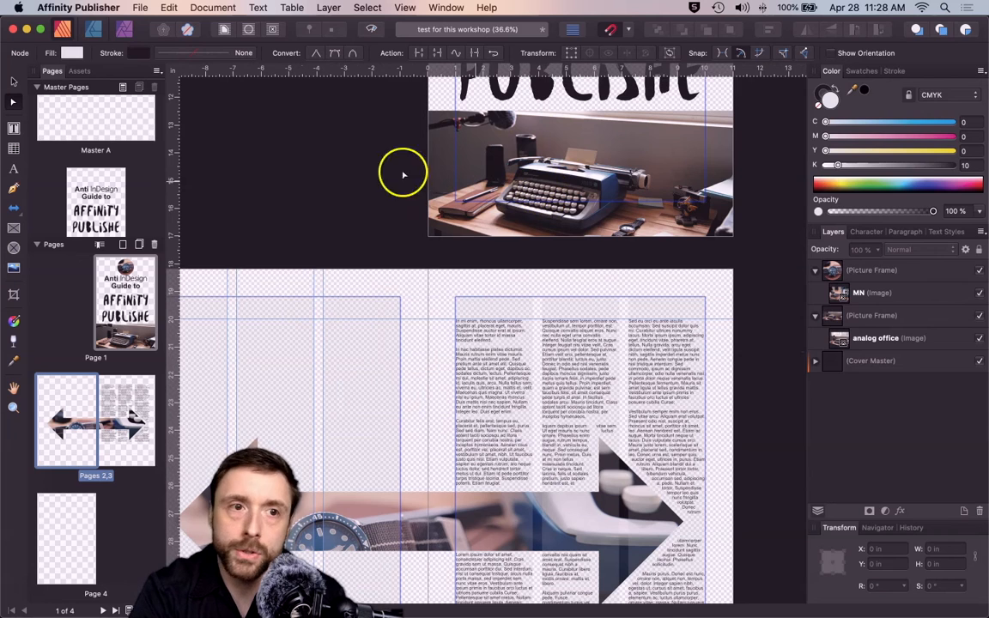
click(86, 73)
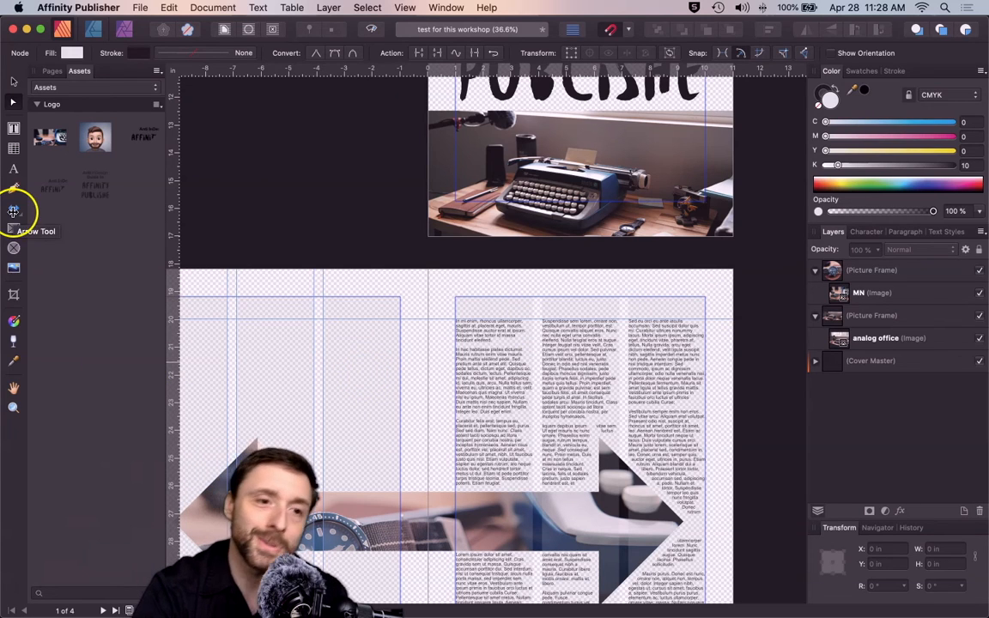
scroll(474, 260, down, 1)
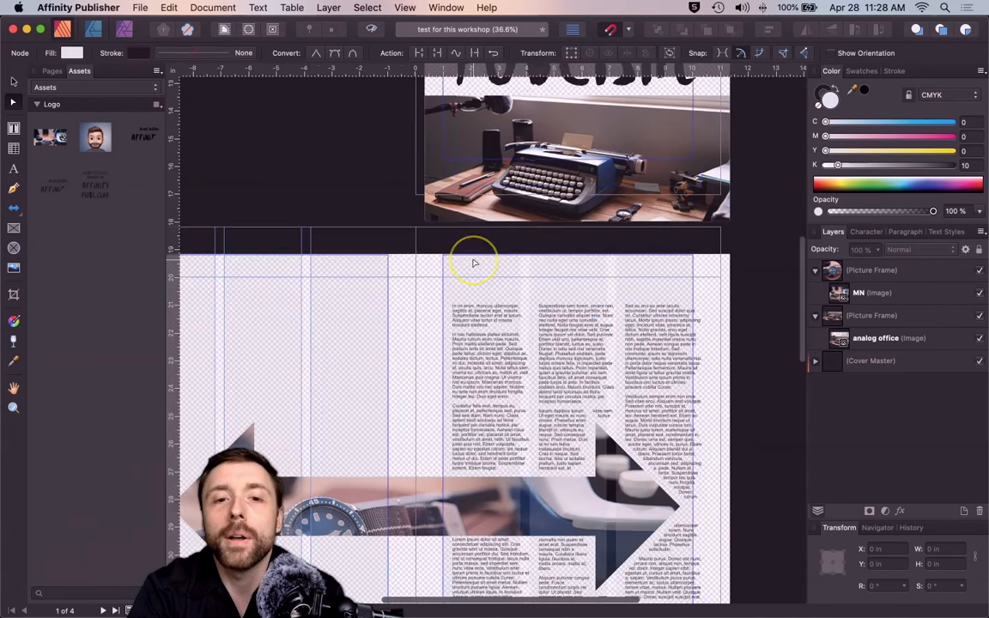
scroll(474, 261, up, 2)
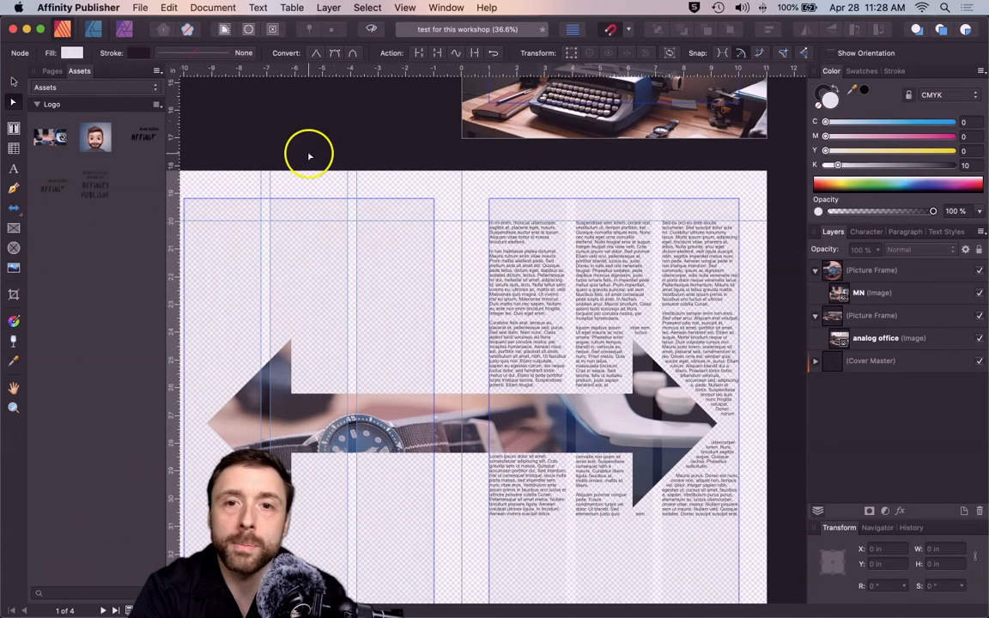
Create the artistic text headline "Analog To Digital" at about 181.5 pt across the upper edge of the pages 2–3 spread
click(515, 222)
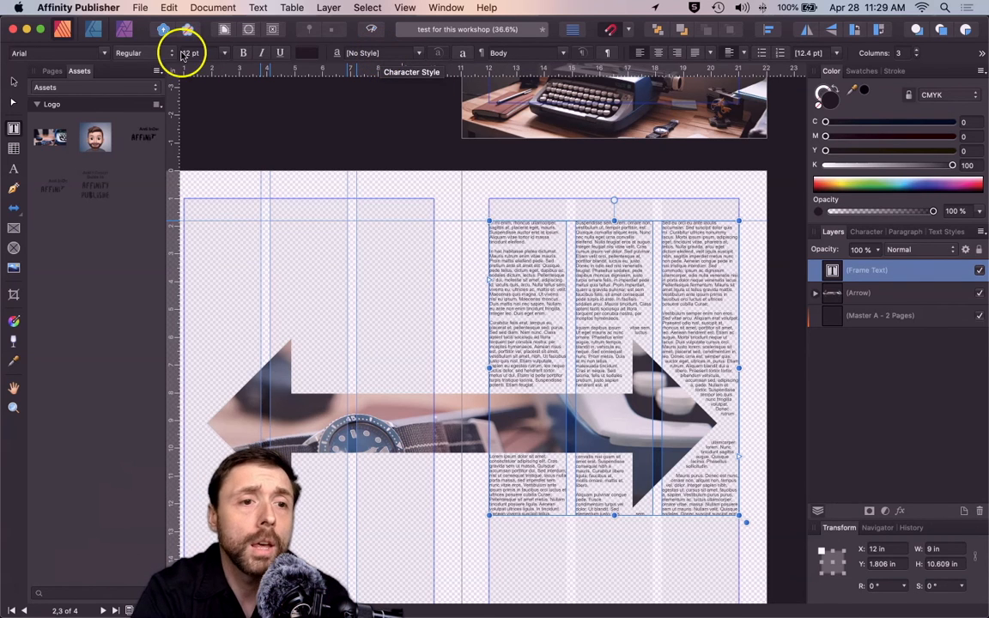
click(15, 169)
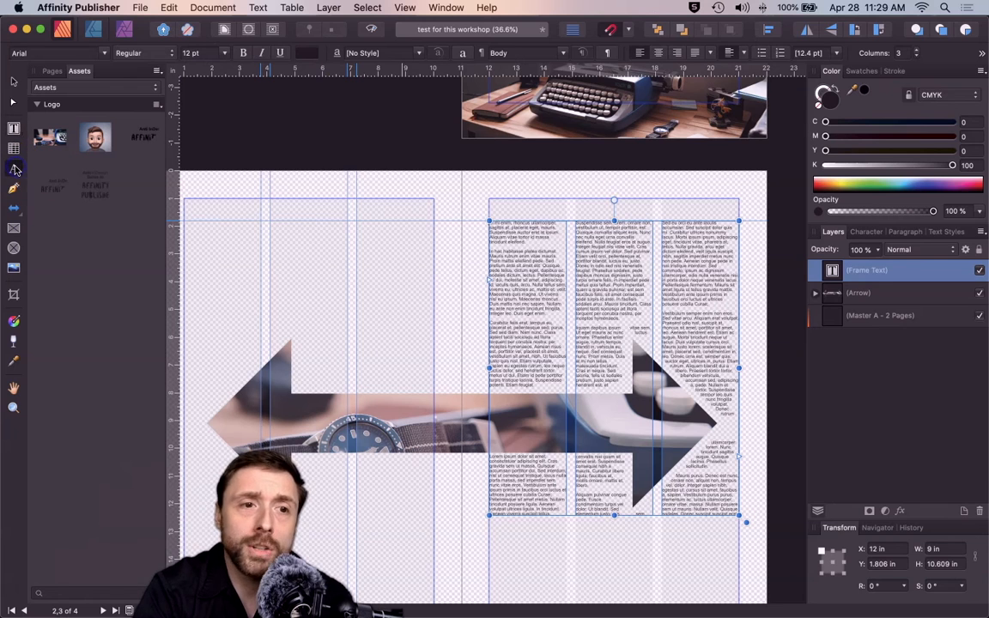
scroll(308, 209, left, 2)
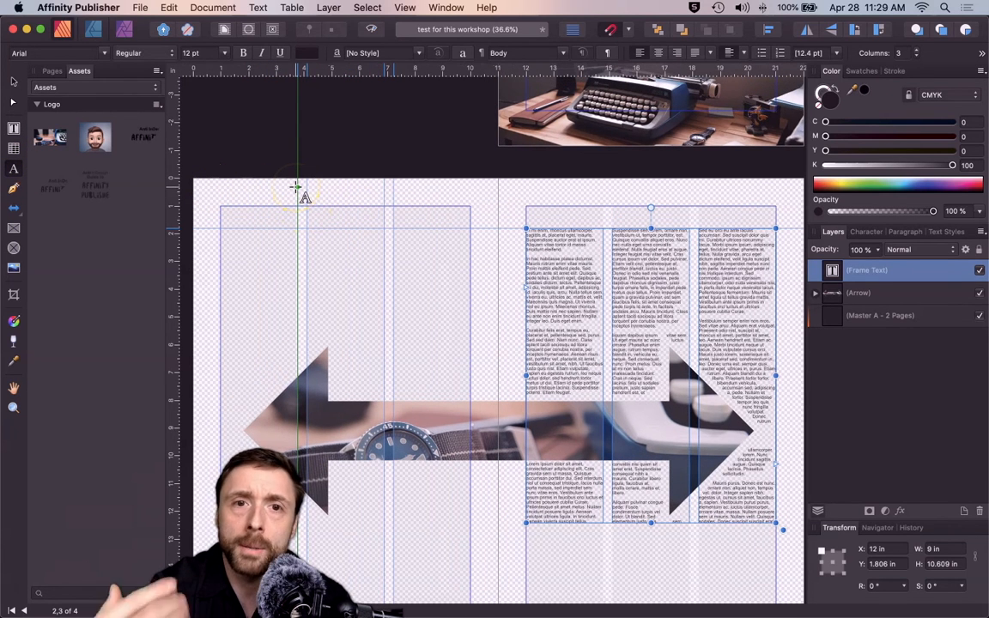
click(15, 188)
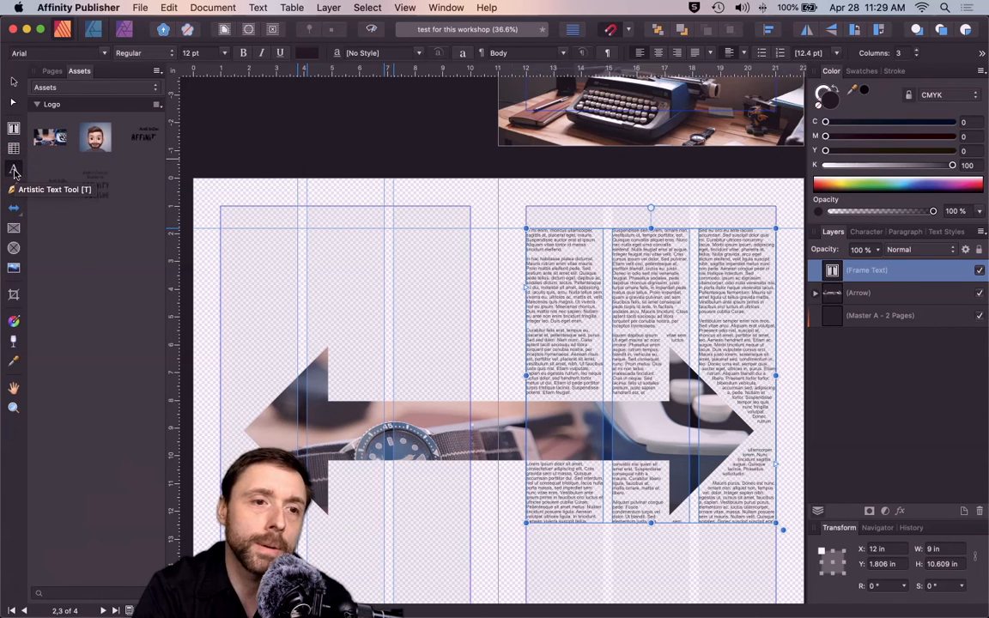
drag(269, 180, 514, 227)
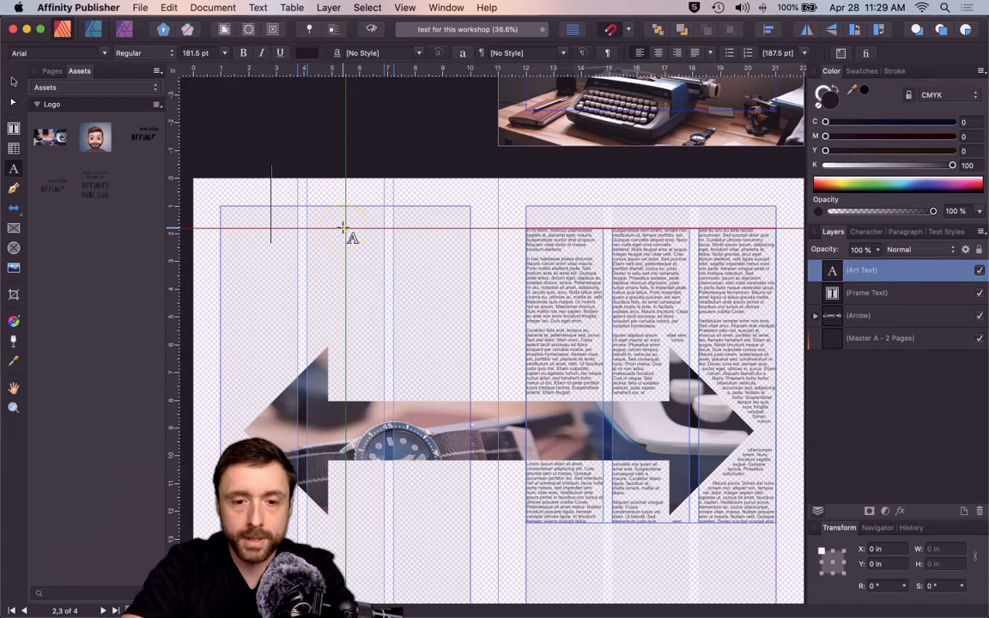
text(Analog)
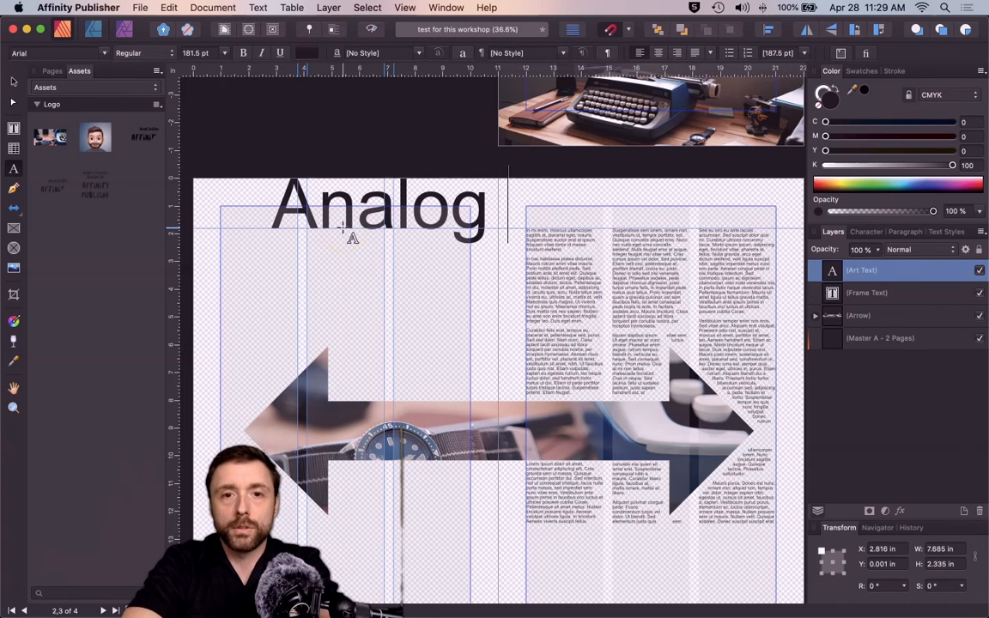
text( To Fi)
key(BackSpace)
text(Digital)
Apply the Afinity Killer Headline character style to the headline at 144 pt and move it to about X 4.6 in, Y 0.3 in
key(super+a)
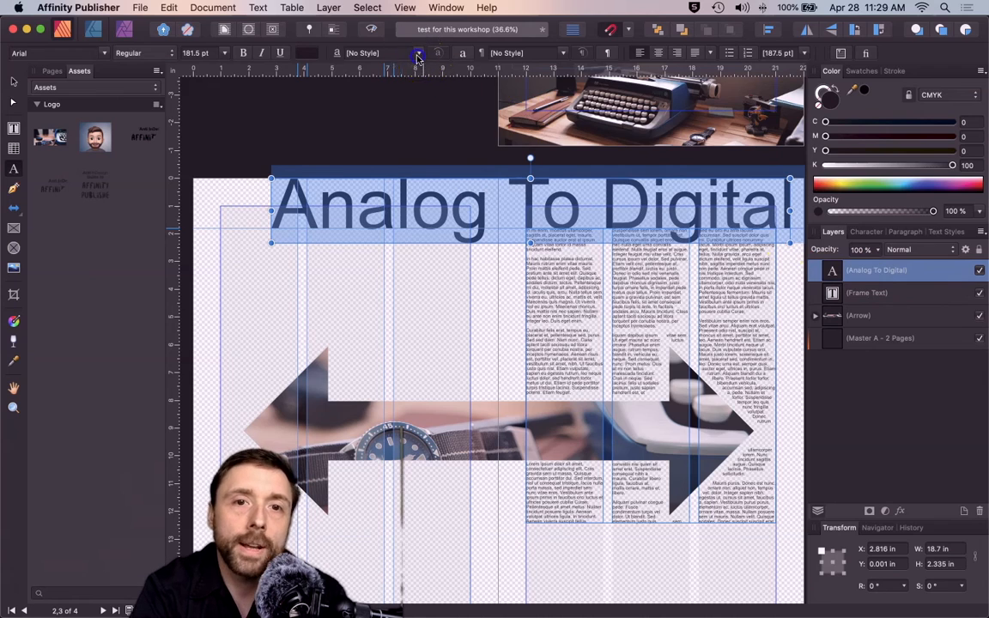
click(378, 53)
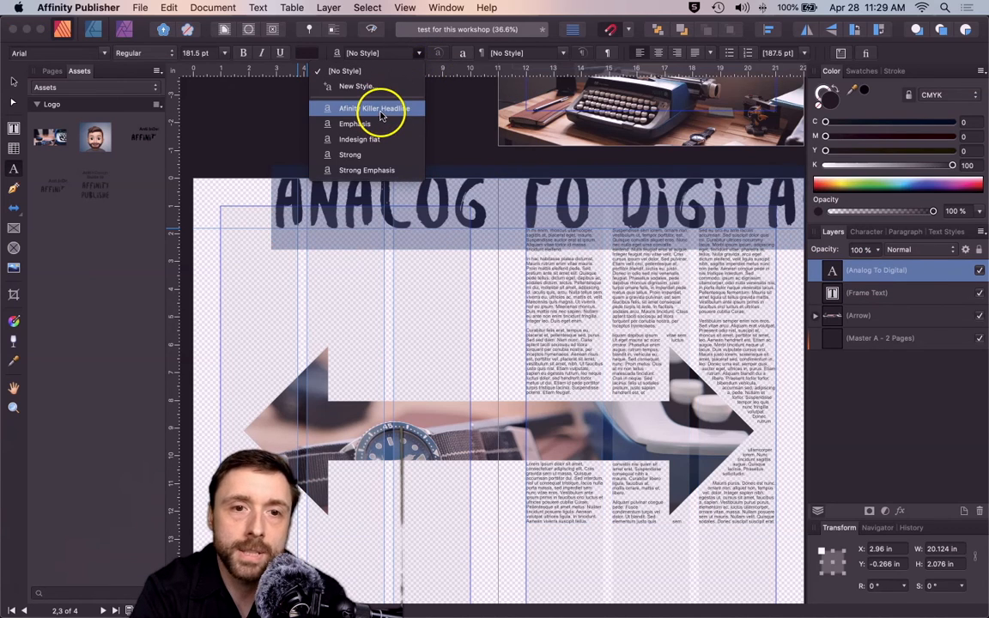
click(381, 116)
click(223, 52)
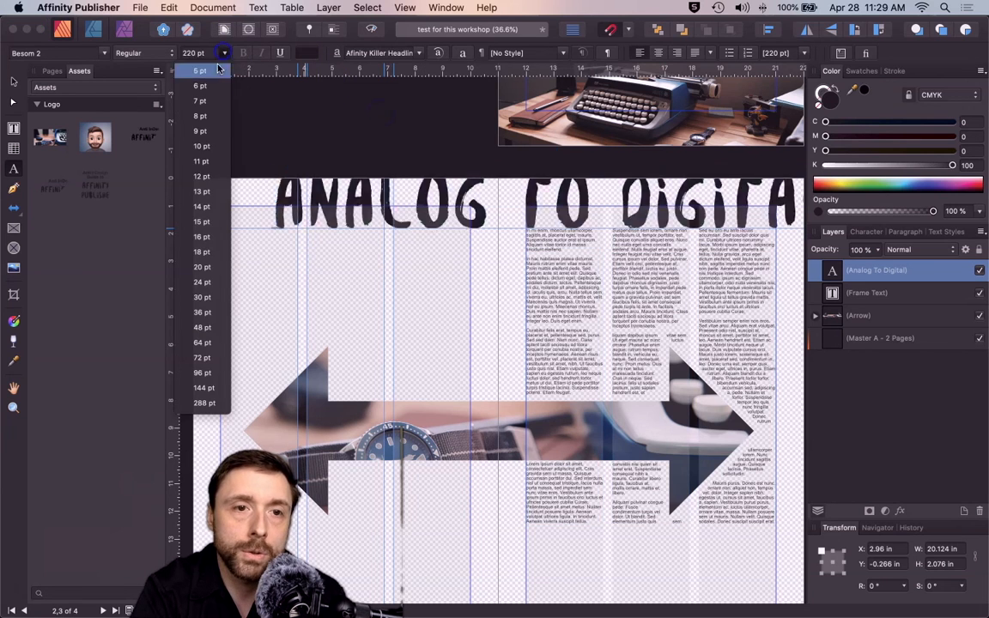
click(205, 388)
click(14, 83)
drag(298, 214, 368, 212)
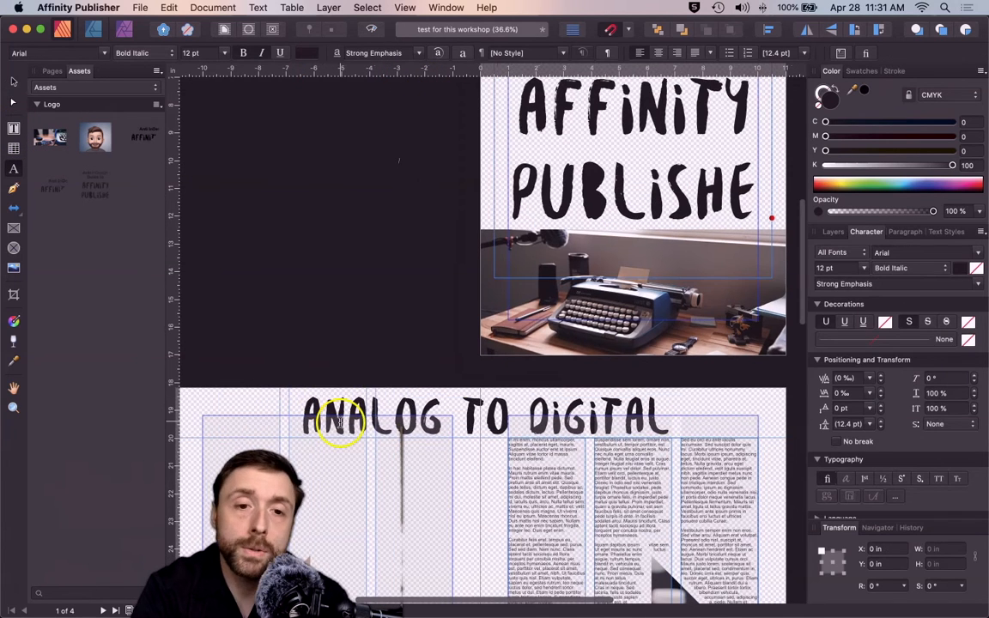
Examine the paragraph styles and the new style option available for the "Analog To Digital" headline
triple_click(348, 415)
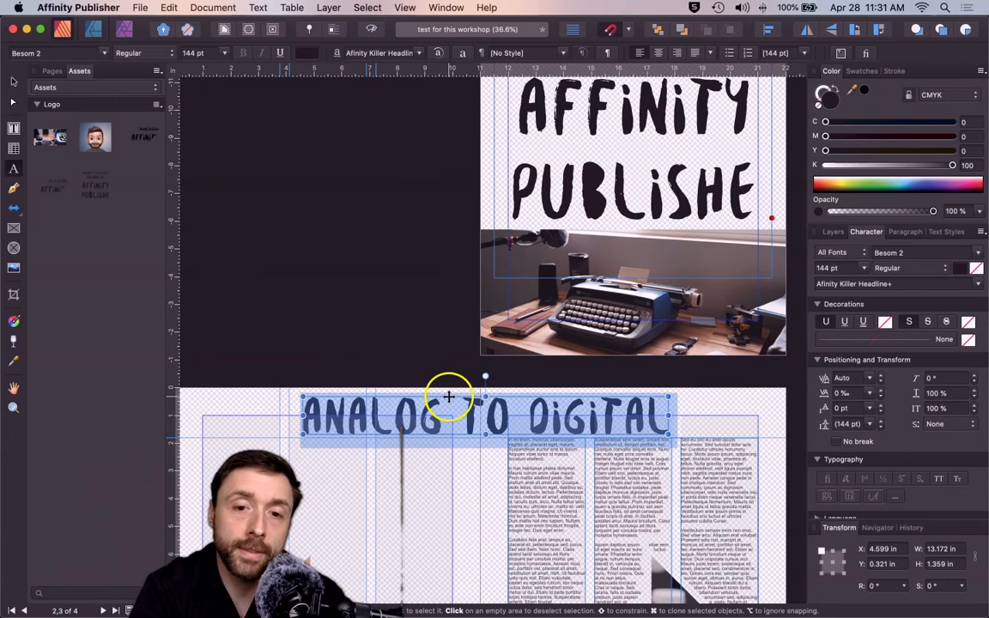
click(564, 54)
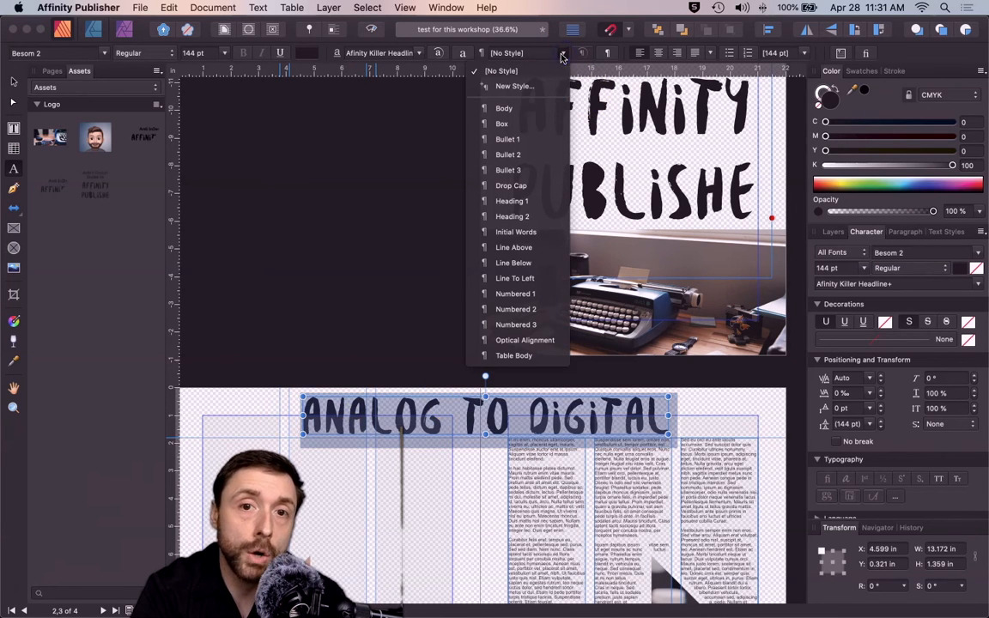
click(532, 86)
click(286, 240)
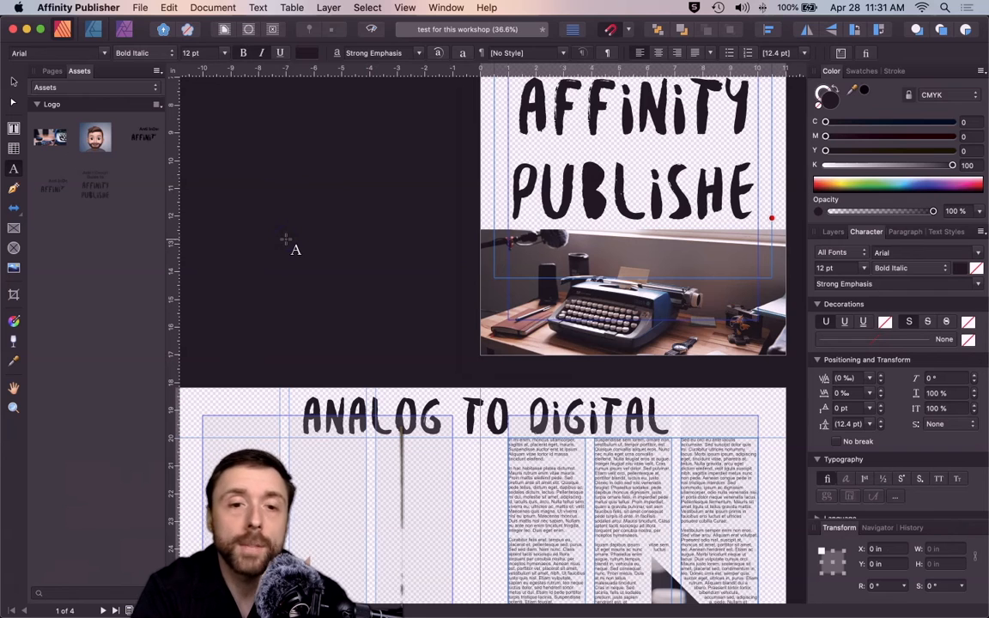
Try updating the Afinity Killer Headline character style from the 144 pt headline's formatting, and undo the update
triple_click(350, 416)
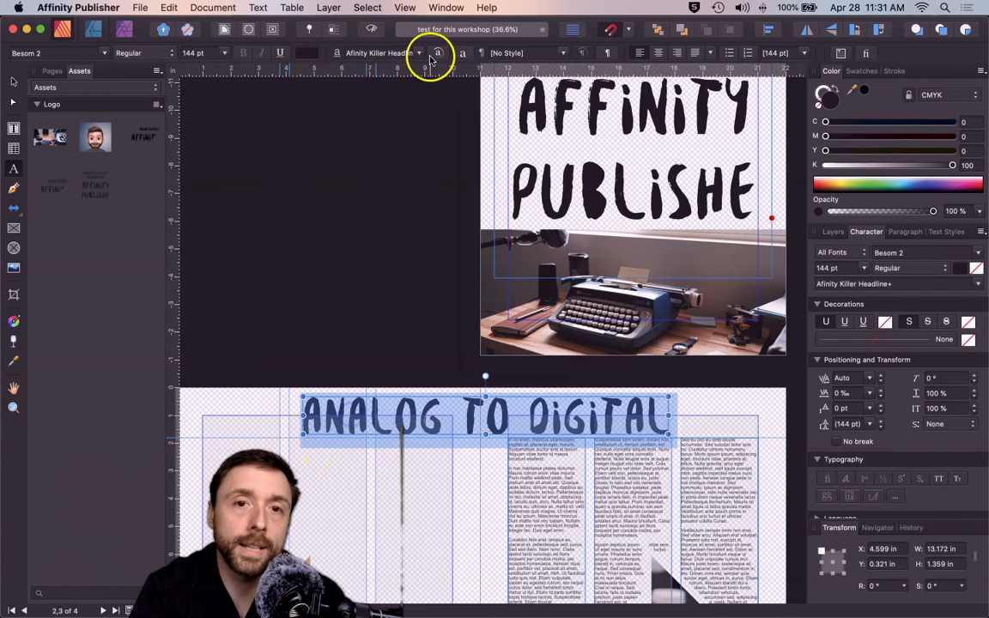
scroll(607, 133, up, 3)
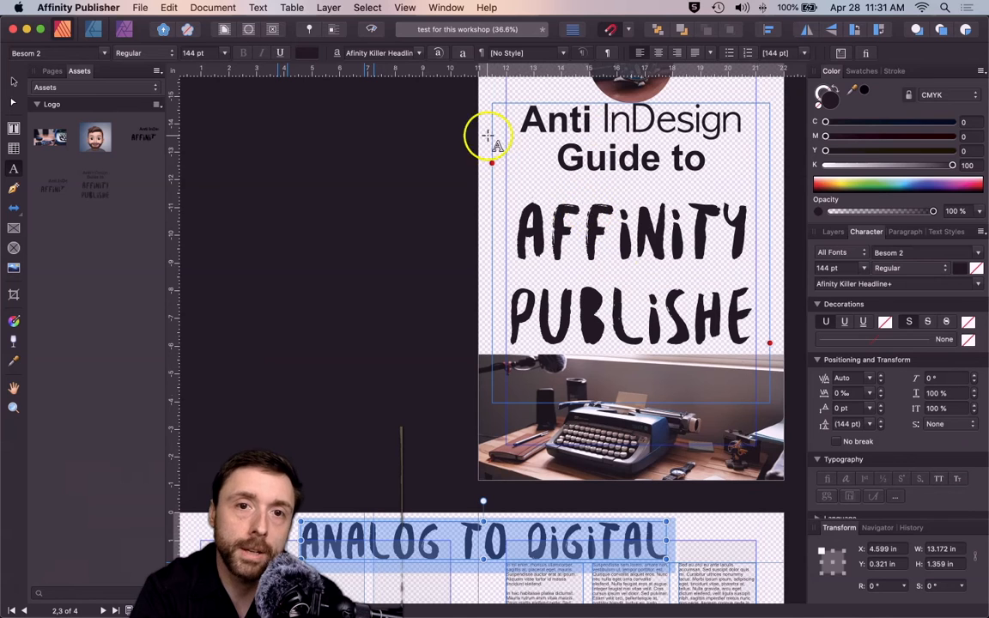
click(439, 52)
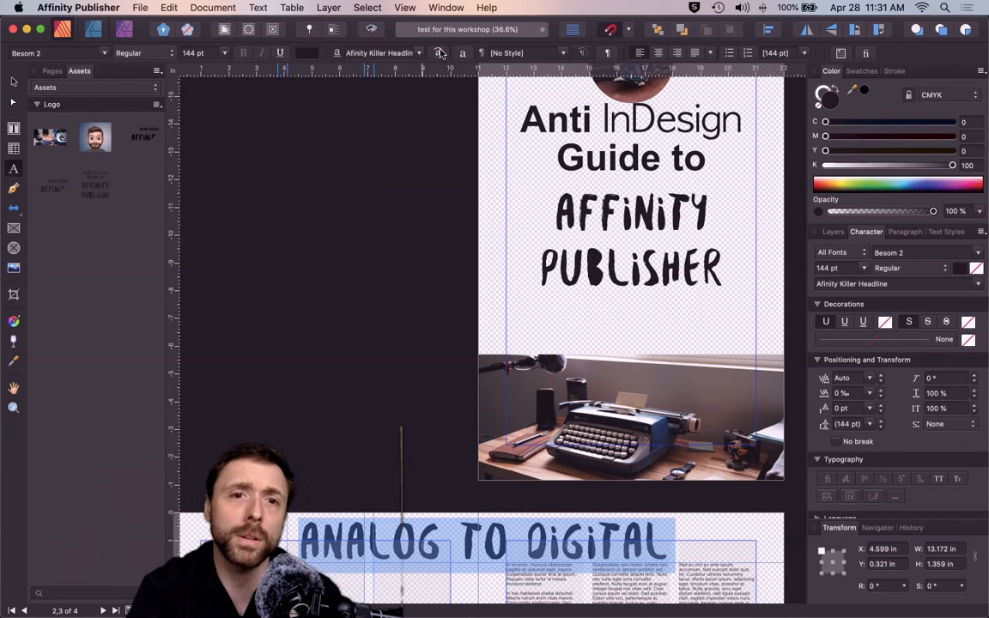
key(super+z)
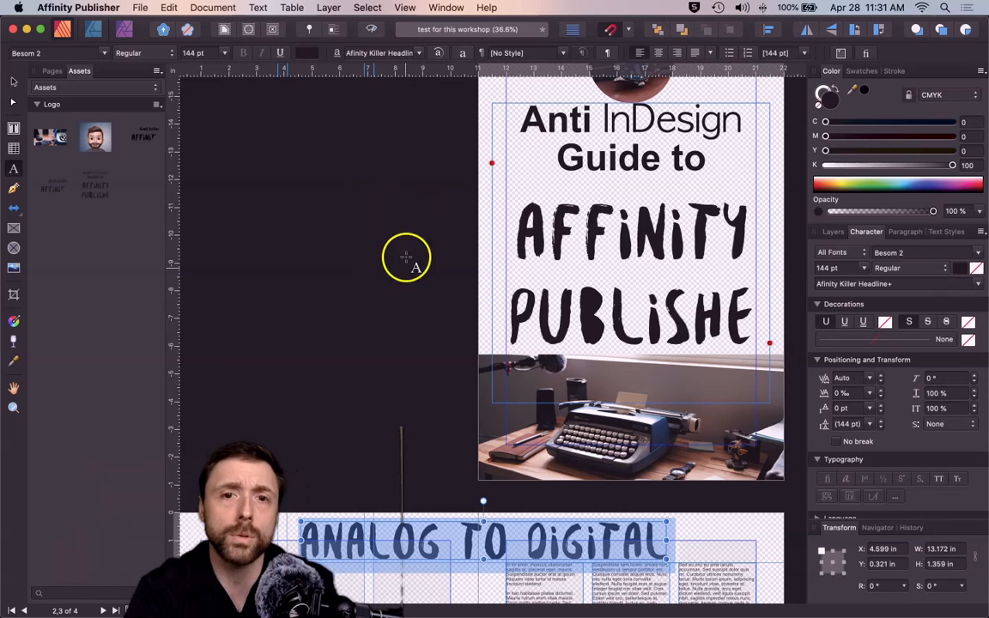
scroll(376, 454, down, 3)
triple_click(385, 462)
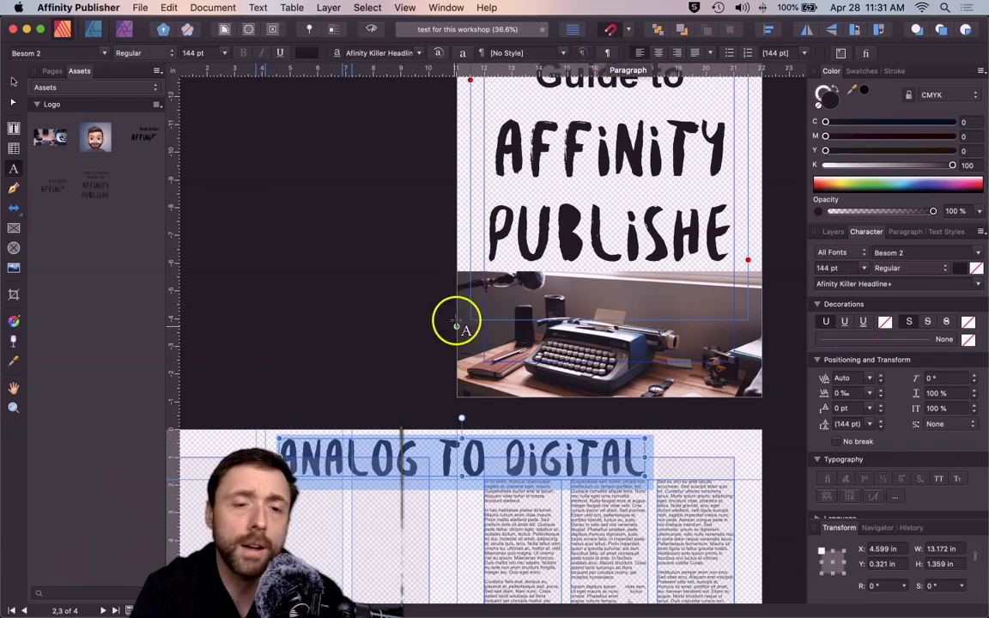
Save the workshop document with the "Analog To Digital" headline on the pages 2–3 spread
scroll(274, 275, down, 5)
scroll(482, 236, left, 2)
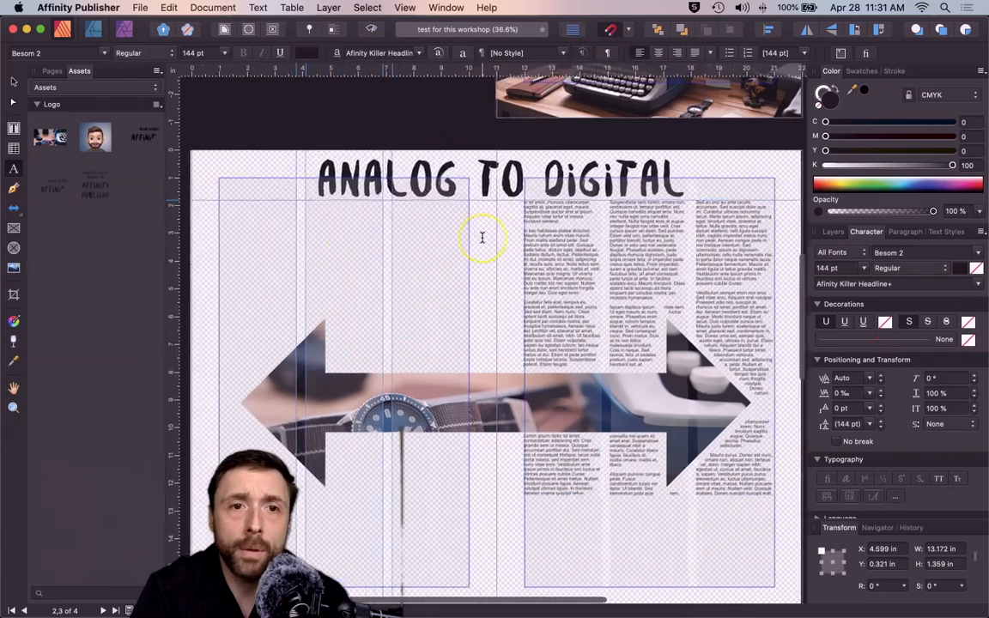
scroll(481, 237, down, 2)
scroll(481, 236, up, 2)
scroll(247, 127, left, 2)
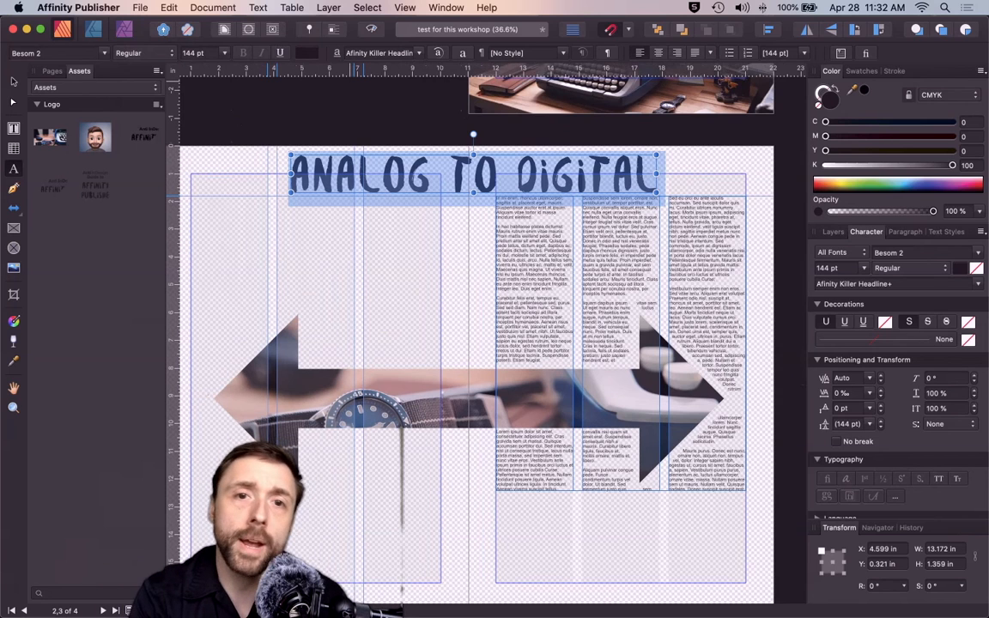
key(super+s)
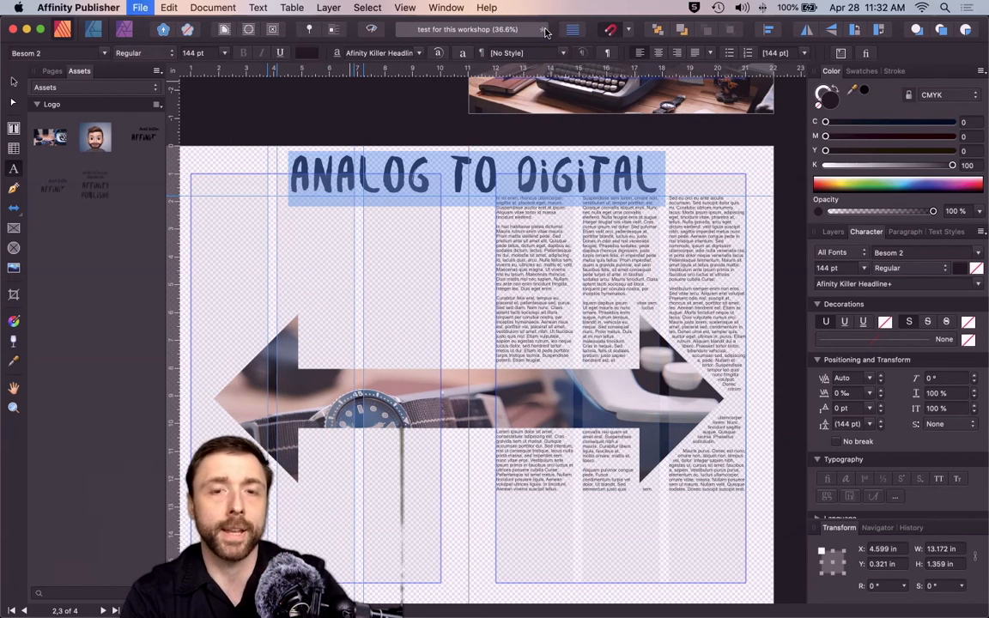
Open the recent document Affinity killed the Indesign Rocker.afpub
click(139, 7)
mouse_move(245, 58)
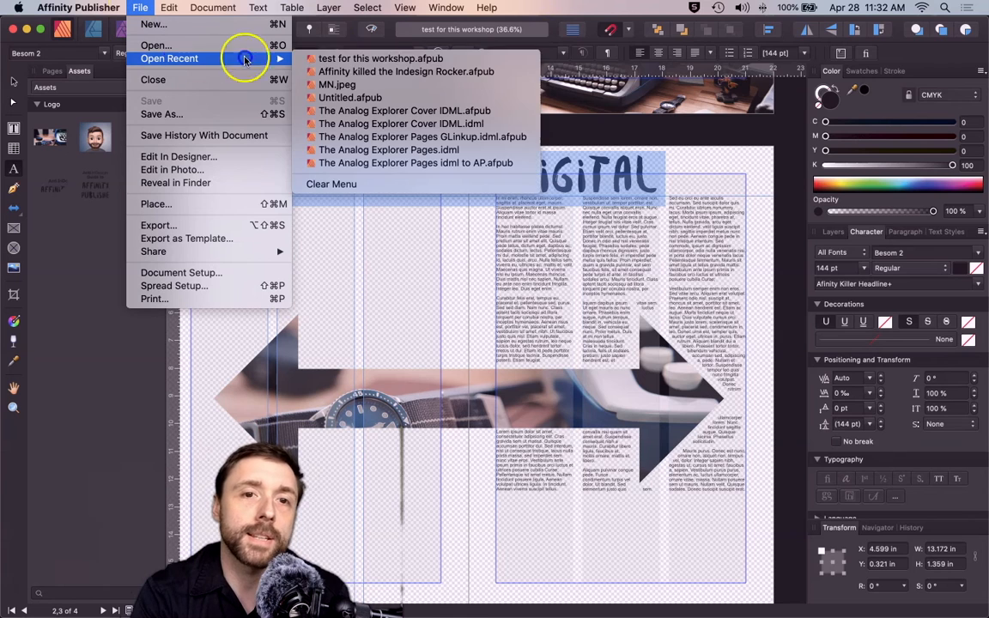
click(334, 74)
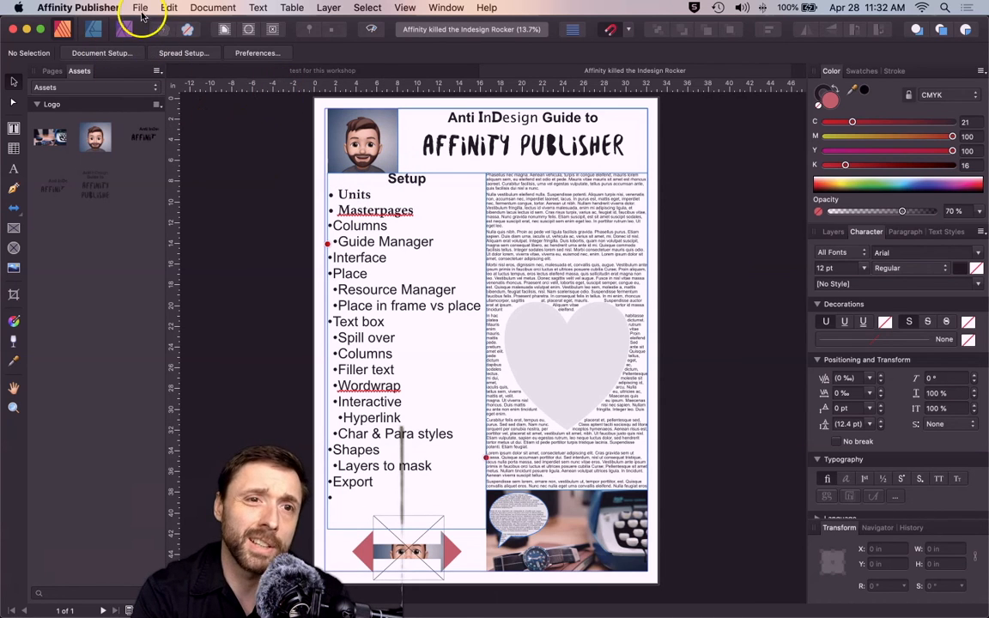
Check the available document units in the Document Setup dialog and cancel it
click(102, 56)
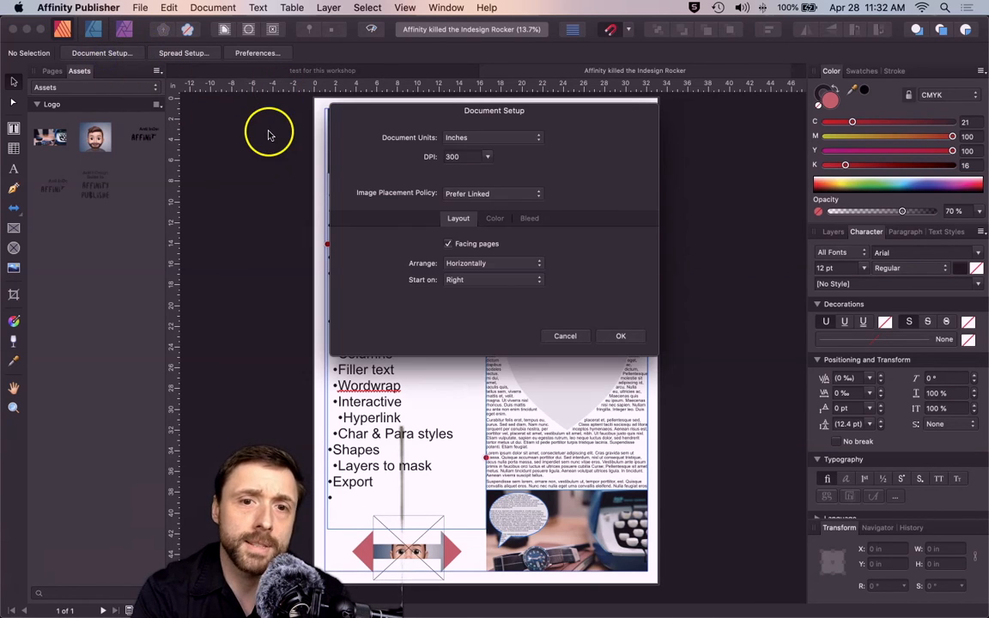
click(485, 137)
click(592, 340)
click(579, 339)
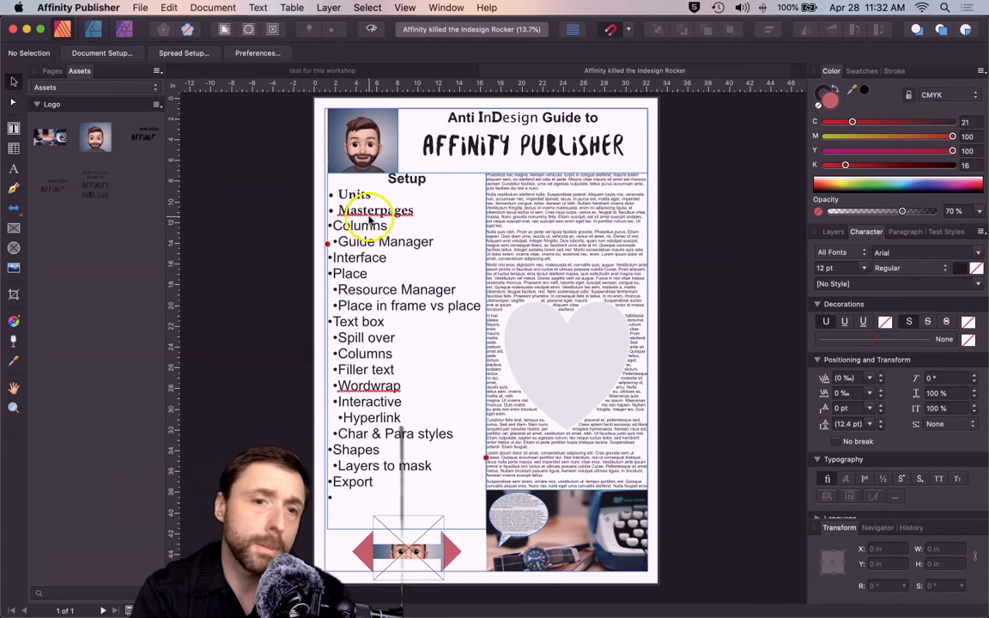
Show the document's pages and master pages, and review the topics listed in the Setup text frame
click(51, 70)
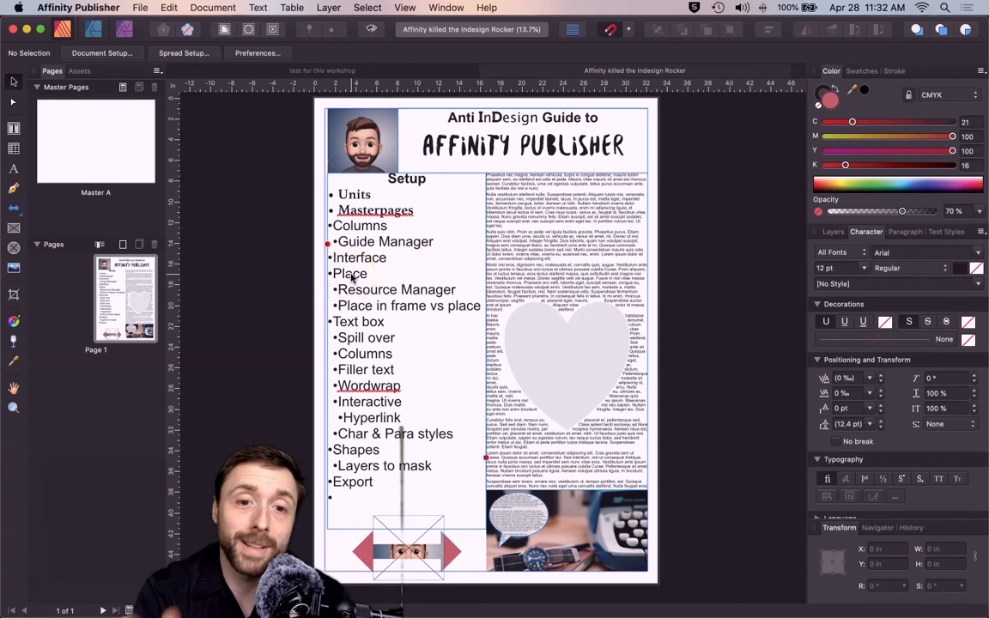
key(Escape)
click(322, 379)
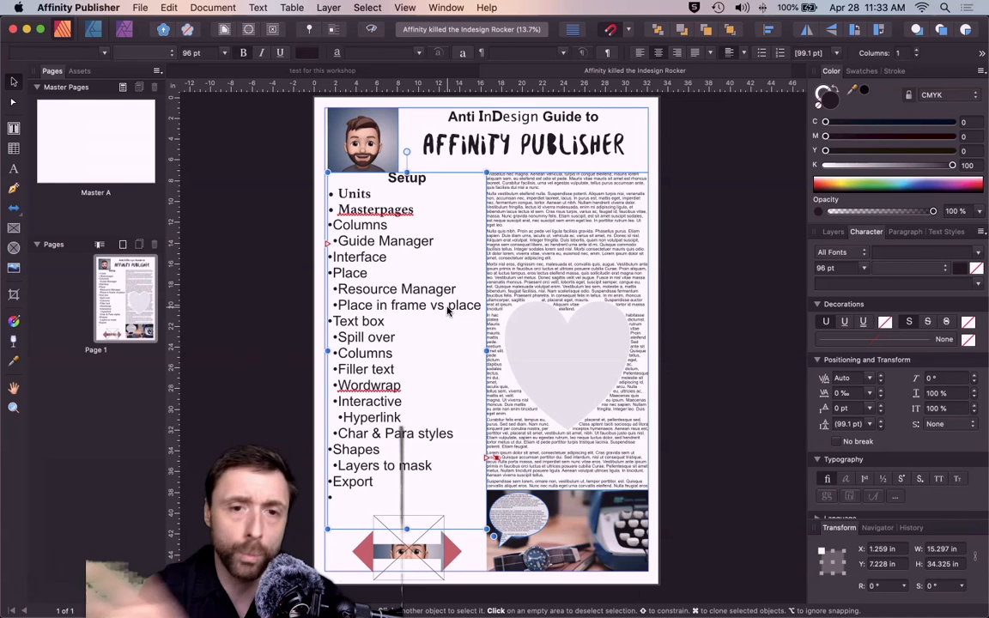
click(395, 306)
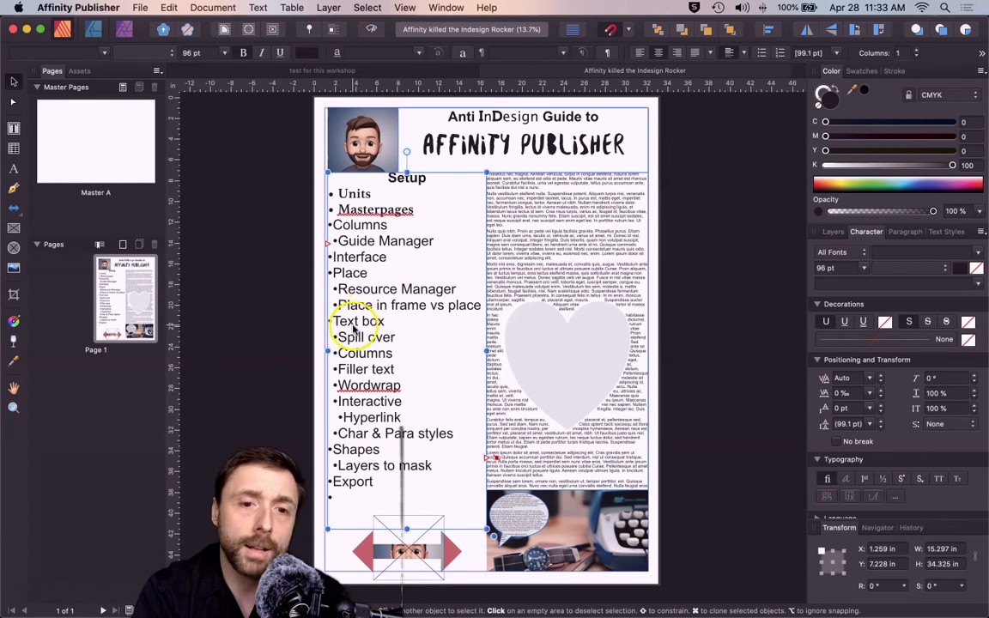
Shorten the filler text frame around the heart to about 25.9 in high and narrow it to a slim column over the heart's left half
click(548, 196)
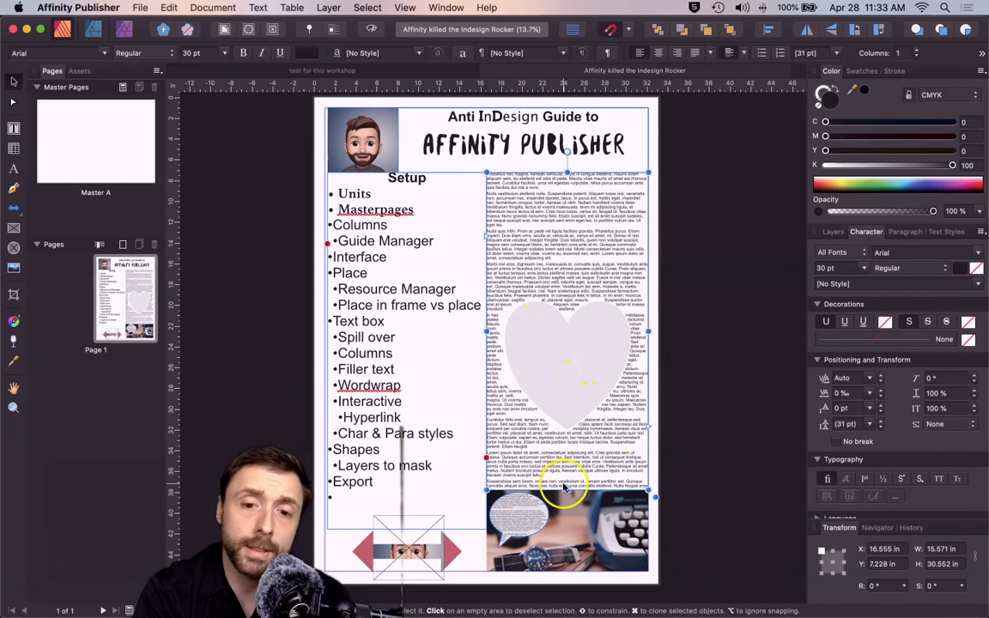
drag(568, 488, 570, 441)
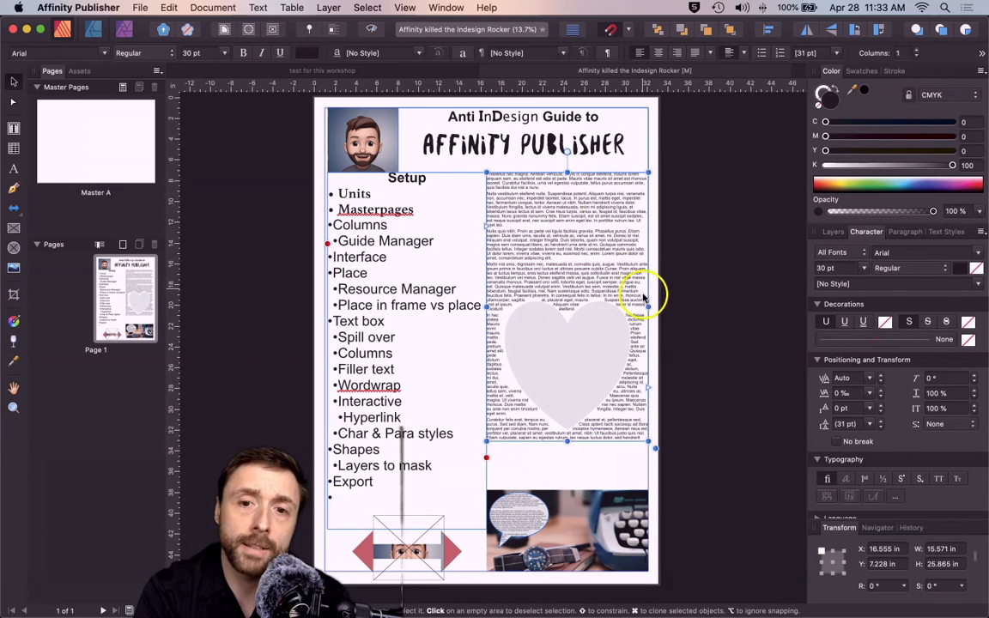
drag(648, 306, 547, 306)
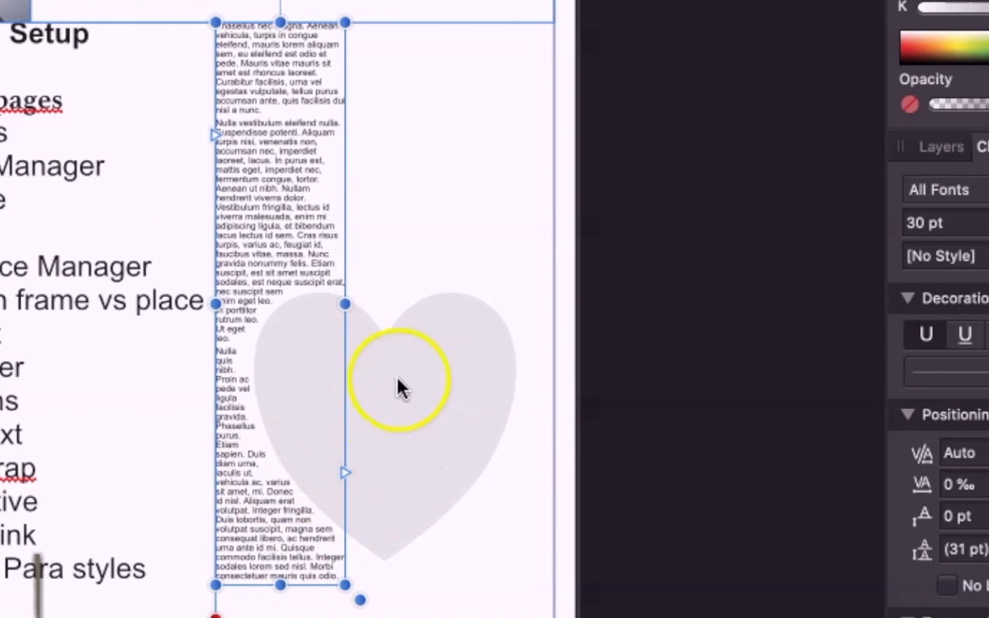
Flow the overflowing text into two new linked frames beside the narrow column, the last about 4 × 24.4 in, and return to the workshop document
click(346, 477)
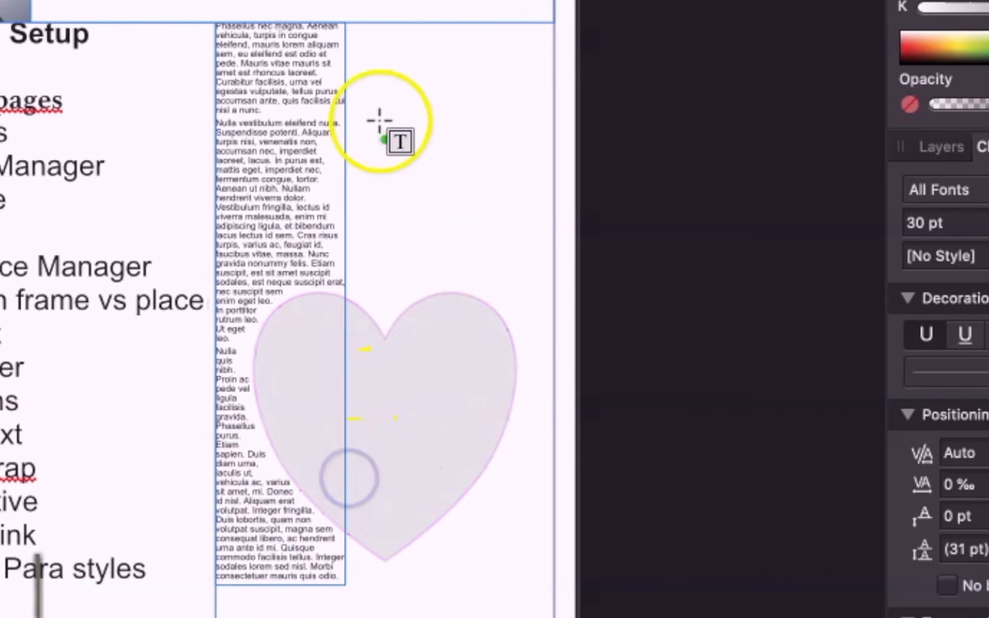
drag(365, 39, 505, 587)
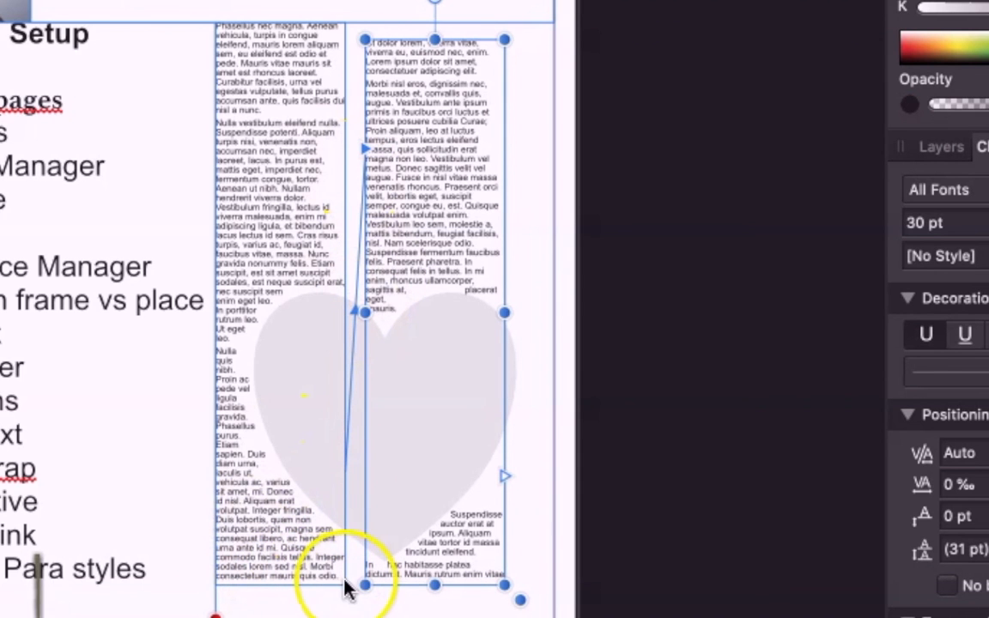
click(505, 477)
drag(526, 57, 599, 582)
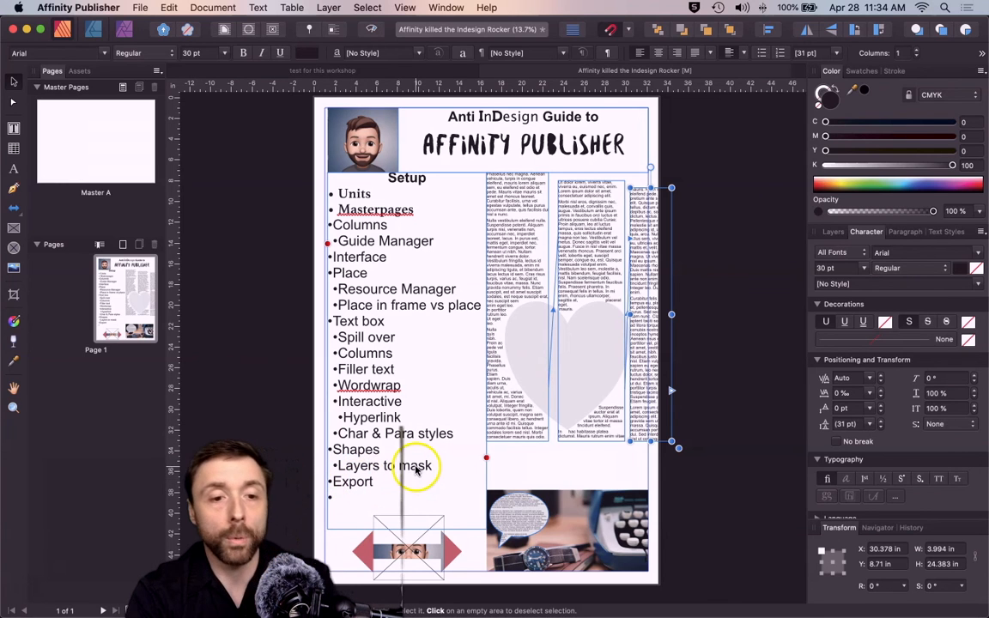
click(227, 75)
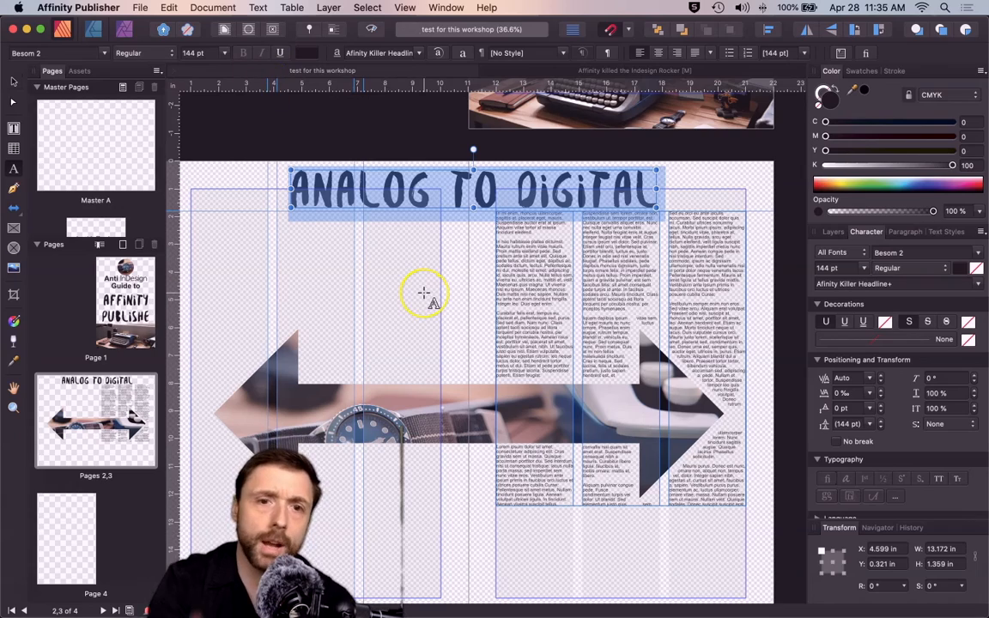
scroll(400, 300, up, 8)
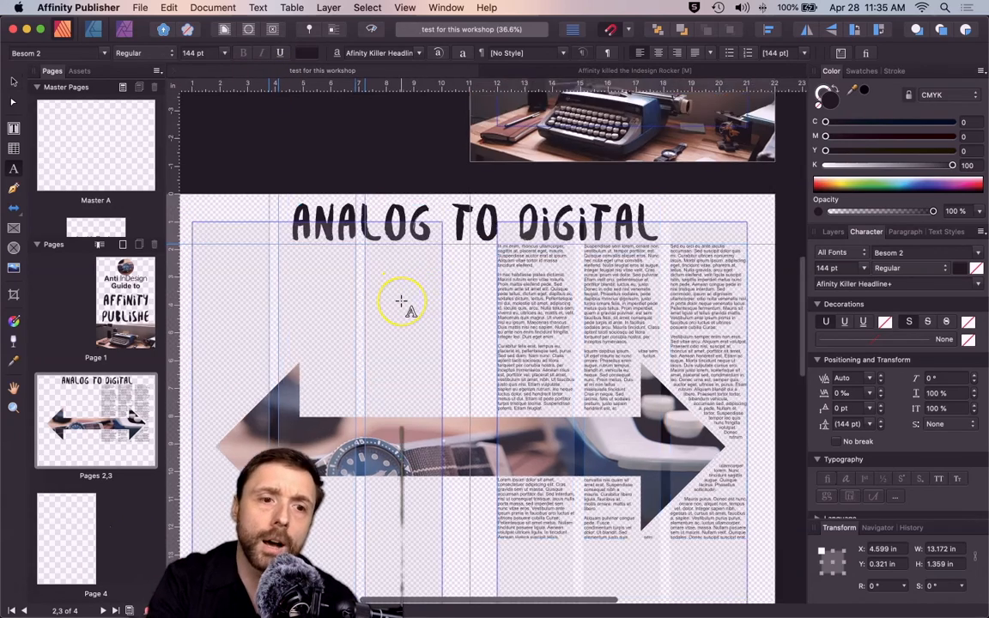
right_click(400, 303)
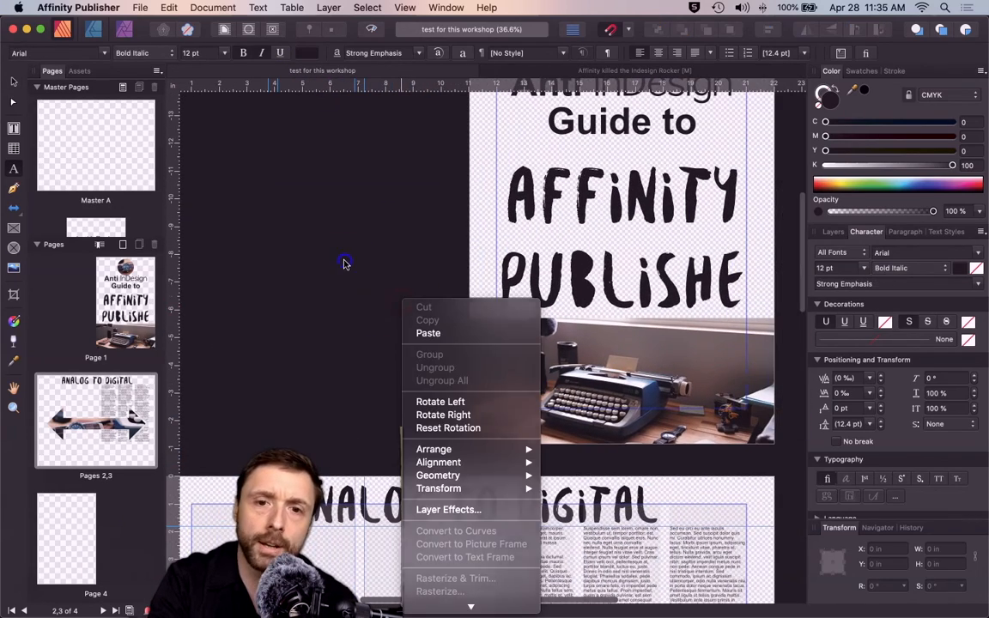
click(525, 477)
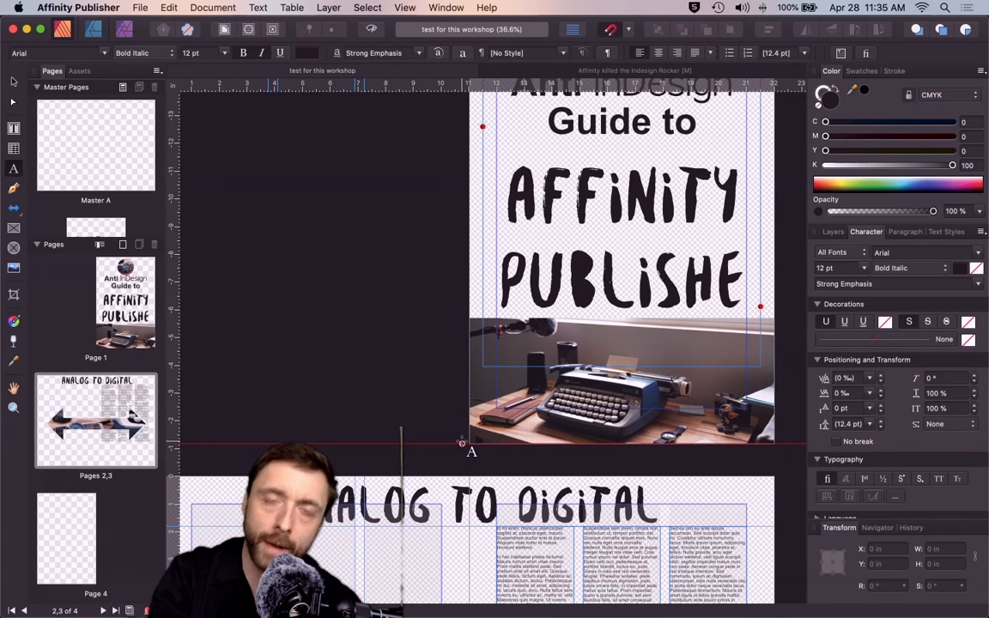
scroll(496, 260, up, 5)
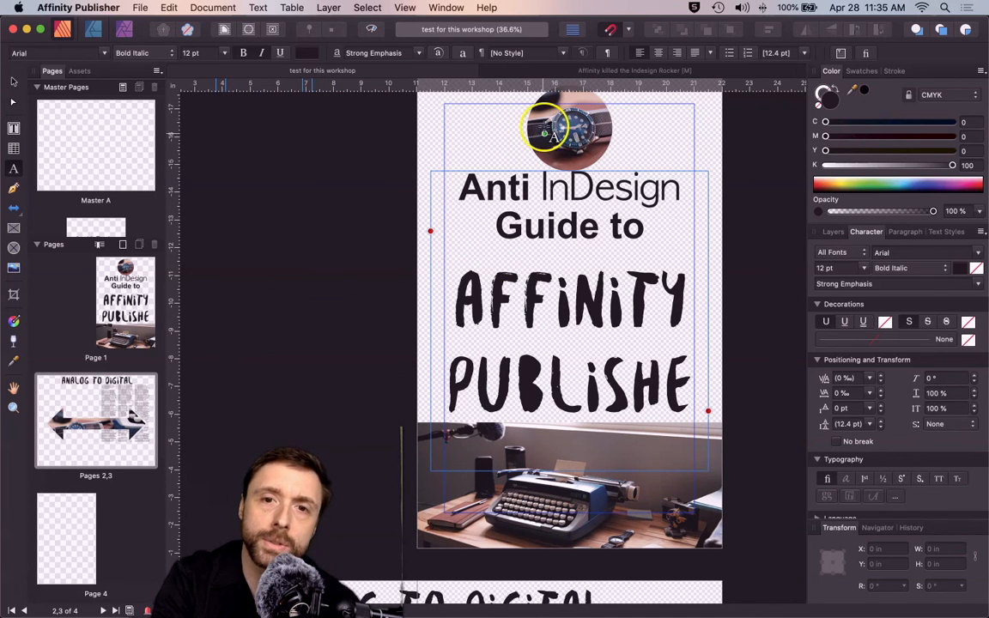
click(142, 9)
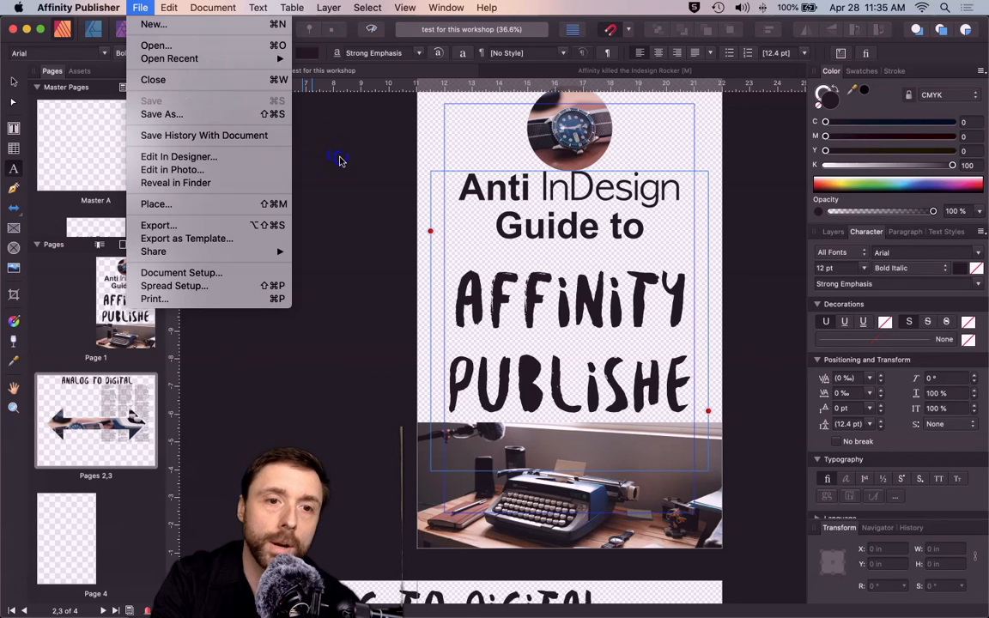
click(339, 159)
Collect the linked images MN.jpeg and analog office.jpeg from the Resource Manager into a new Desktop folder named Links
click(212, 8)
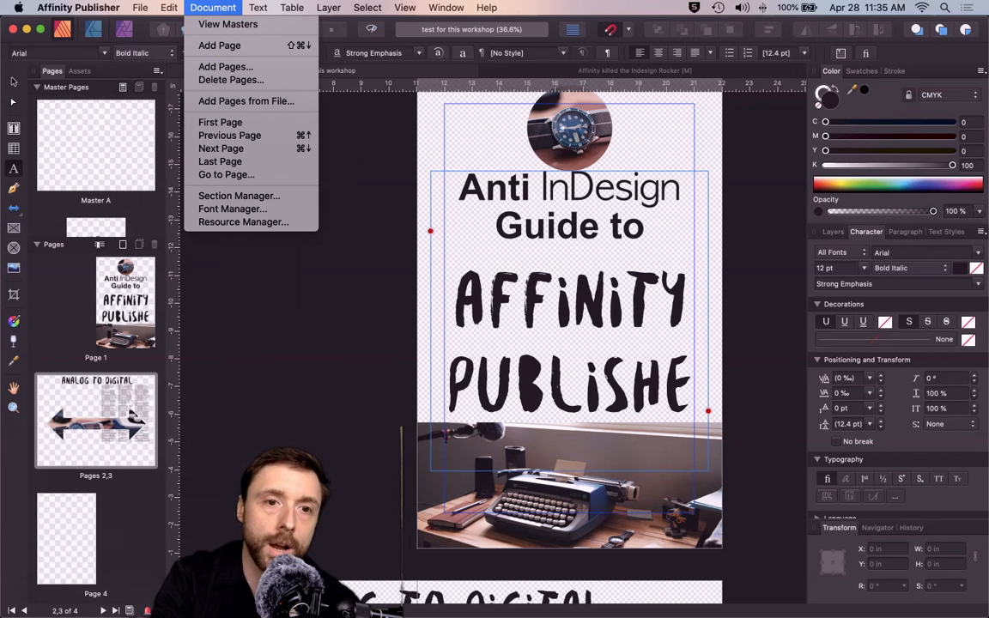
click(247, 222)
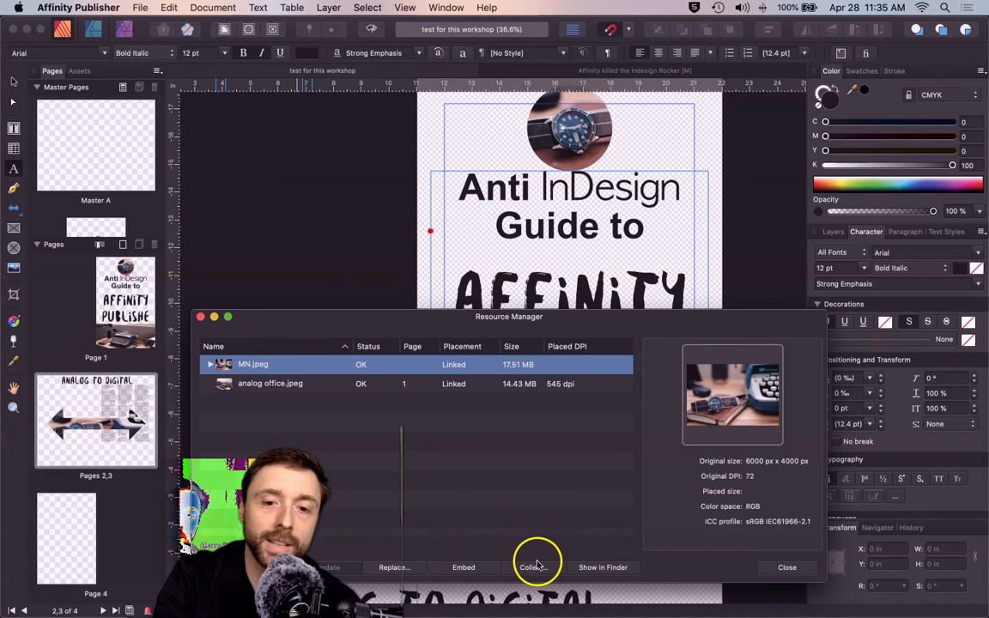
shift+click(275, 391)
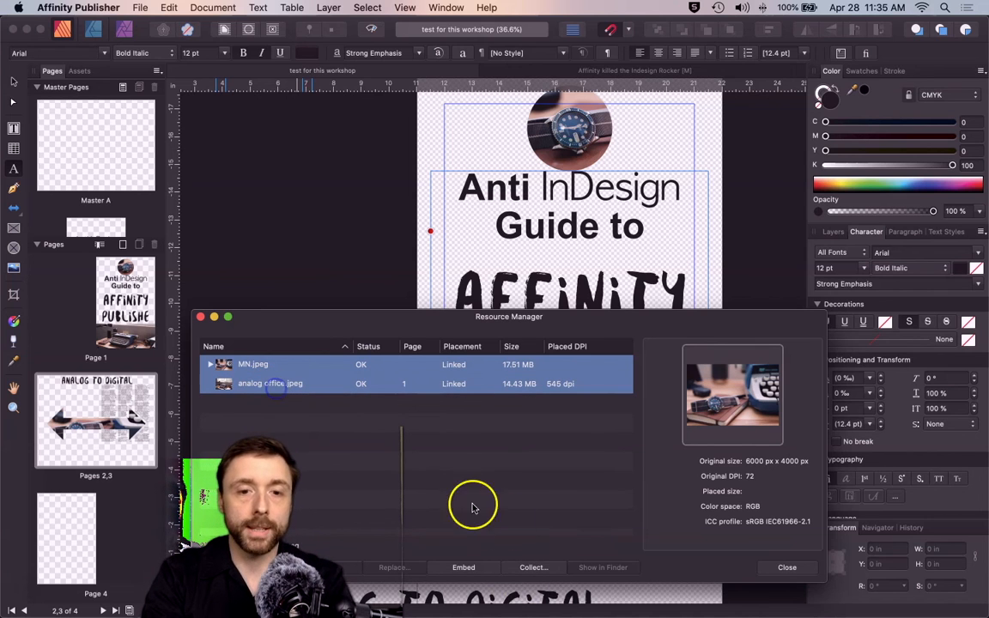
click(533, 568)
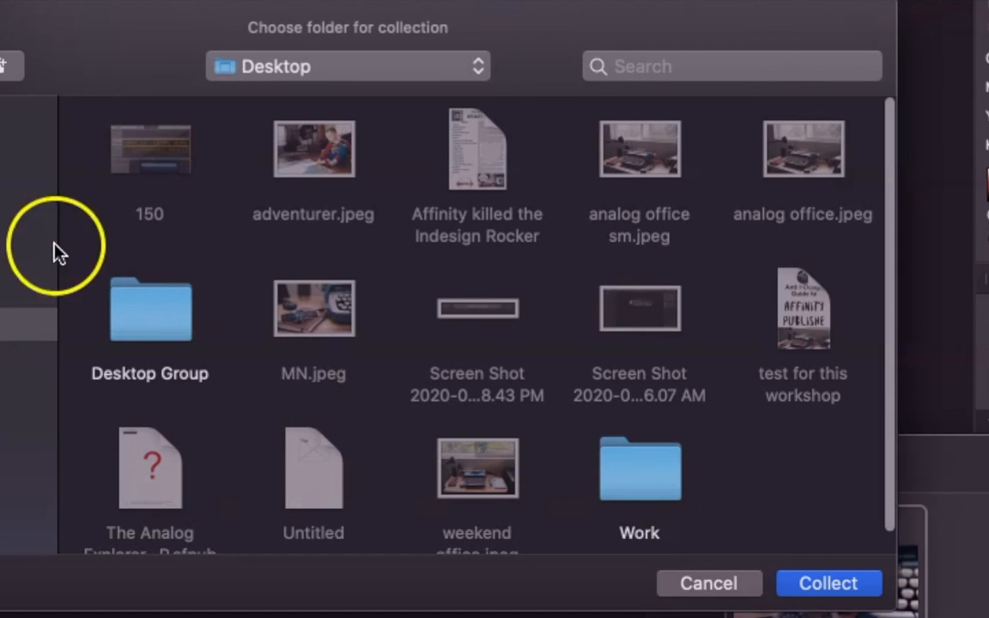
key(super+shift+n)
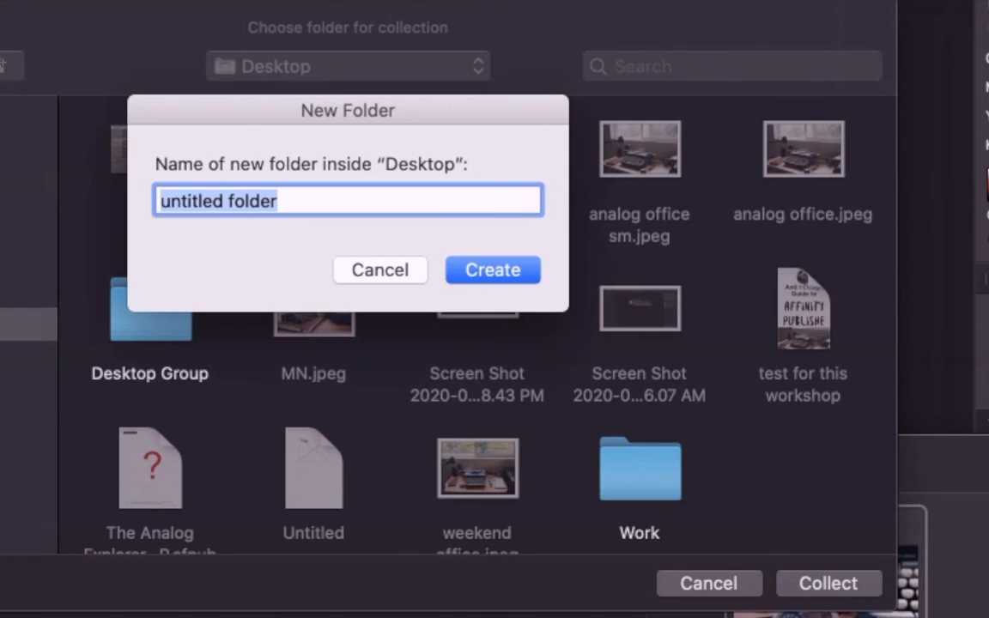
text(L)
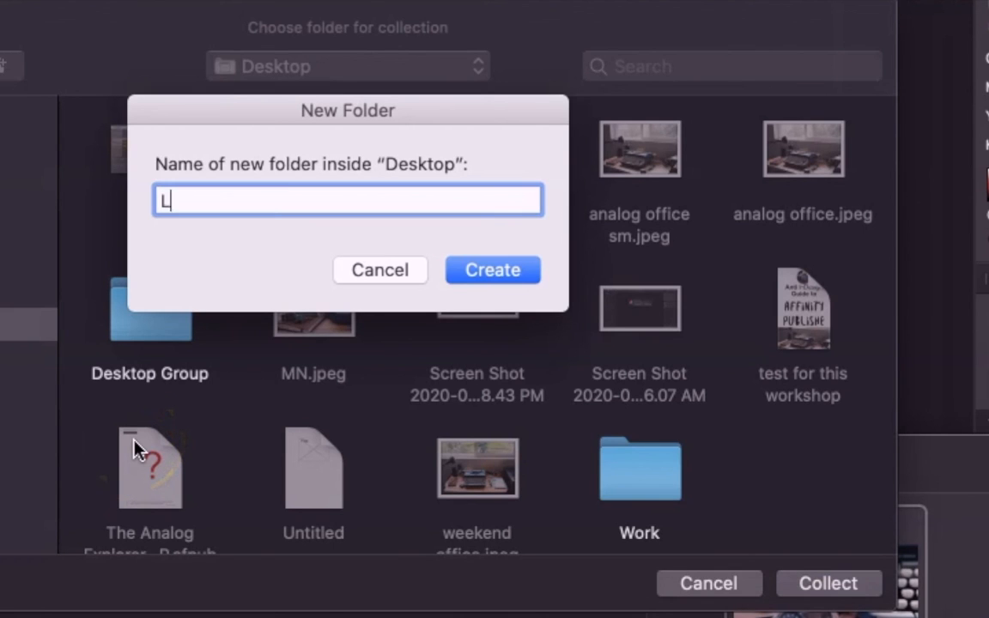
text(inks)
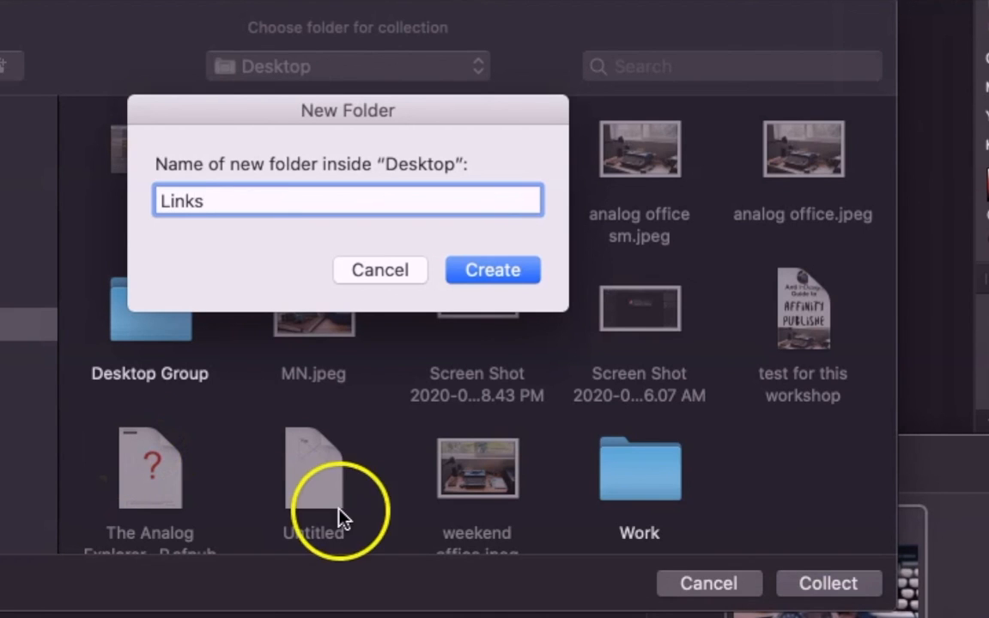
click(493, 271)
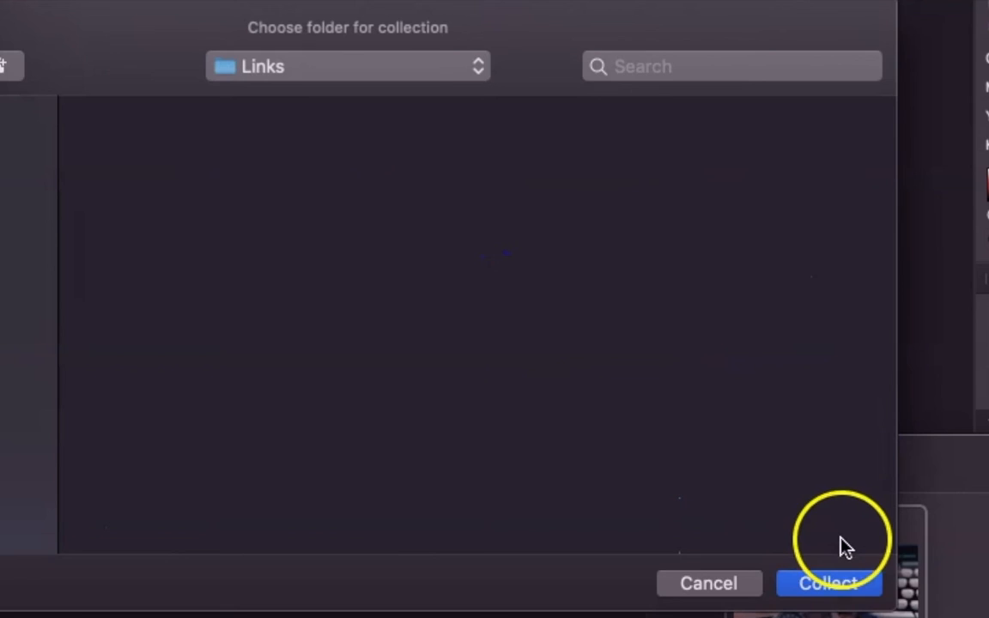
click(843, 583)
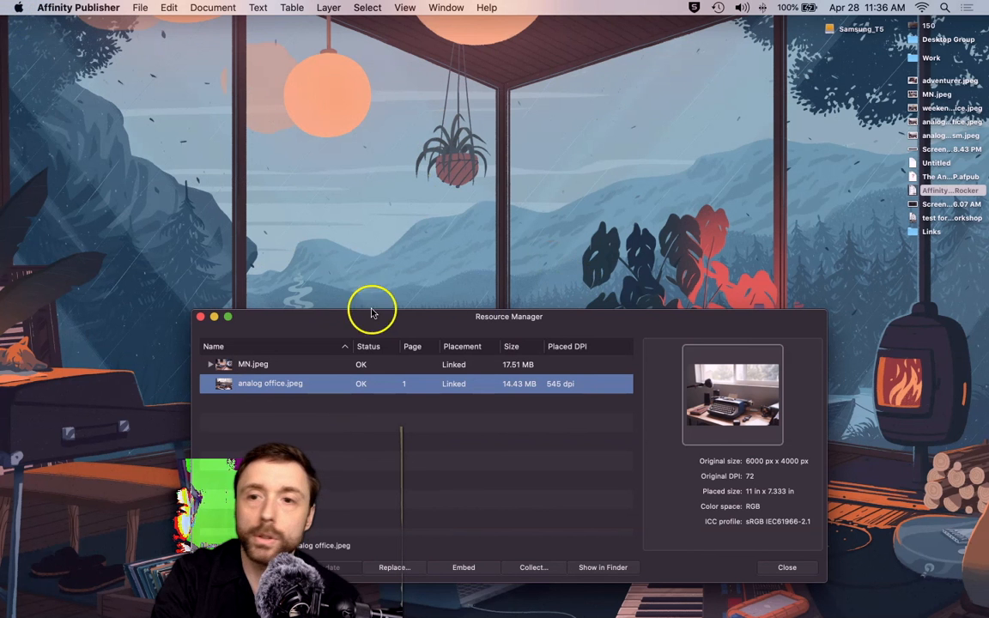
Switch to Finder, inspect the collected images in the Desktop's Links folder, and close its window
click(933, 231)
double_click(933, 232)
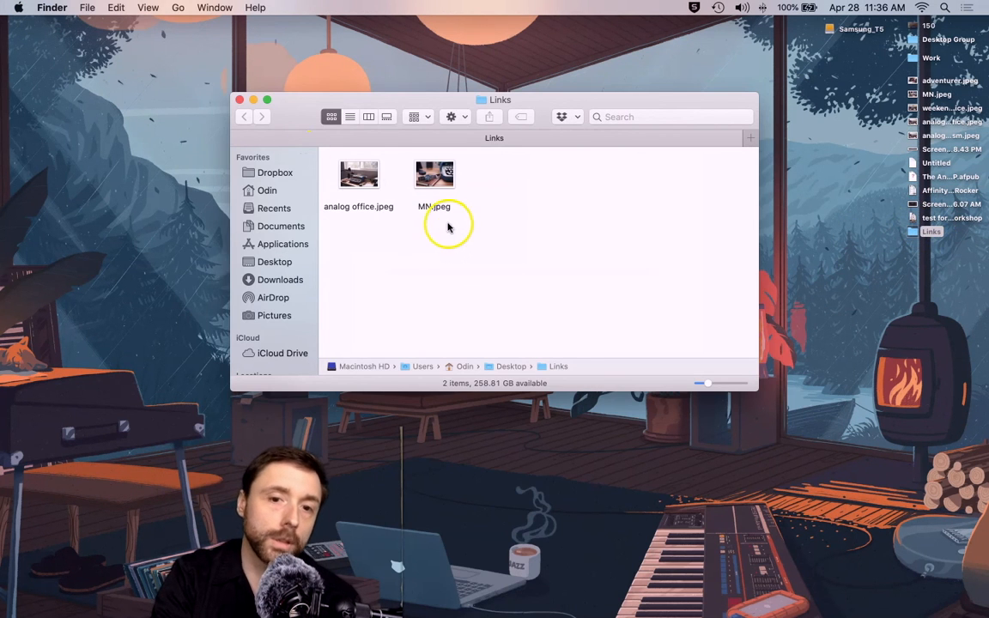
click(241, 100)
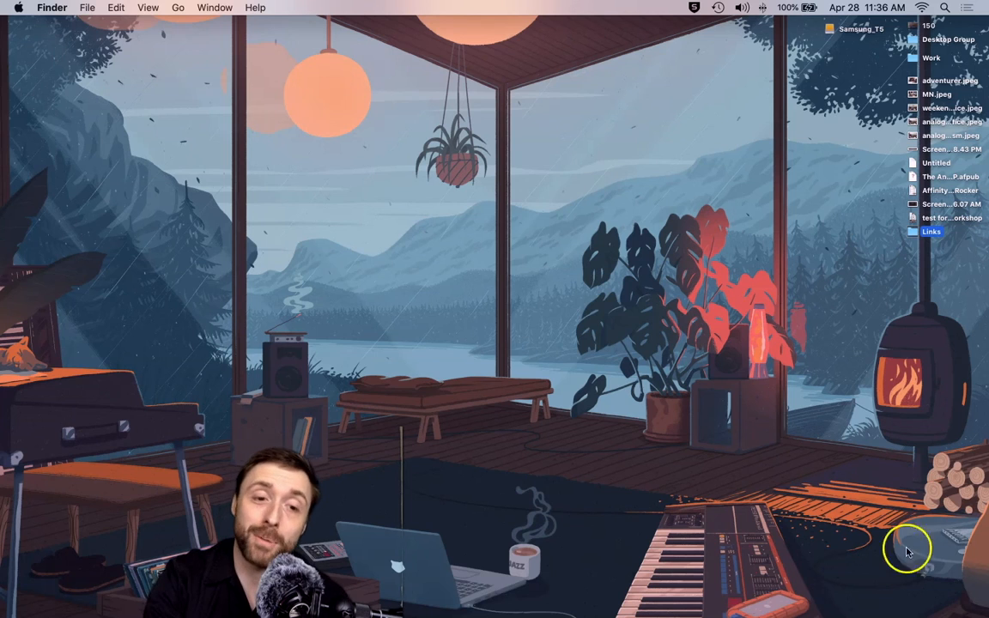
Open The Analog Explorer Pages idml to AP from the Desktop in Affinity Publisher, choose to locate missing resources, and cancel the file search
double_click(940, 177)
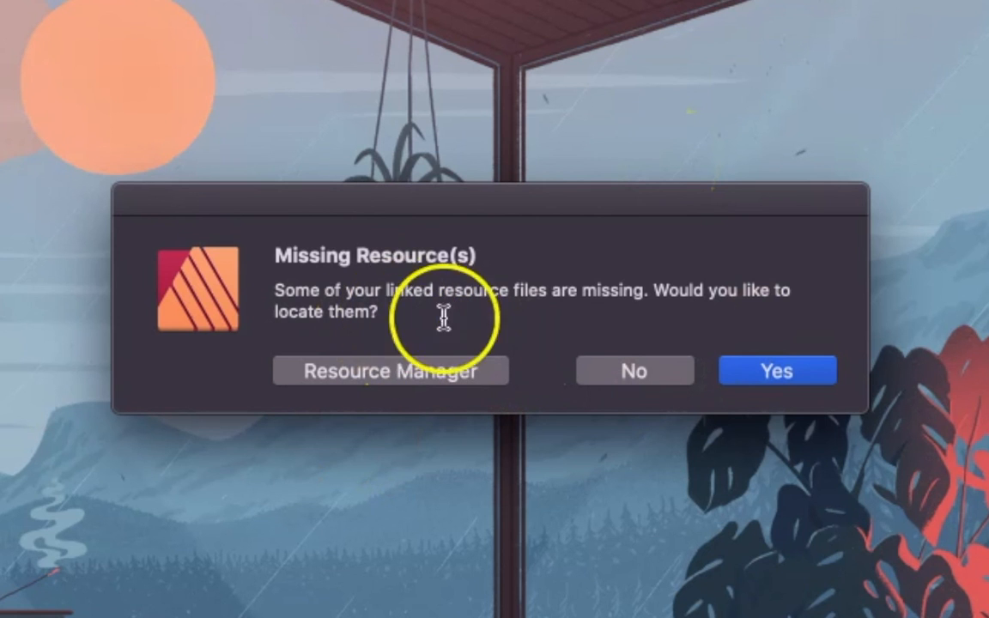
click(783, 394)
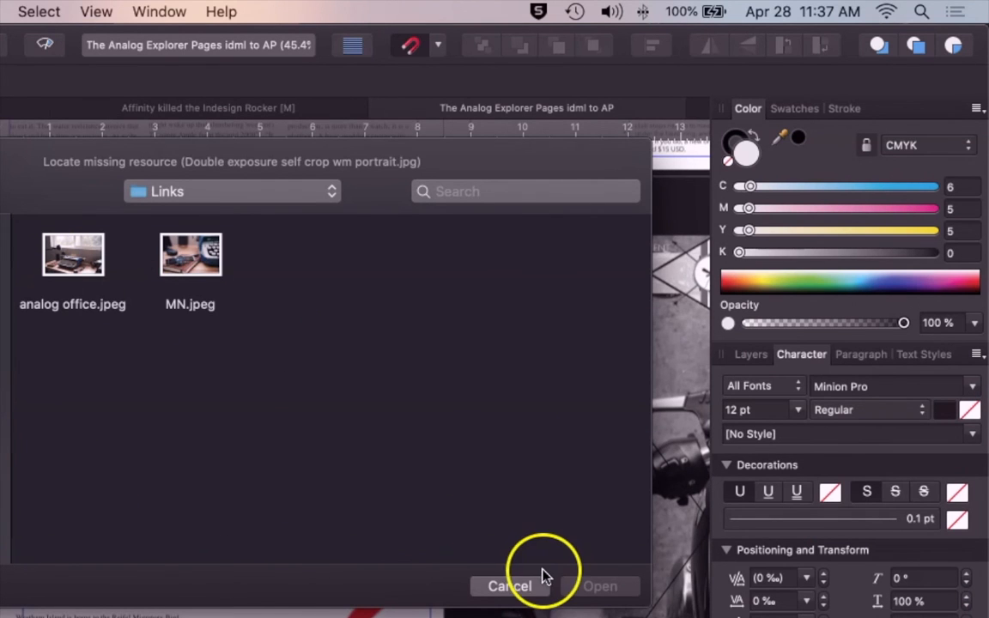
click(512, 587)
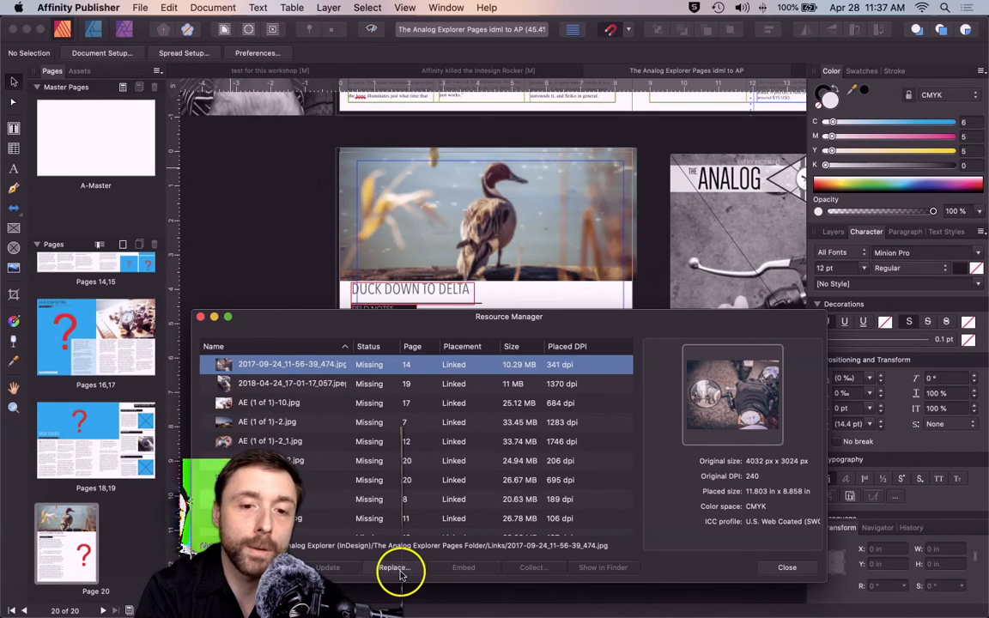
Bring up the replacement file chooser for the missing page 14 image in the Resource Manager
click(396, 570)
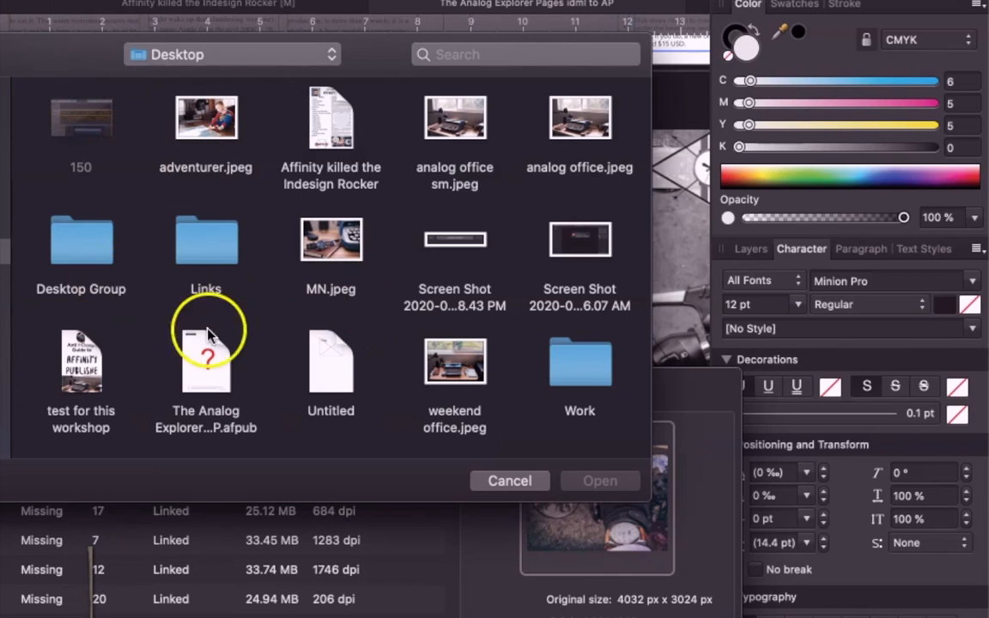